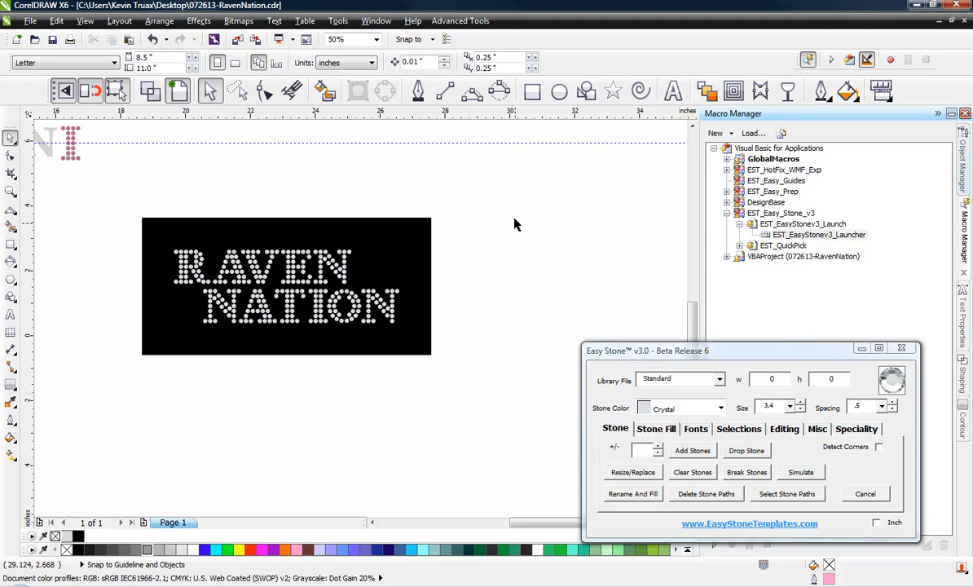
# Step: Place a copy of the RAVEN NATION stones, without the black background, in the empty area of the workspace
pyautogui.moveTo(514, 219); pyautogui.dragTo(124, 349)
pyautogui.scroll(-4, 81, 302)
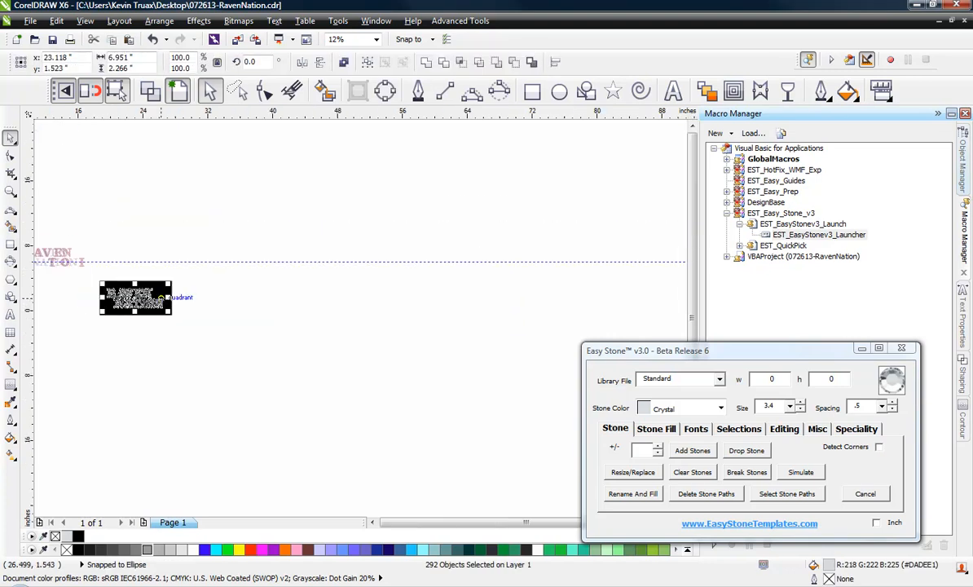
pyautogui.moveTo(135, 302); pyautogui.dragTo(283, 364)
pyautogui.click(275, 401)
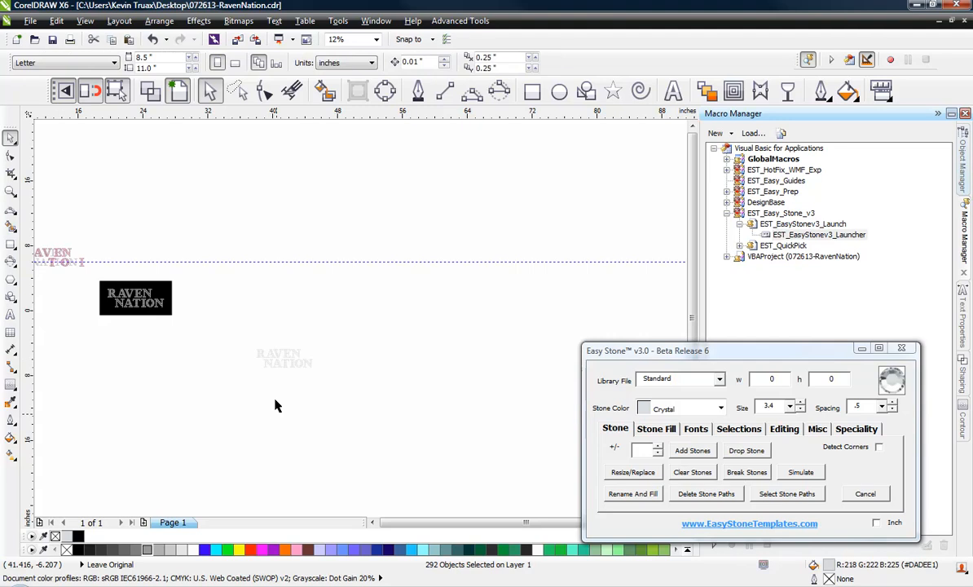
pyautogui.scroll(2, 278, 370)
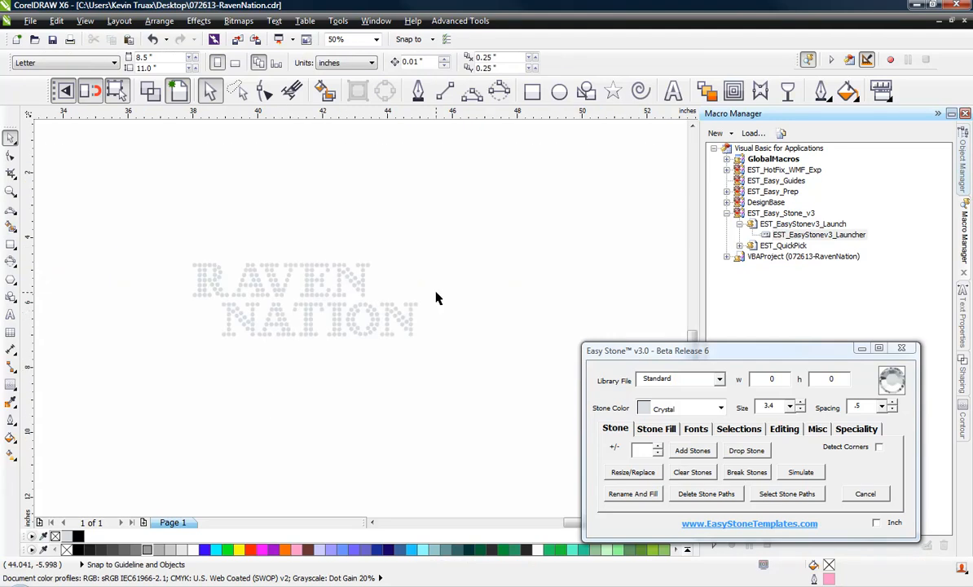
# Step: Group the stones of NATION, move the word to the right of RAVEN and align the two on one line
pyautogui.moveTo(431, 300); pyautogui.dragTo(203, 365)
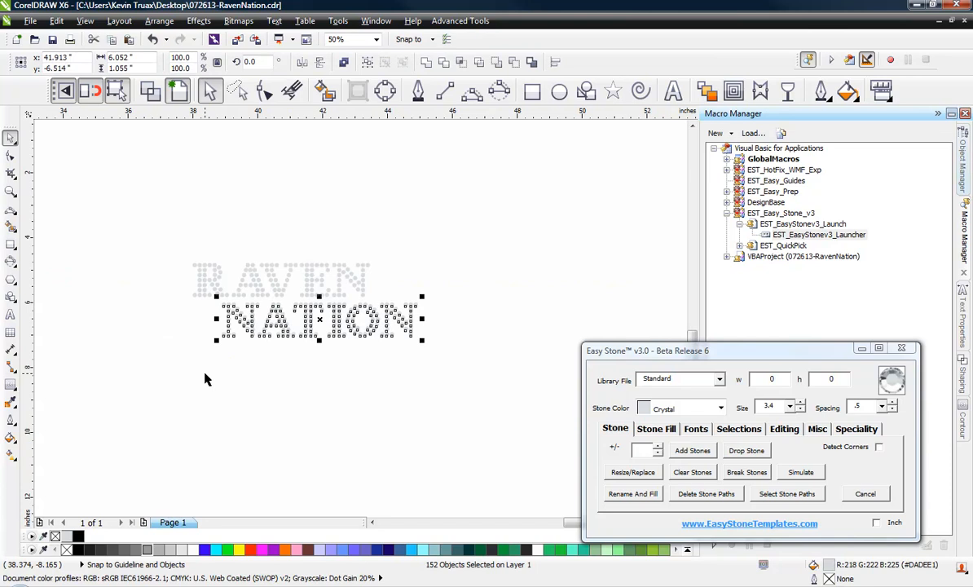
pyautogui.hotkey('ctrl', 'g')
pyautogui.moveTo(226, 322); pyautogui.dragTo(401, 284)
pyautogui.keyDown('shift'); pyautogui.click(369, 266); pyautogui.keyUp('shift')
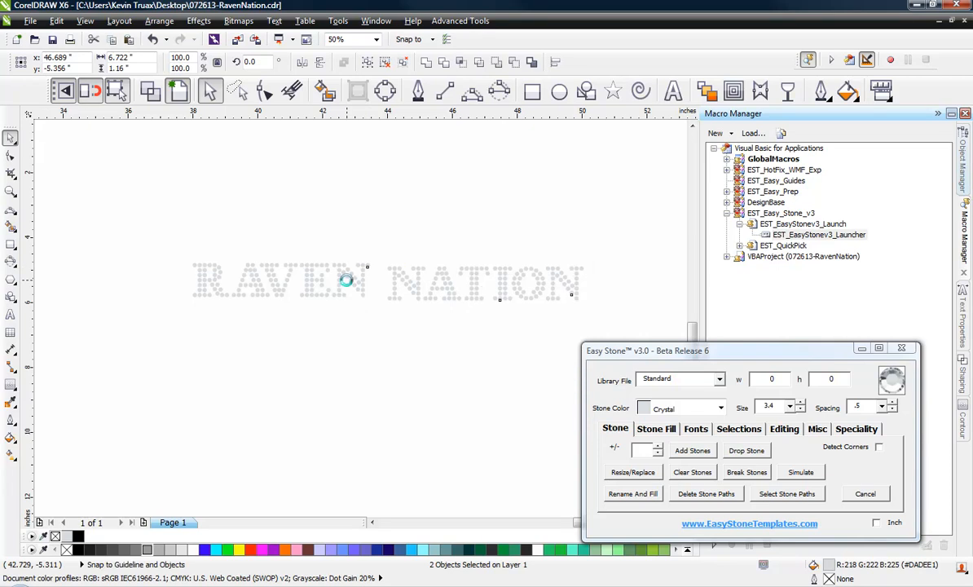
pyautogui.click(345, 315)
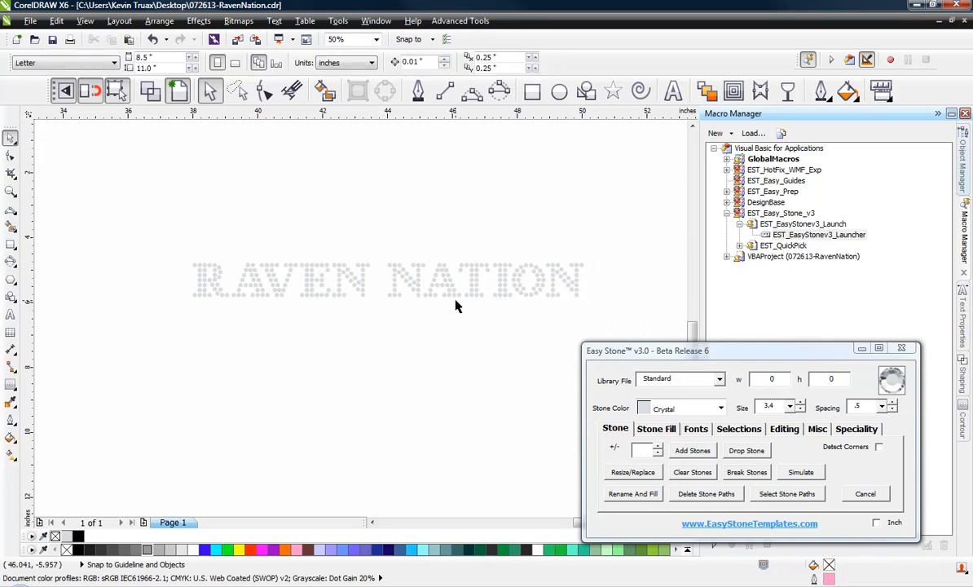
# Step: Ungroup all the stones of the word NATION
pyautogui.click(408, 282)
pyautogui.rightClick(408, 282)
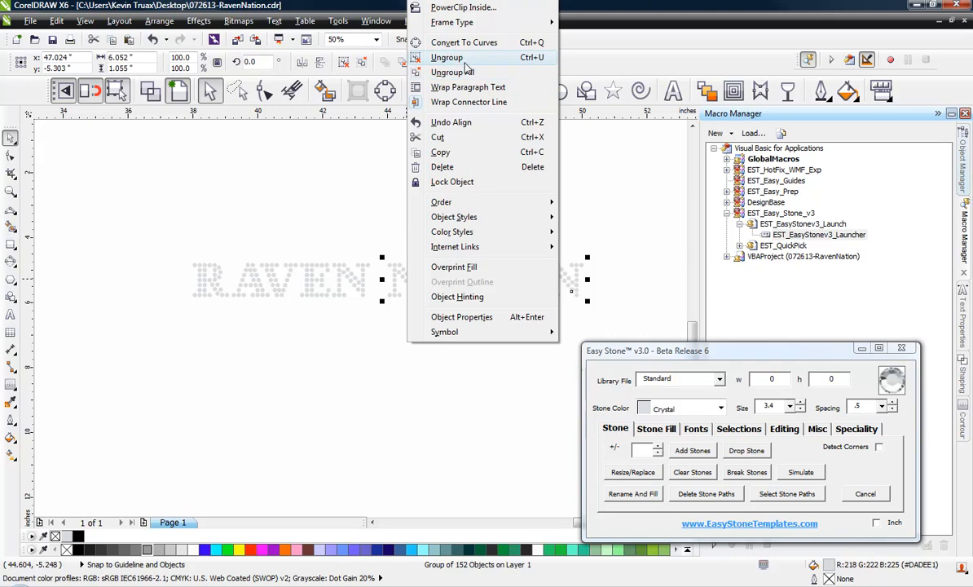
pyautogui.click(492, 72)
pyautogui.click(584, 216)
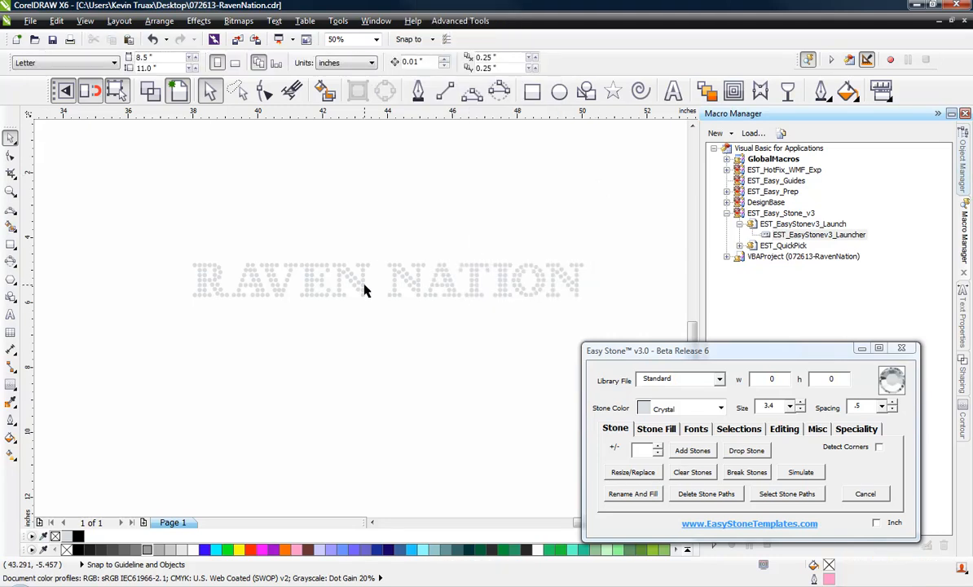
# Step: Delete the repeated letters from NATION, removing all stones of the first N, the A and the last N
pyautogui.scroll(2, 366, 291)
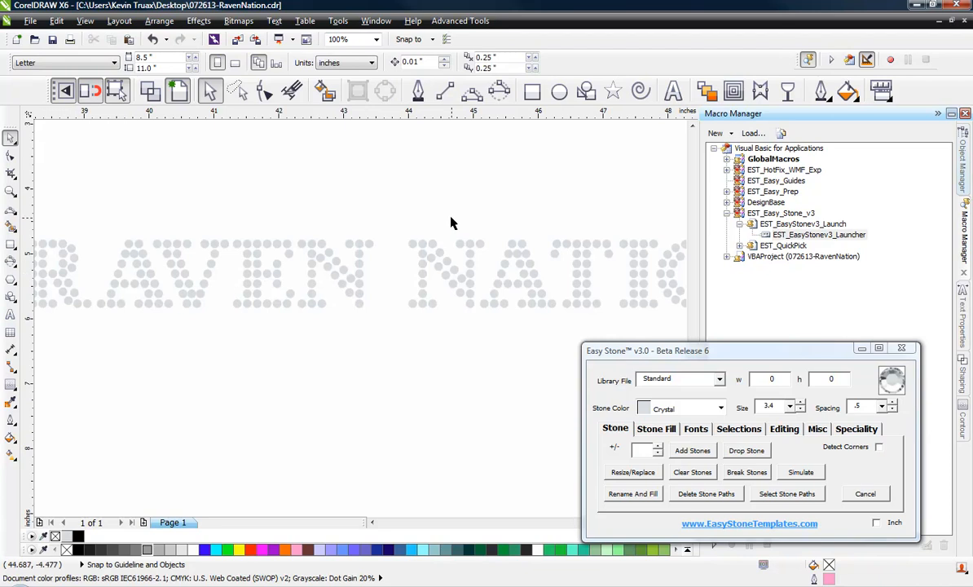
pyautogui.moveTo(388, 203); pyautogui.dragTo(493, 331)
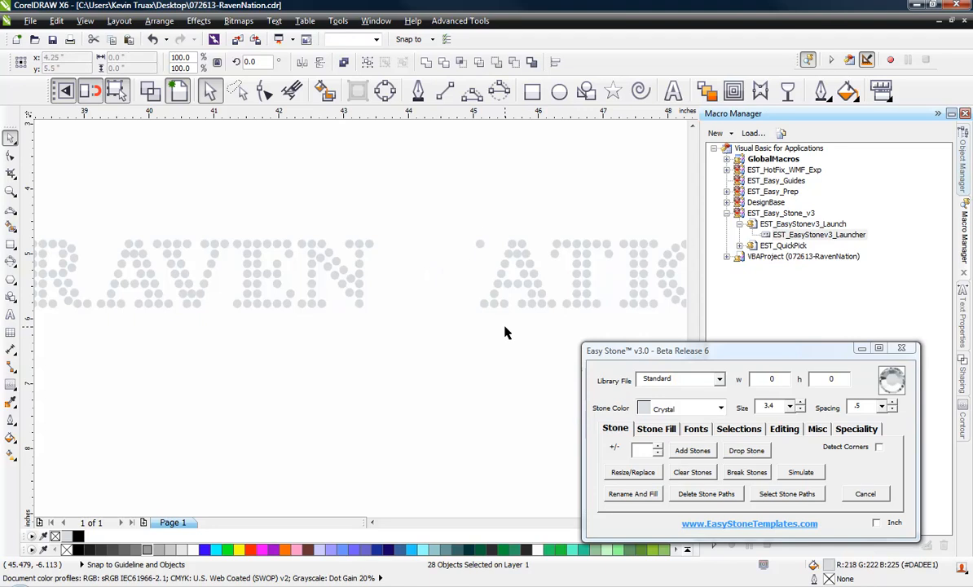
pyautogui.click(480, 243)
pyautogui.press('Delete')
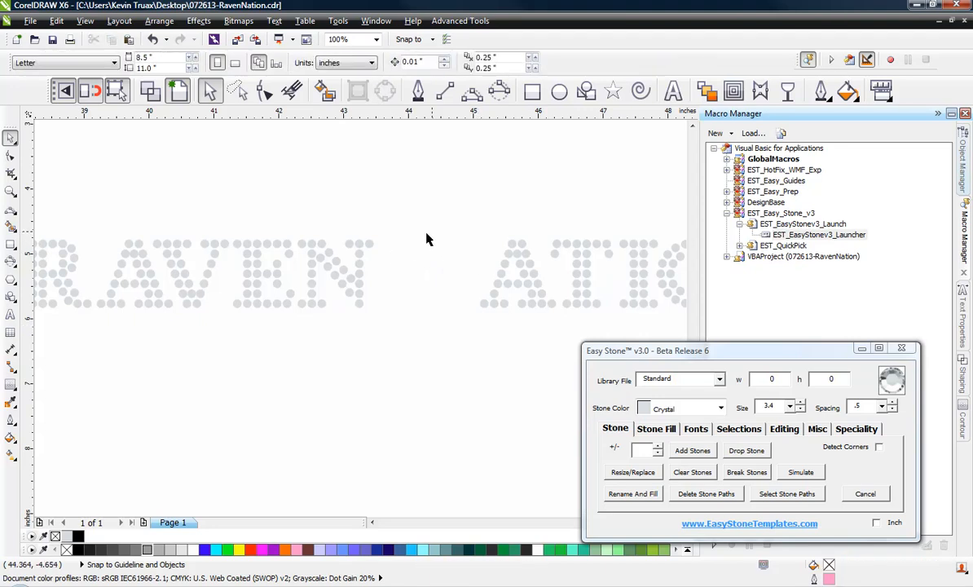
pyautogui.moveTo(461, 231); pyautogui.dragTo(554, 325)
pyautogui.press('Delete')
pyautogui.scroll(-1, 383, 272)
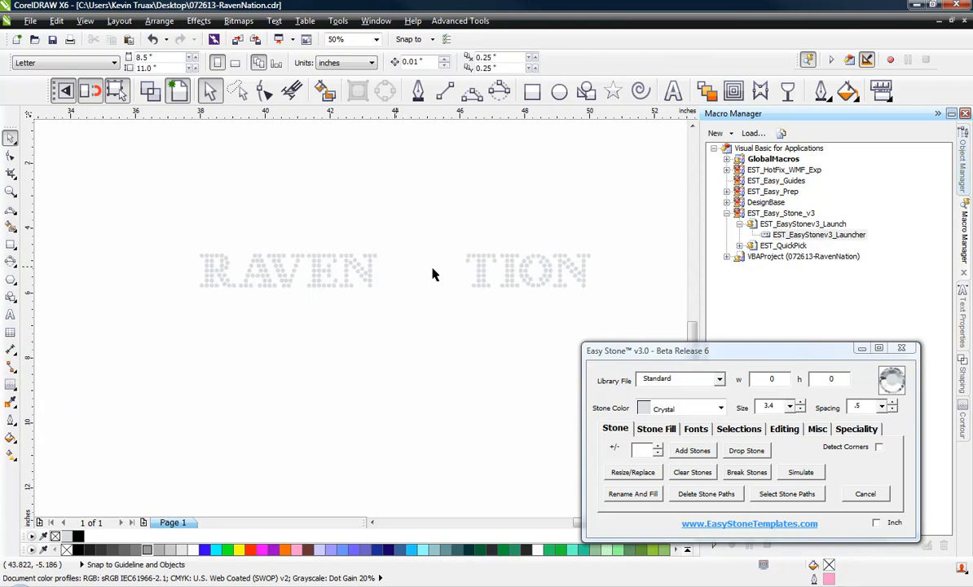
pyautogui.moveTo(626, 235); pyautogui.dragTo(553, 300)
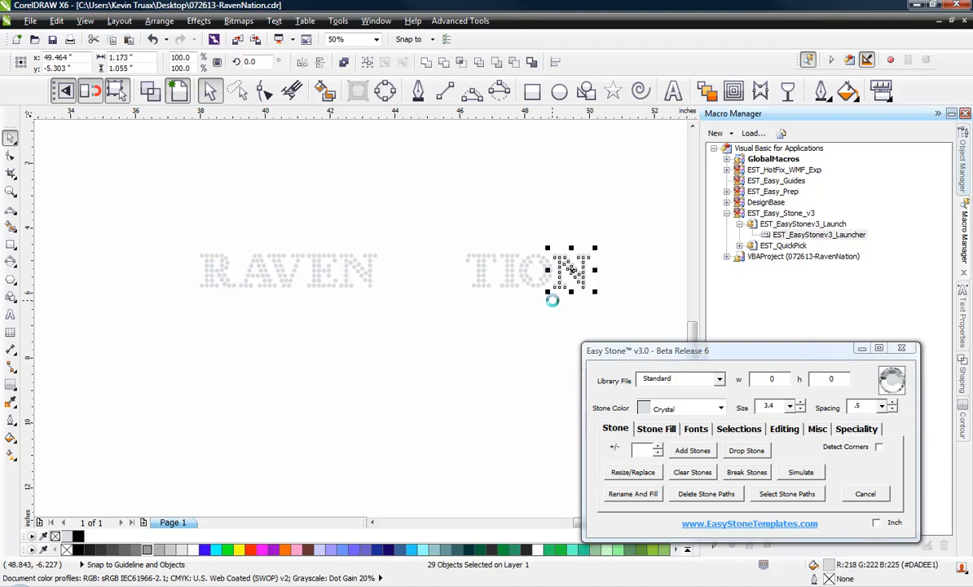
pyautogui.press('Delete')
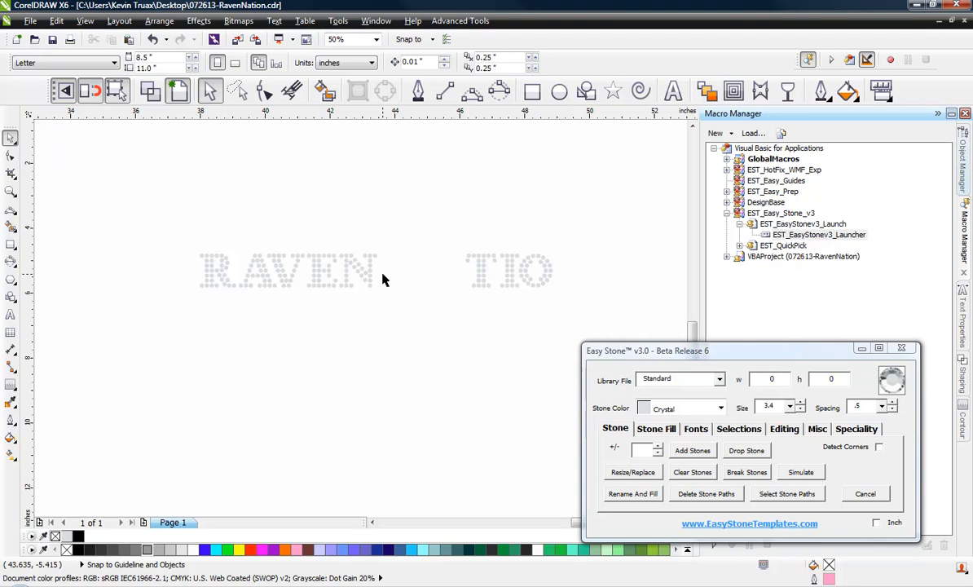
pyautogui.scroll(-1, 384, 279)
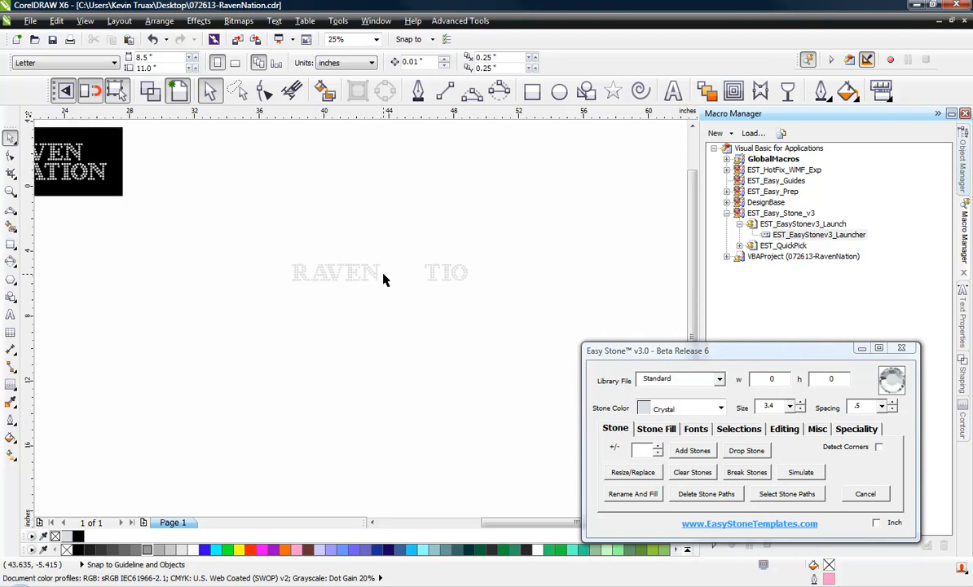
pyautogui.scroll(1, 385, 279)
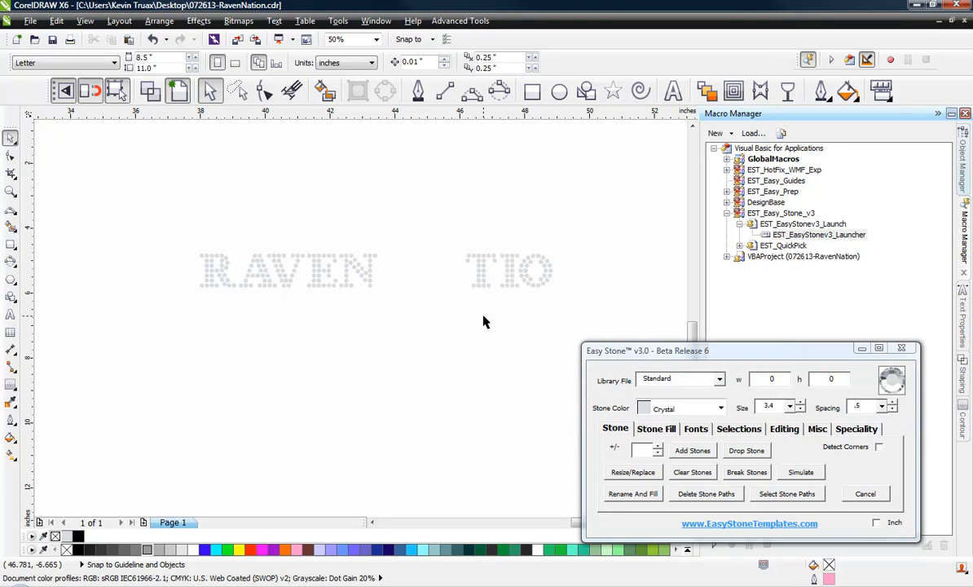
# Step: Separate the letters T, I and O by moving the T stones left and the O stones right
pyautogui.scroll(2, 445, 246)
pyautogui.moveTo(386, 190); pyautogui.dragTo(547, 371)
pyautogui.scroll(-2, 309, 269)
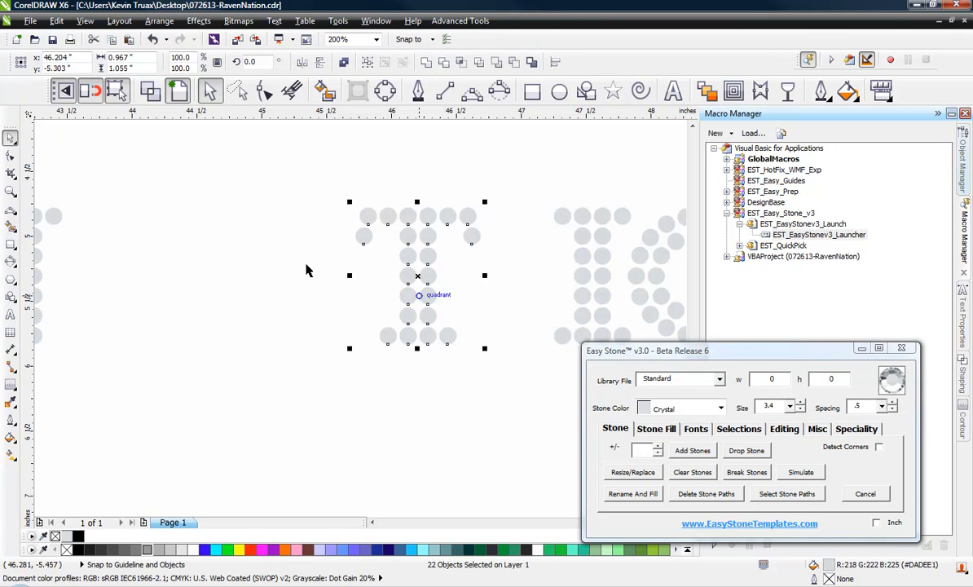
pyautogui.click(433, 241)
pyautogui.scroll(2, 425, 245)
pyautogui.moveTo(495, 161); pyautogui.dragTo(300, 332)
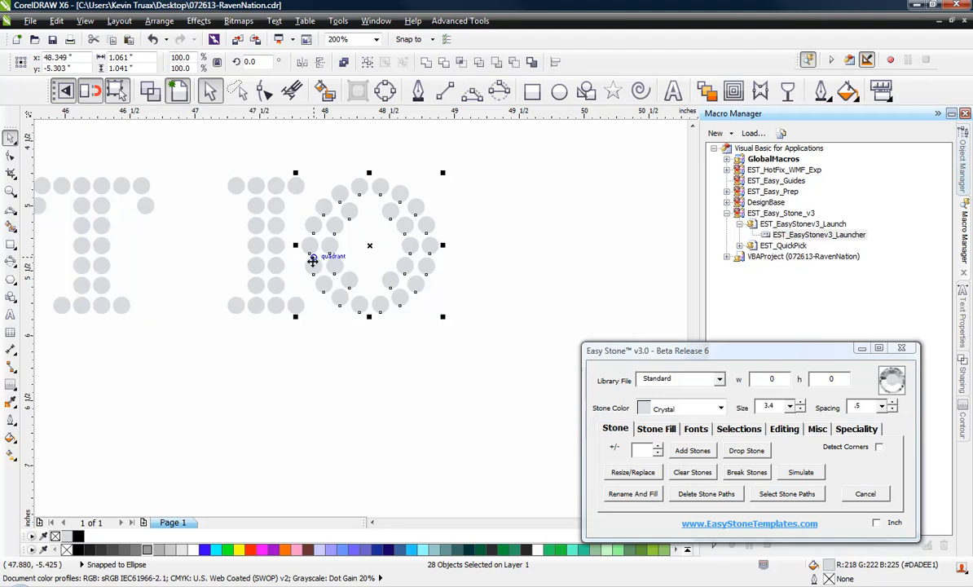
pyautogui.moveTo(339, 266); pyautogui.dragTo(395, 275)
pyautogui.scroll(-2, 478, 269)
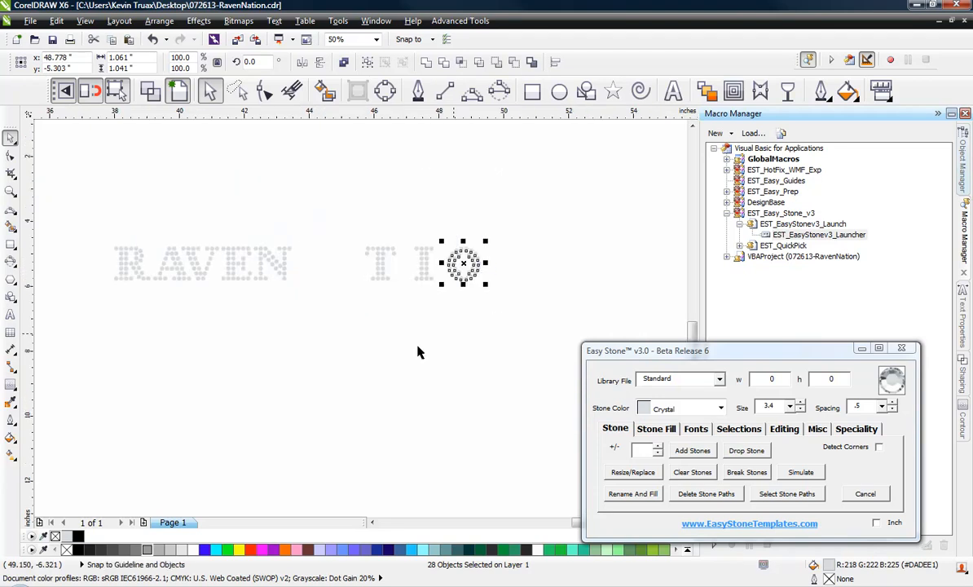
pyautogui.click(417, 345)
# Step: Move the N and then the E of RAVEN to the right to open gaps between the letters
pyautogui.scroll(1, 212, 249)
pyautogui.moveTo(436, 178); pyautogui.dragTo(283, 334)
pyautogui.moveTo(347, 293); pyautogui.dragTo(430, 317)
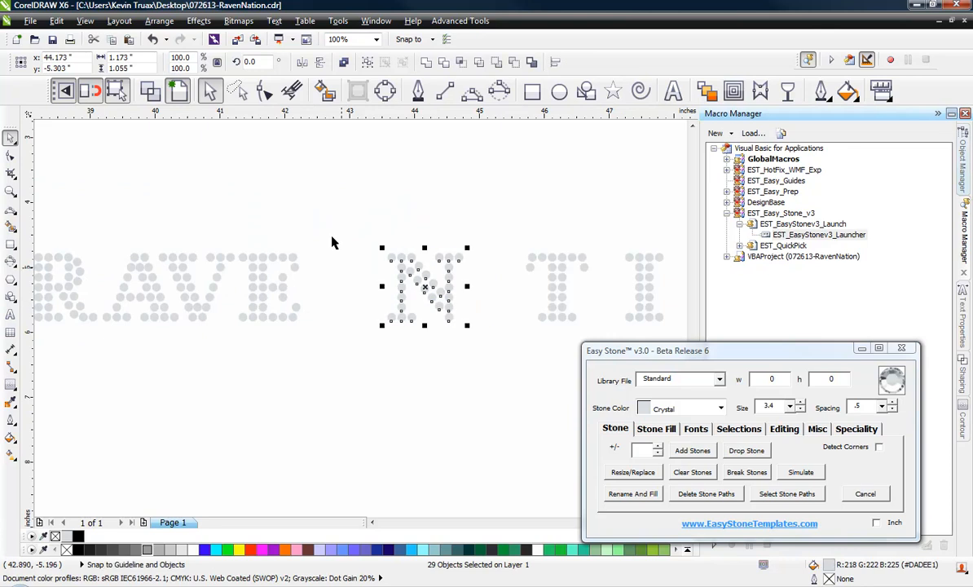
pyautogui.moveTo(362, 197); pyautogui.dragTo(230, 352)
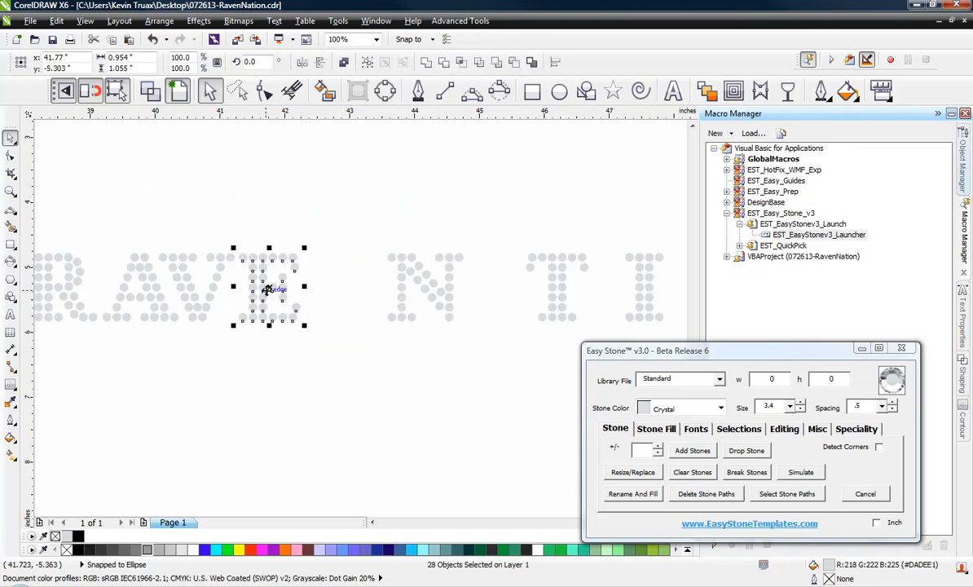
pyautogui.moveTo(271, 297); pyautogui.dragTo(318, 298)
# Step: Lasso only the V stones with the freehand pick tool and move them right, clear of the A
pyautogui.moveTo(283, 195); pyautogui.dragTo(174, 333)
pyautogui.scroll(1, 155, 273)
pyautogui.click(299, 166)
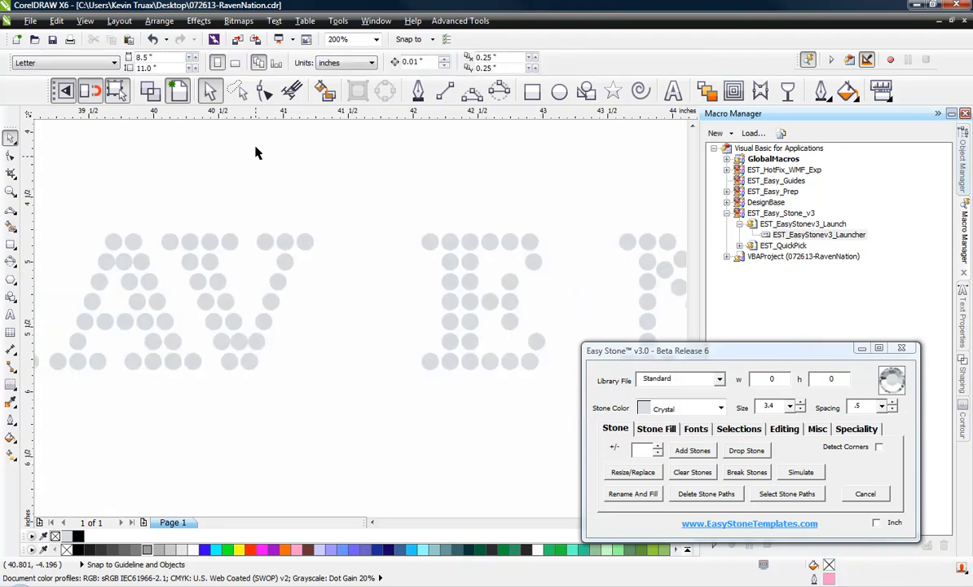
pyautogui.click(238, 93)
pyautogui.moveTo(171, 179)
pyautogui.mouseDown()
pyautogui.moveTo(289, 189)
pyautogui.moveTo(252, 406)
pyautogui.moveTo(213, 374)
pyautogui.moveTo(160, 277)
pyautogui.moveTo(153, 226)
pyautogui.mouseUp()
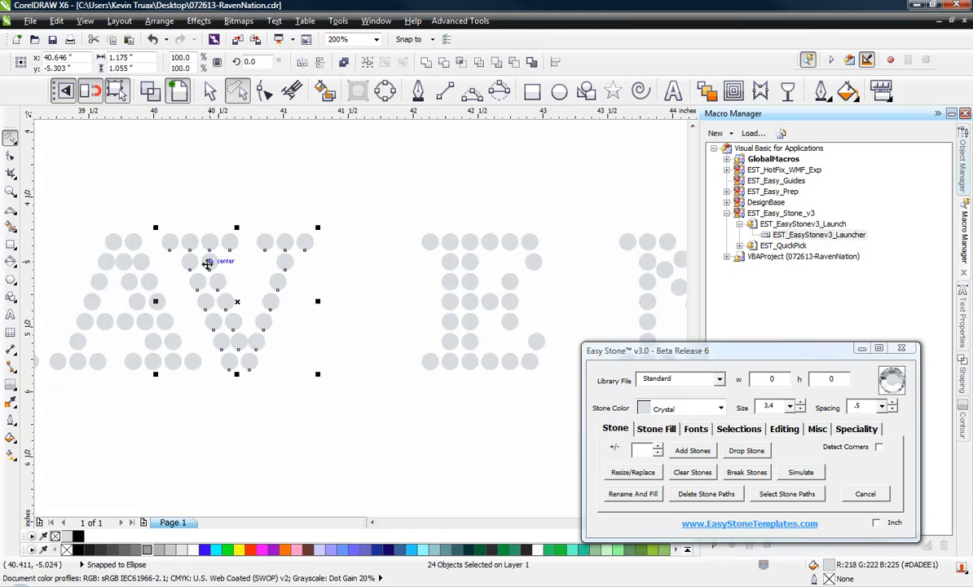
pyautogui.moveTo(211, 262); pyautogui.dragTo(261, 269)
pyautogui.scroll(-1, 426, 257)
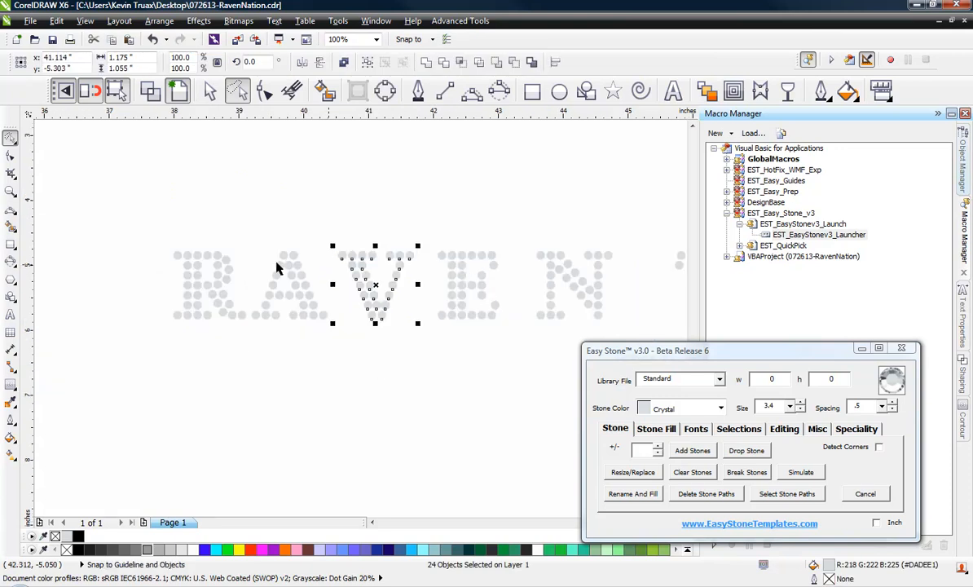
# Step: Move the R stones left so the letter stands clear of the A
pyautogui.click(208, 90)
pyautogui.moveTo(113, 225); pyautogui.dragTo(257, 366)
pyautogui.moveTo(225, 311); pyautogui.dragTo(192, 311)
pyautogui.click(245, 239)
pyautogui.scroll(-1, 244, 239)
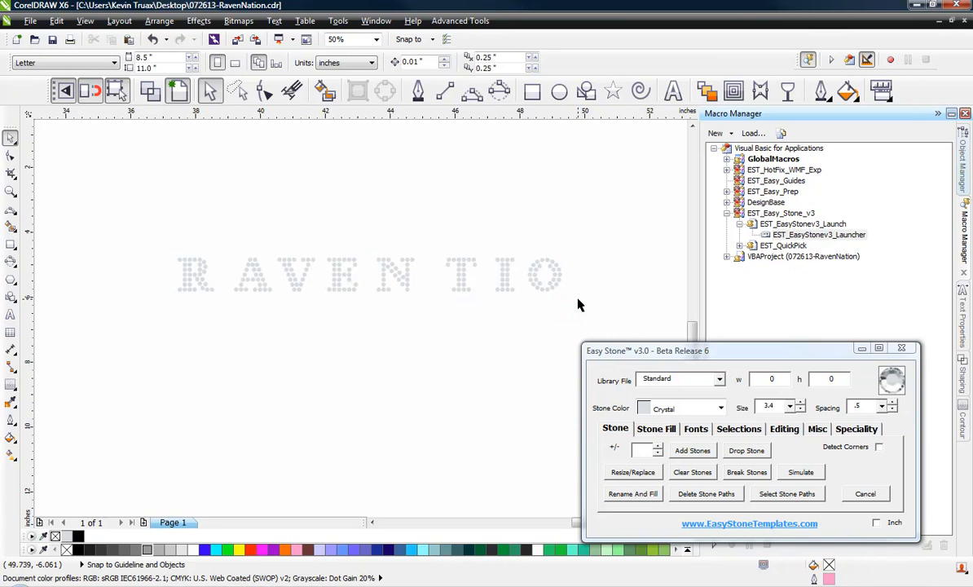
# Step: Select all the RAVEN TIO stones and run Easy Stone's Combine Letters with a value of 2
pyautogui.moveTo(602, 210); pyautogui.dragTo(148, 327)
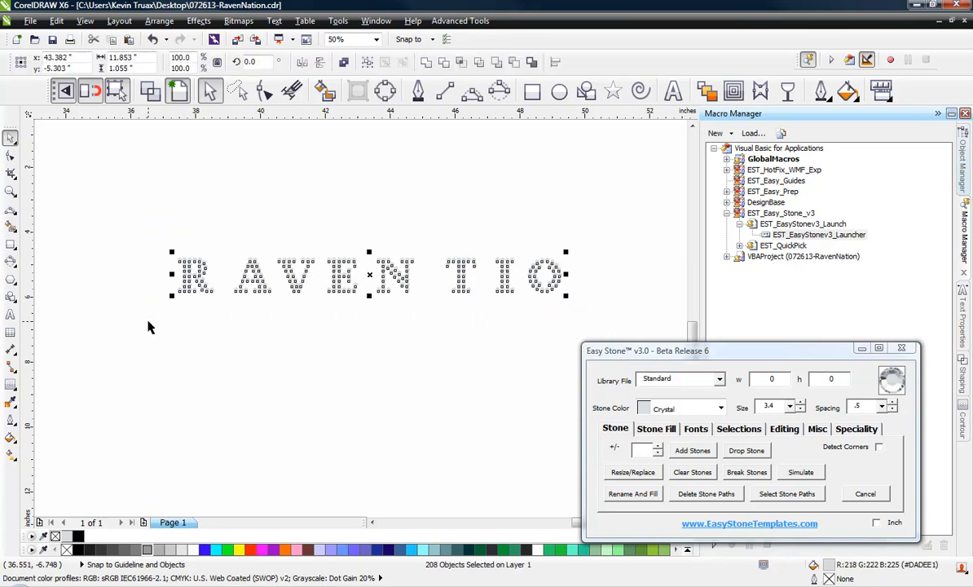
pyautogui.click(697, 432)
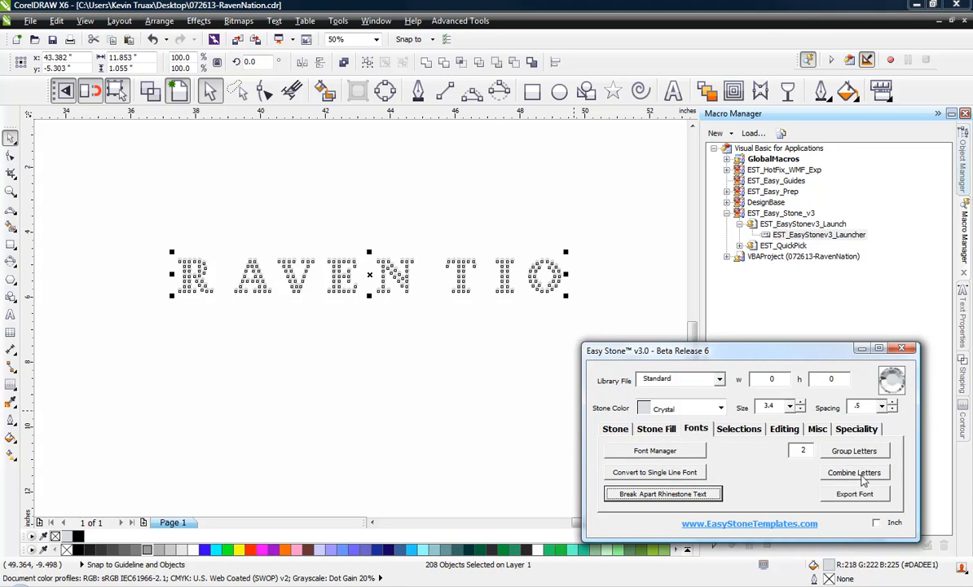
pyautogui.click(796, 453)
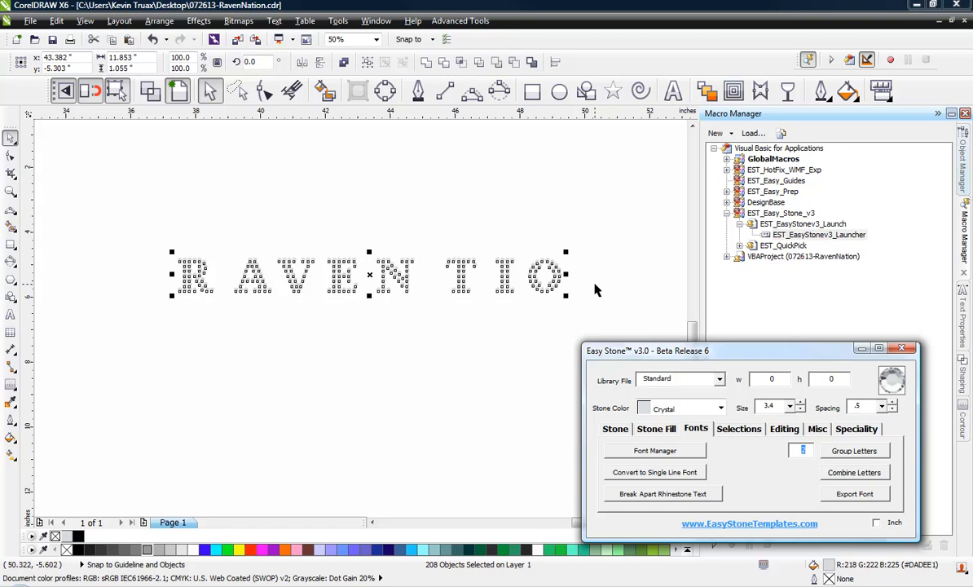
pyautogui.moveTo(613, 200); pyautogui.dragTo(126, 303)
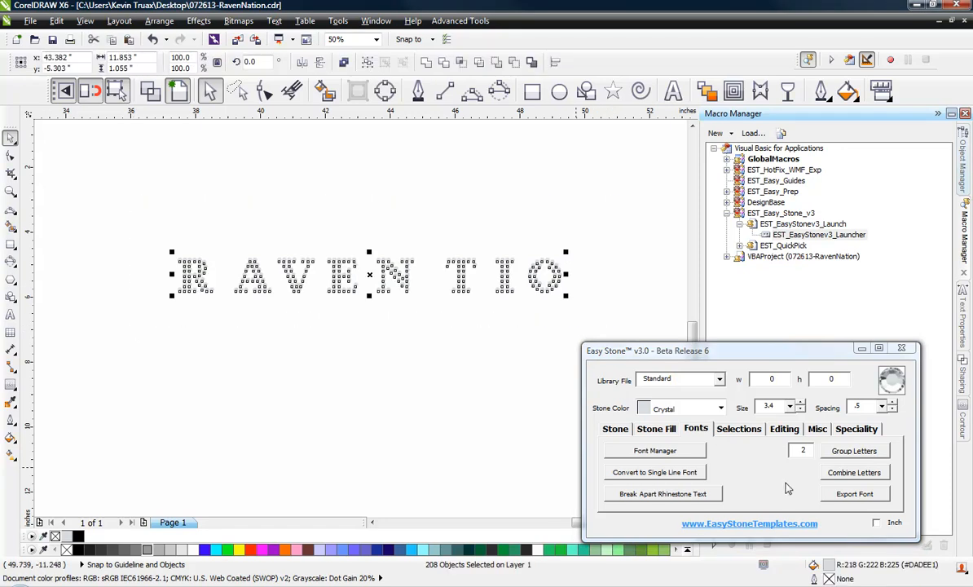
pyautogui.doubleClick(804, 452)
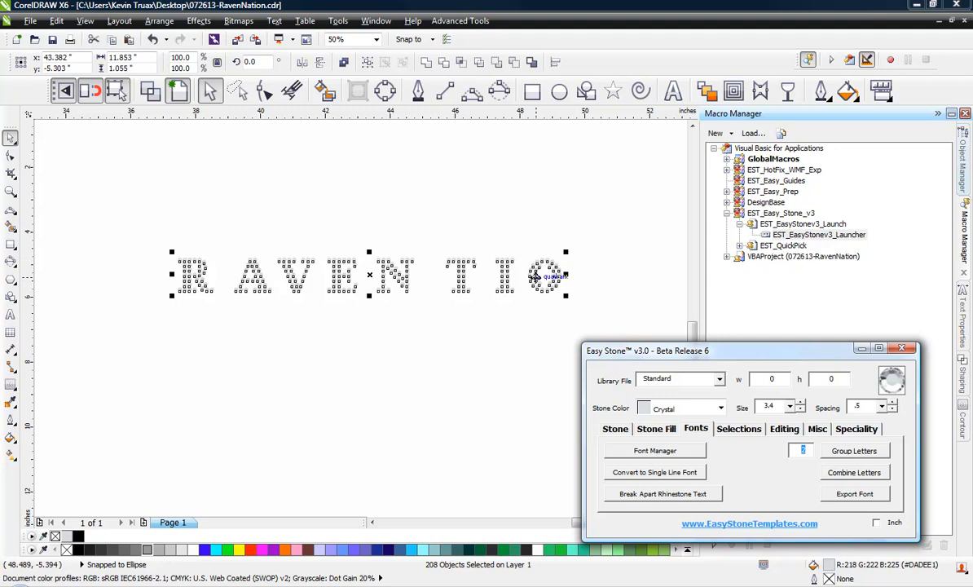
pyautogui.click(866, 479)
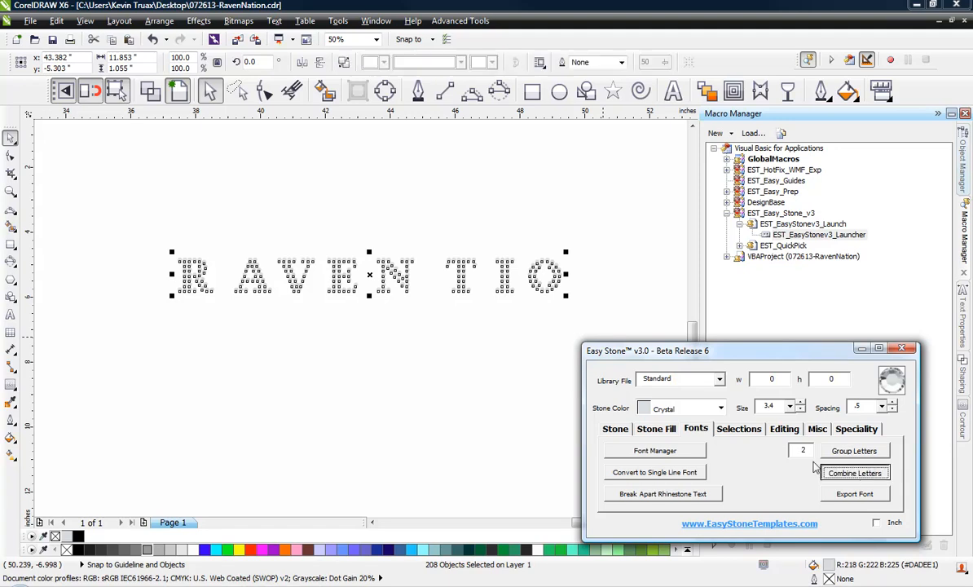
# Step: Select the letters one by one to check that each is combined into a single object
pyautogui.click(536, 280)
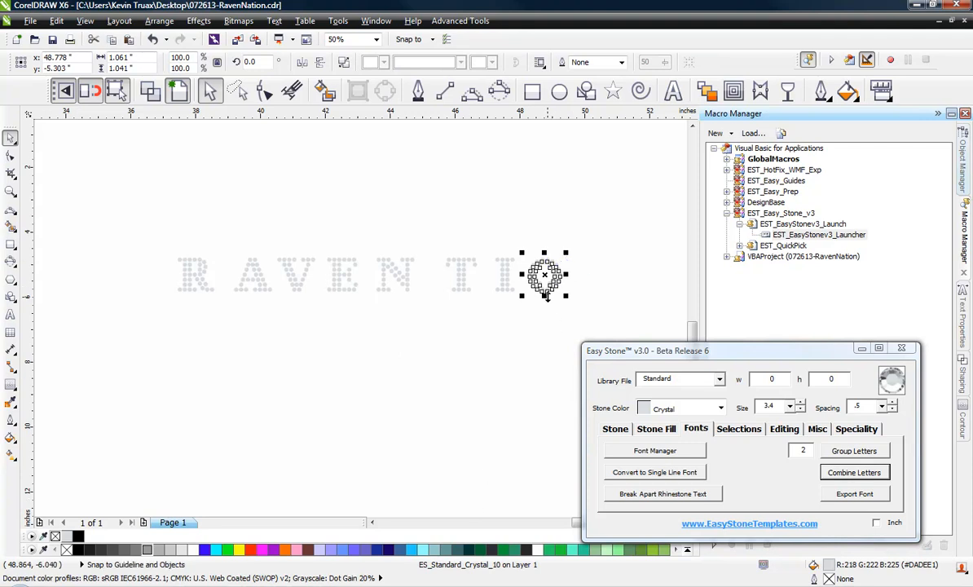
pyautogui.click(606, 284)
pyautogui.click(504, 277)
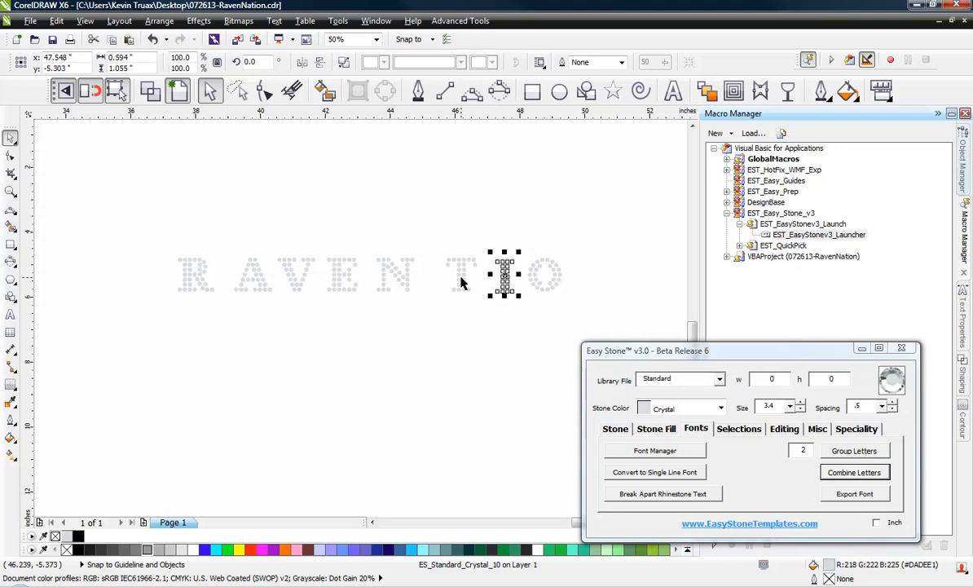
pyautogui.click(404, 282)
pyautogui.click(339, 277)
pyautogui.click(295, 276)
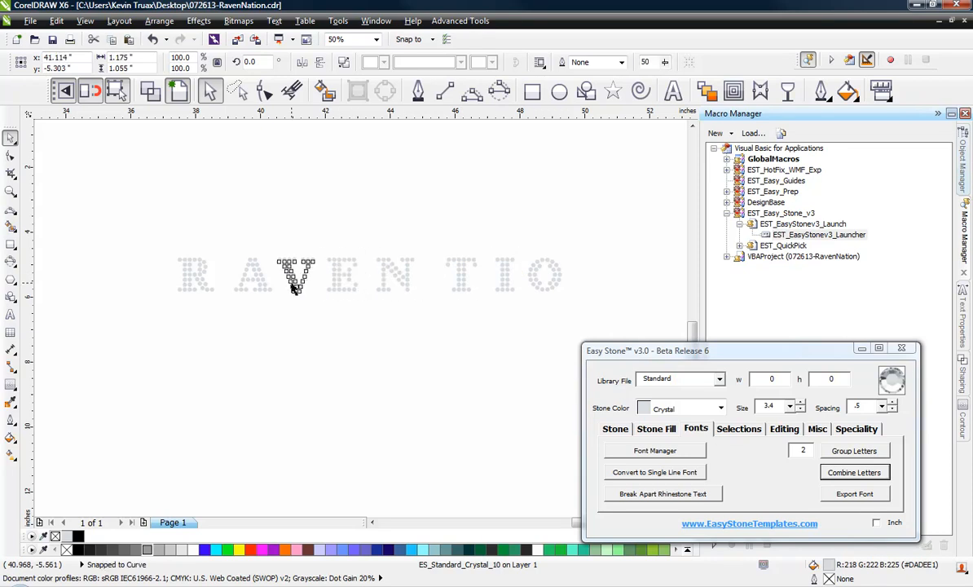
pyautogui.click(258, 283)
pyautogui.click(194, 276)
pyautogui.click(352, 283)
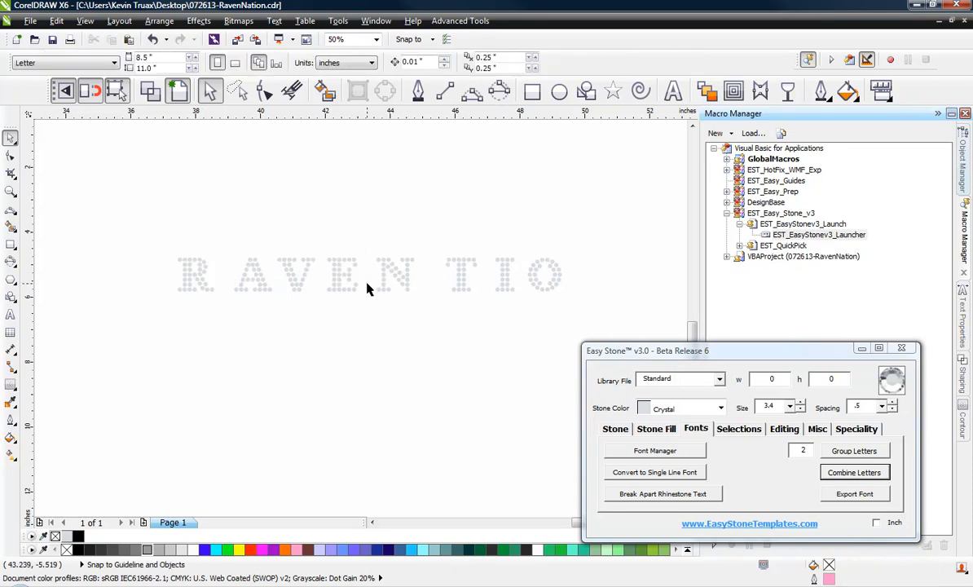
# Step: Run Easy Stone's Export Font with nothing selected to set up the 10 × 10 inch font page with guidelines
pyautogui.scroll(-1, 367, 288)
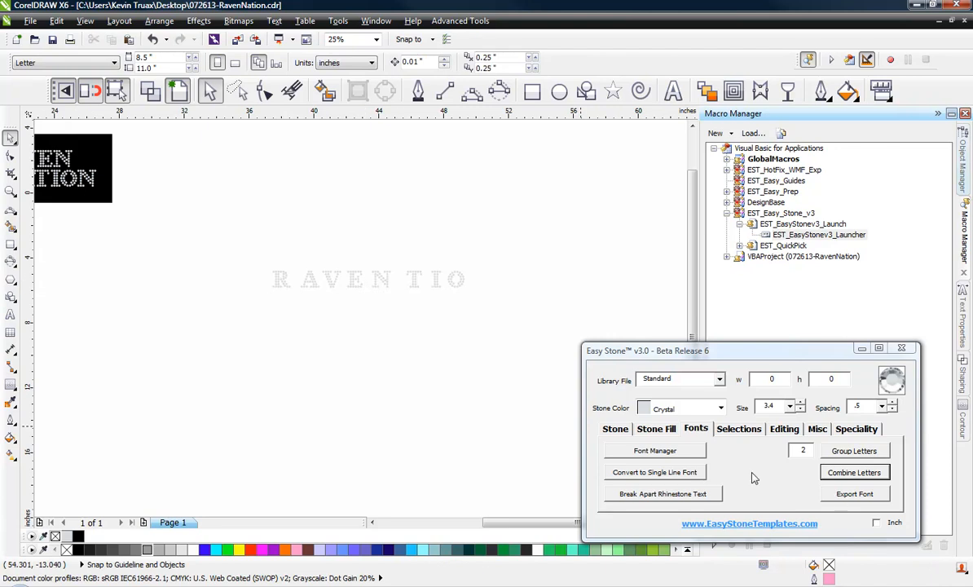
pyautogui.click(853, 496)
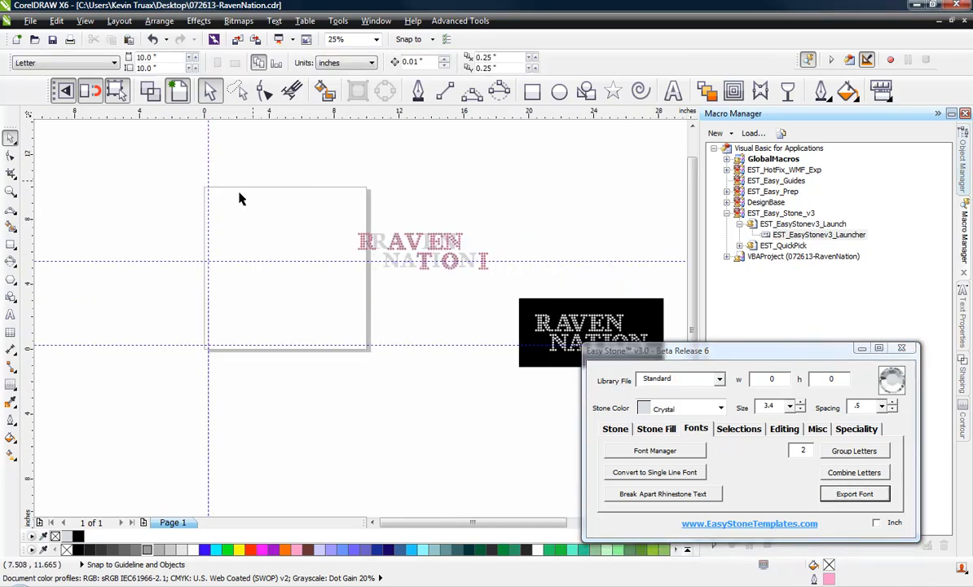
# Step: Move the pink letter copies and the grey RAVEN NATION design up and right, clear of the font page
pyautogui.scroll(-1, 160, 237)
pyautogui.scroll(1, 246, 260)
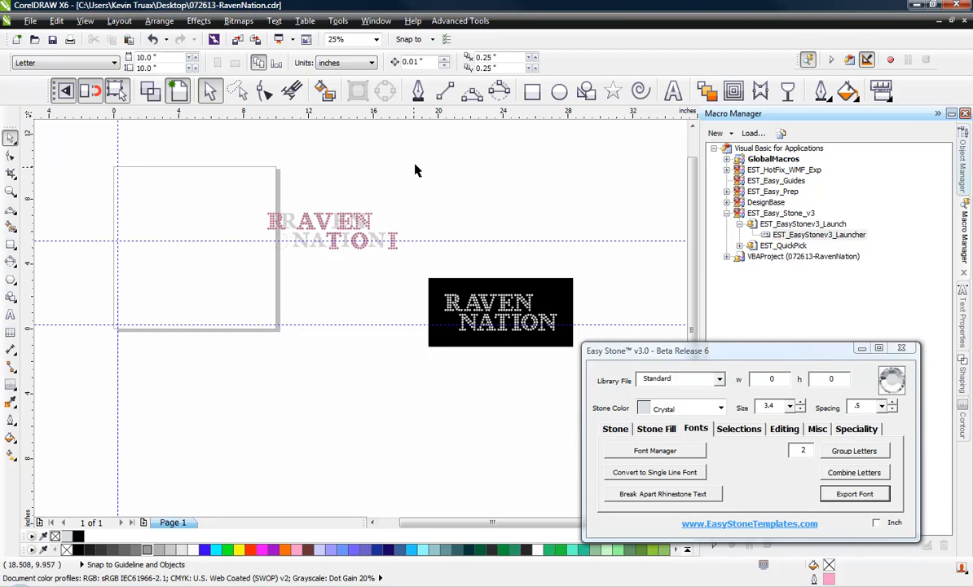
pyautogui.moveTo(457, 157); pyautogui.dragTo(259, 276)
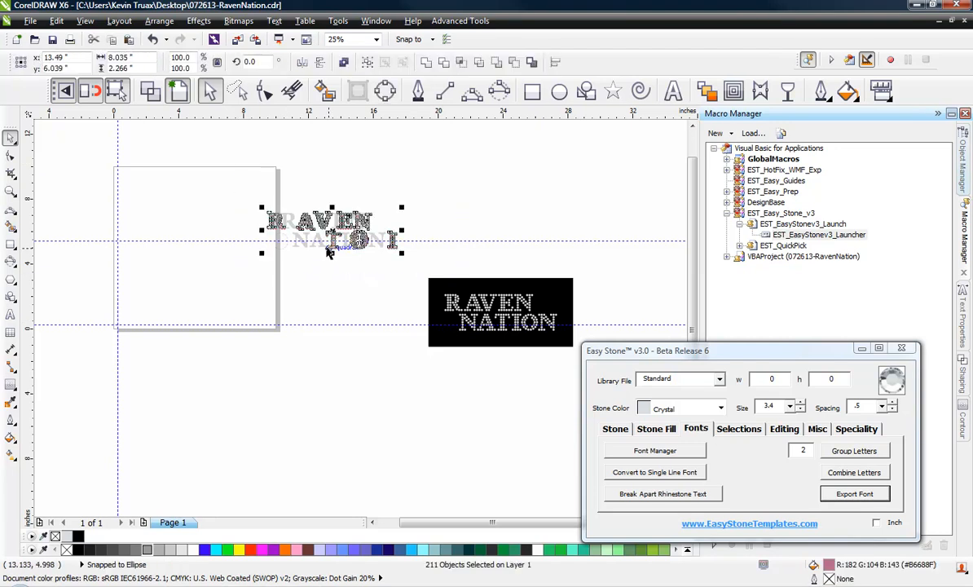
pyautogui.moveTo(317, 231); pyautogui.dragTo(543, 156)
pyautogui.click(433, 201)
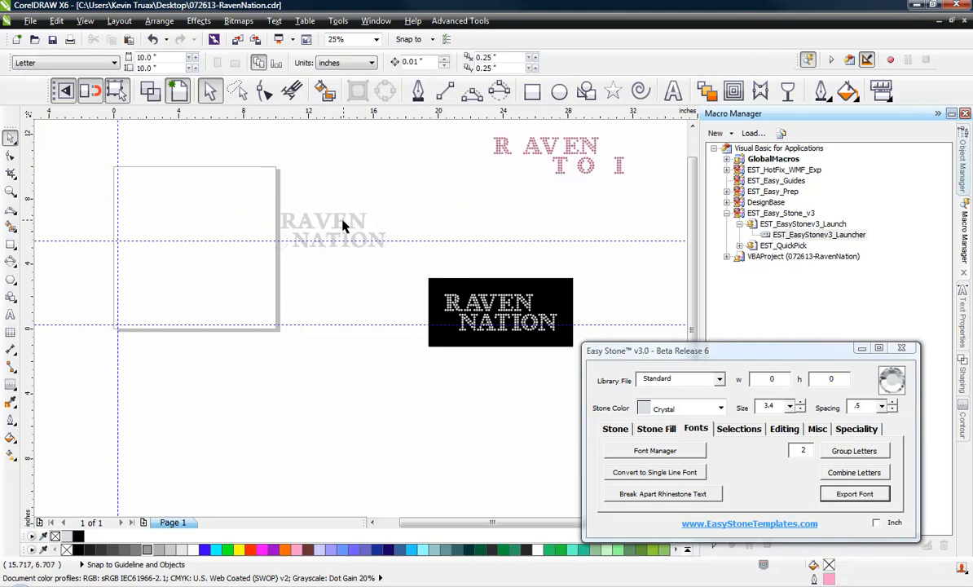
pyautogui.rightClick(388, 216)
pyautogui.click(416, 225)
pyautogui.moveTo(365, 225); pyautogui.dragTo(599, 157)
pyautogui.click(424, 226)
# Step: Select the eight combined RAVEN TIO letters and move them onto the font page
pyautogui.scroll(-1, 305, 248)
pyautogui.scroll(1, 234, 229)
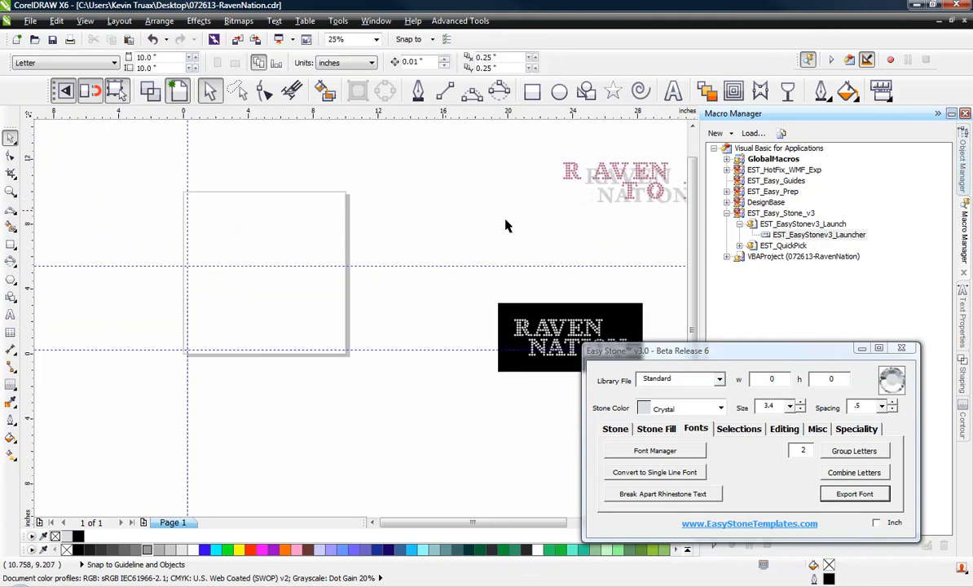
pyautogui.scroll(-2, 252, 380)
pyautogui.scroll(1, 318, 371)
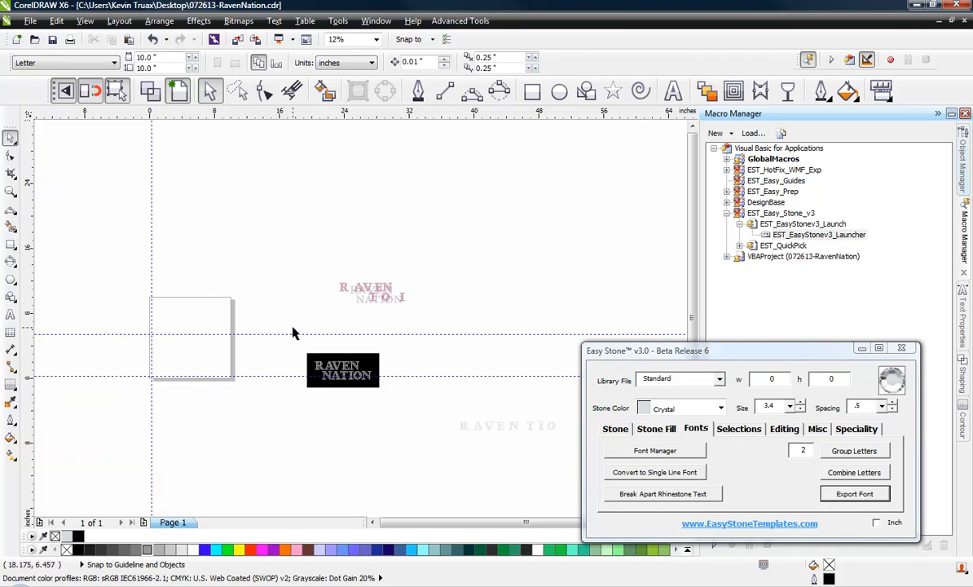
pyautogui.moveTo(420, 403); pyautogui.dragTo(574, 449)
pyautogui.moveTo(491, 425); pyautogui.dragTo(196, 349)
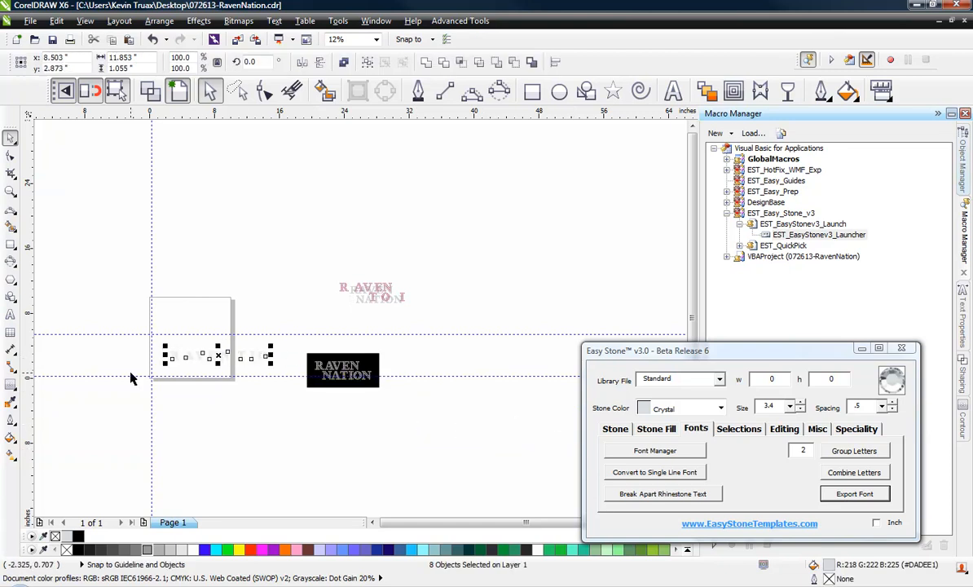
# Step: Align the eight letters on a common vertical centre and move the stack to the guideline intersection at the page's lower-left corner
pyautogui.scroll(2, 130, 376)
pyautogui.scroll(2, 271, 373)
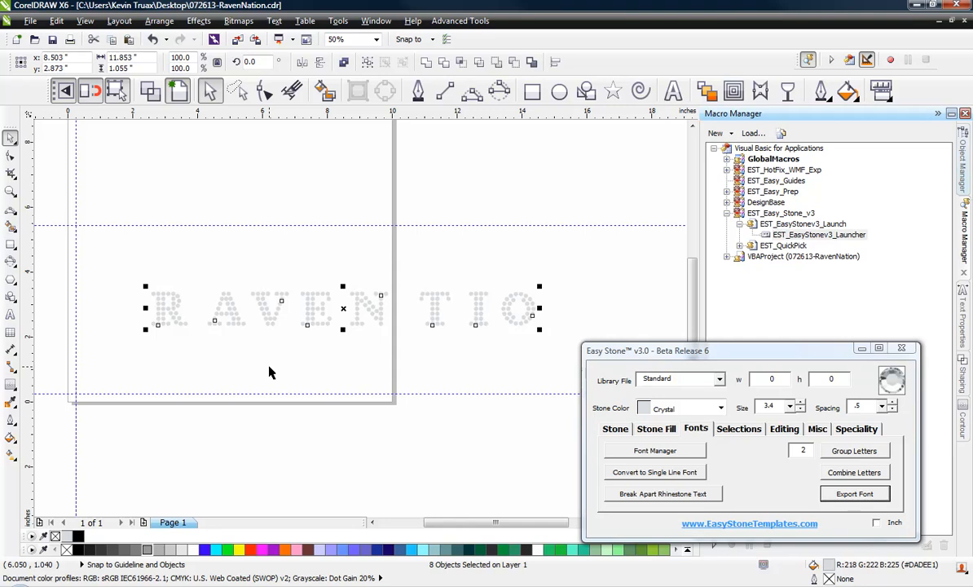
pyautogui.press('c')
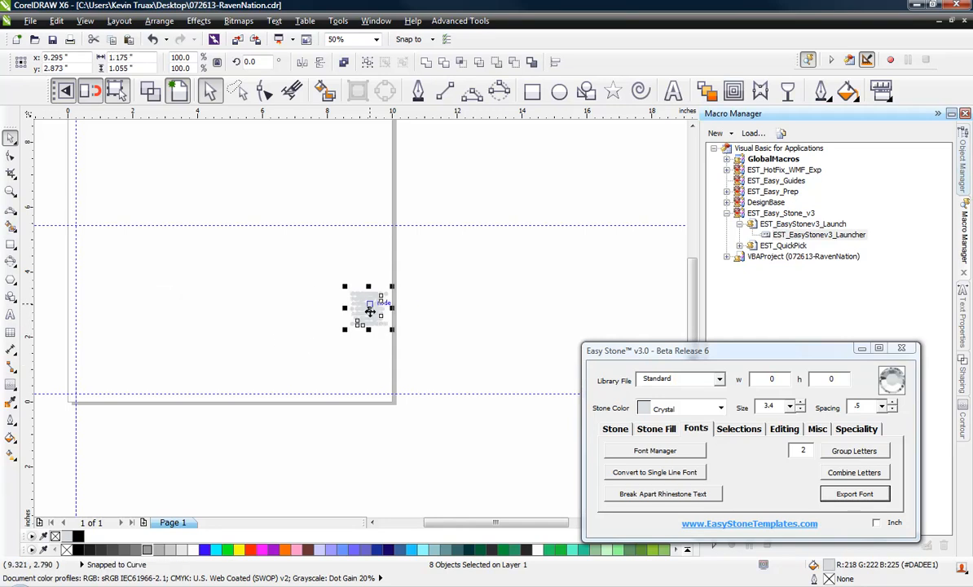
pyautogui.moveTo(371, 312); pyautogui.dragTo(95, 377)
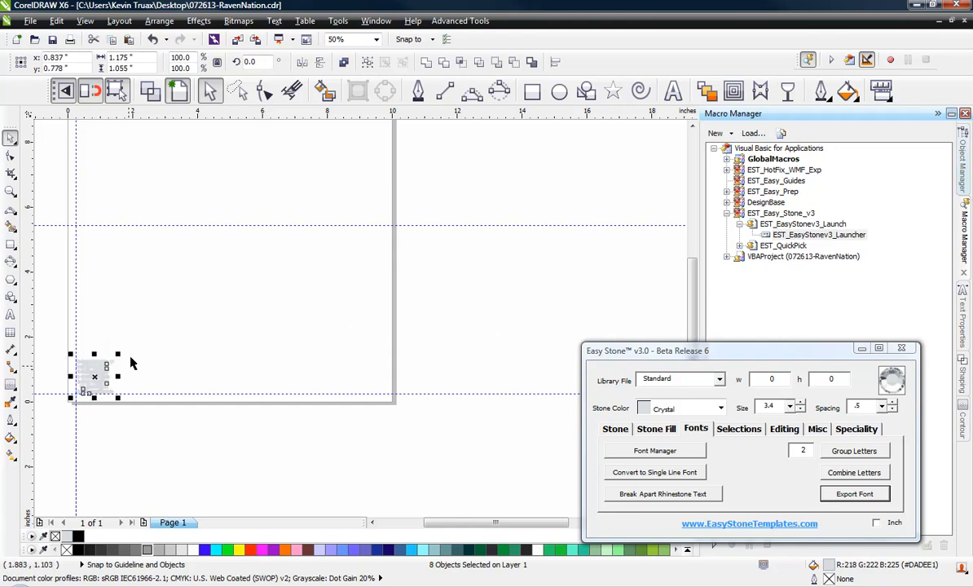
# Step: Scale the stacked letters up proportionally from the lower-left guideline intersection to about 6.86 × 6.17 inches
pyautogui.scroll(-2, 208, 362)
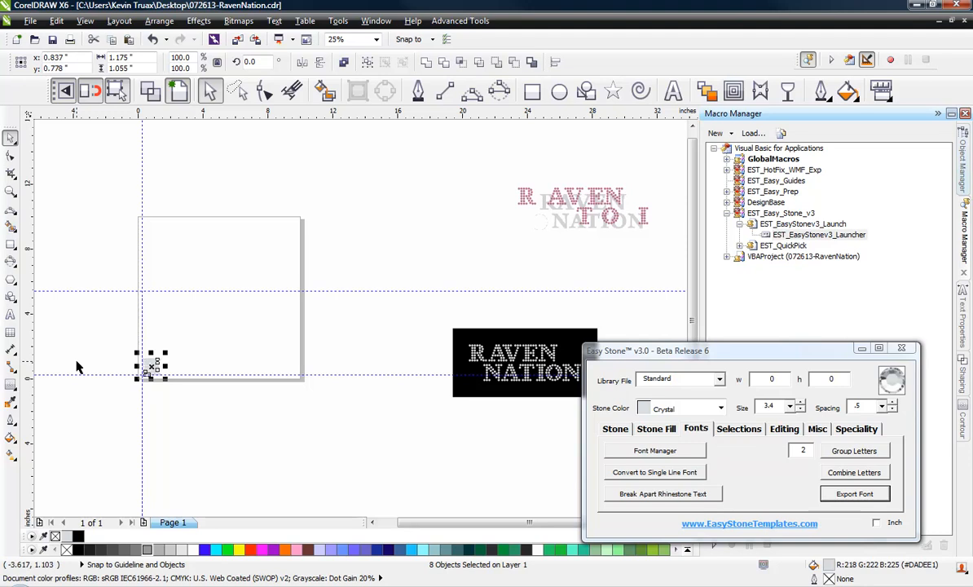
pyautogui.scroll(2, 82, 365)
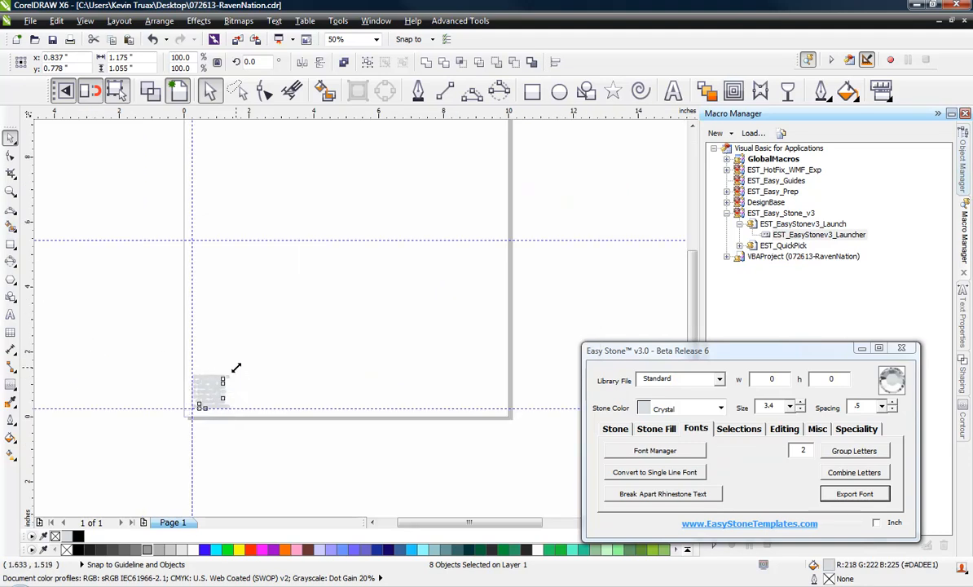
pyautogui.moveTo(235, 371); pyautogui.dragTo(485, 203)
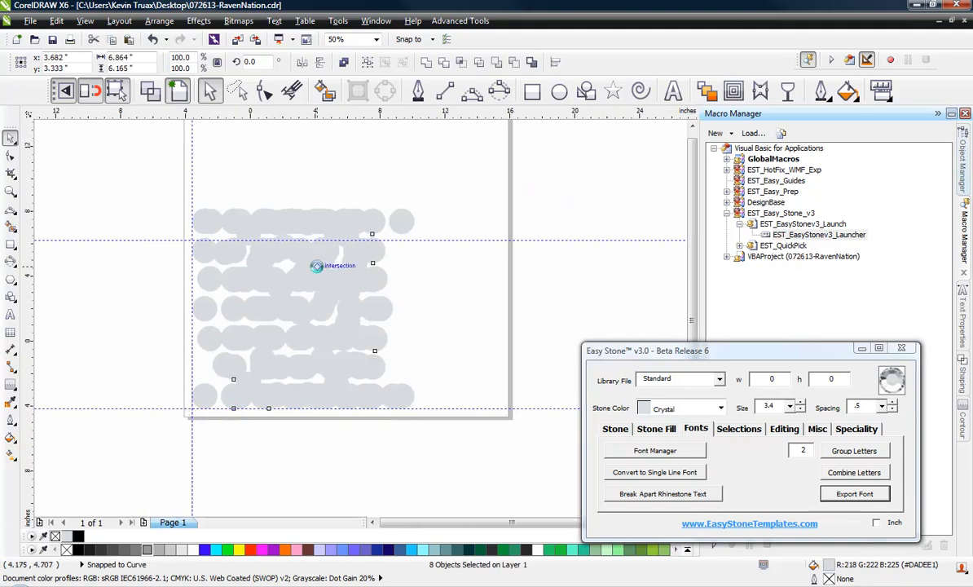
# Step: Start Export Font for the enlarged letters, name the font "EST - Raven Nation" and copy that name
pyautogui.scroll(-2, 382, 265)
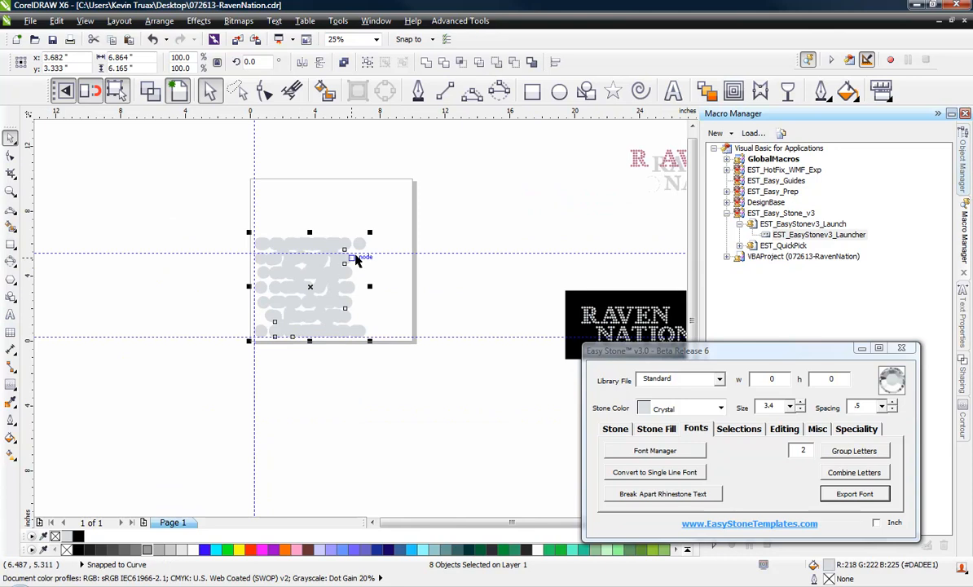
pyautogui.scroll(2, 338, 257)
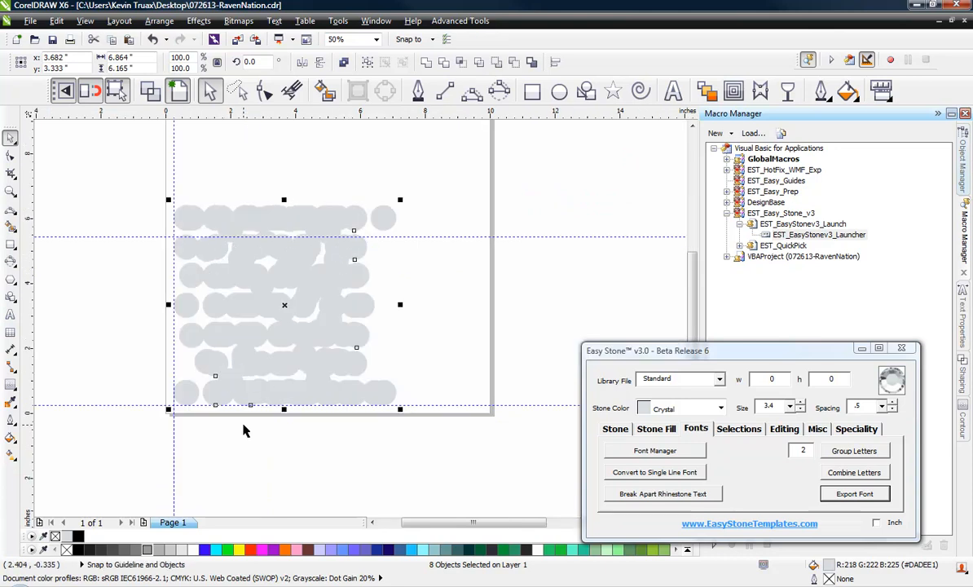
pyautogui.scroll(-2, 236, 436)
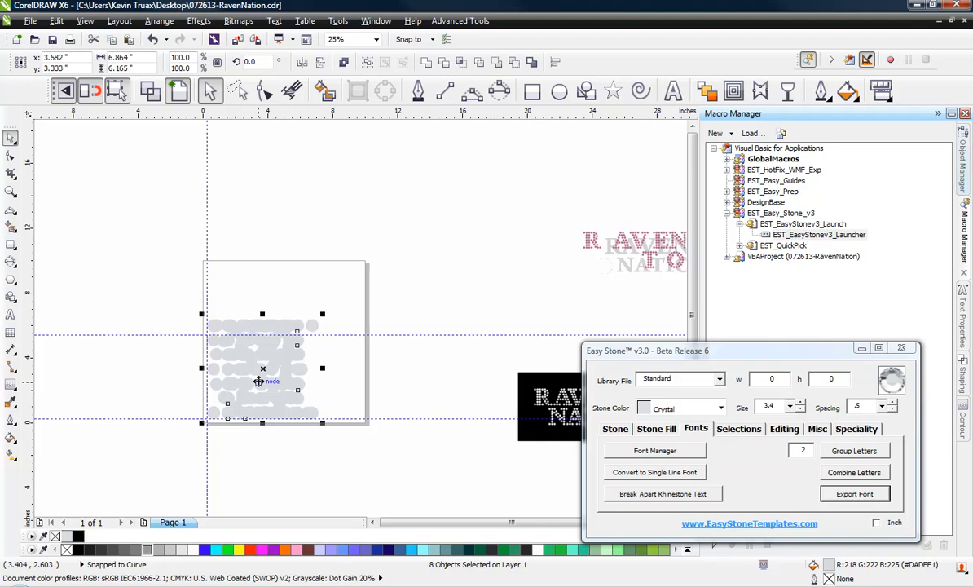
pyautogui.scroll(2, 264, 397)
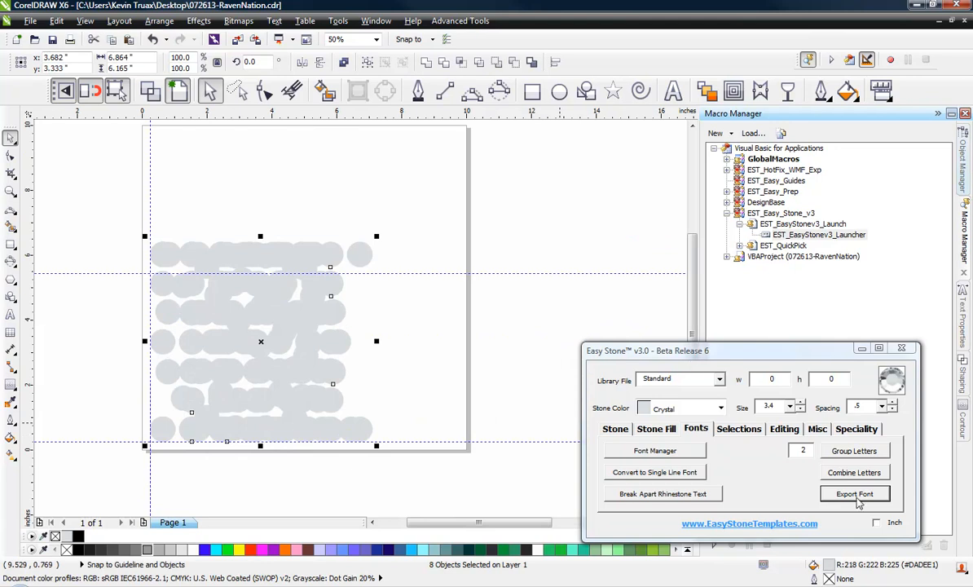
pyautogui.click(856, 499)
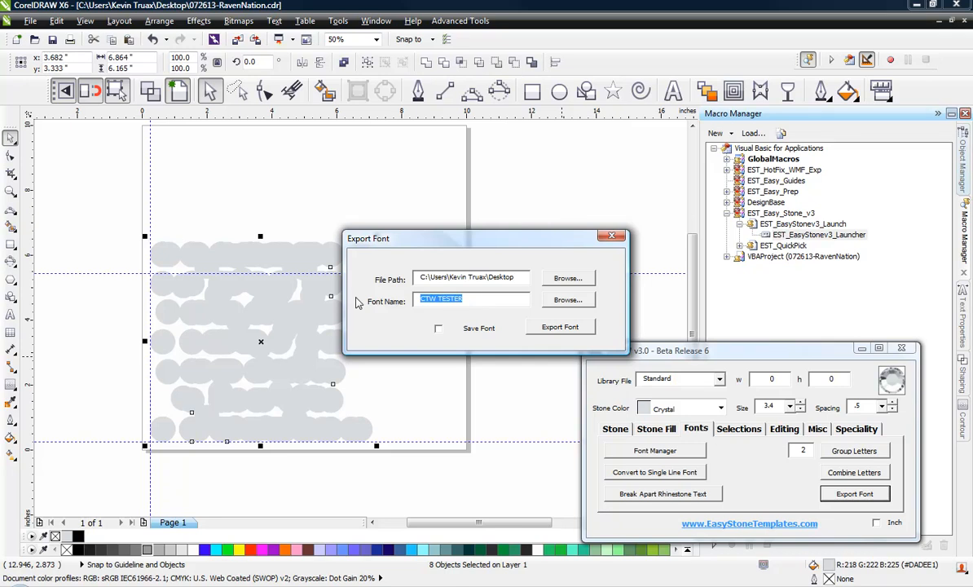
pyautogui.write('EST - Raven Nation')
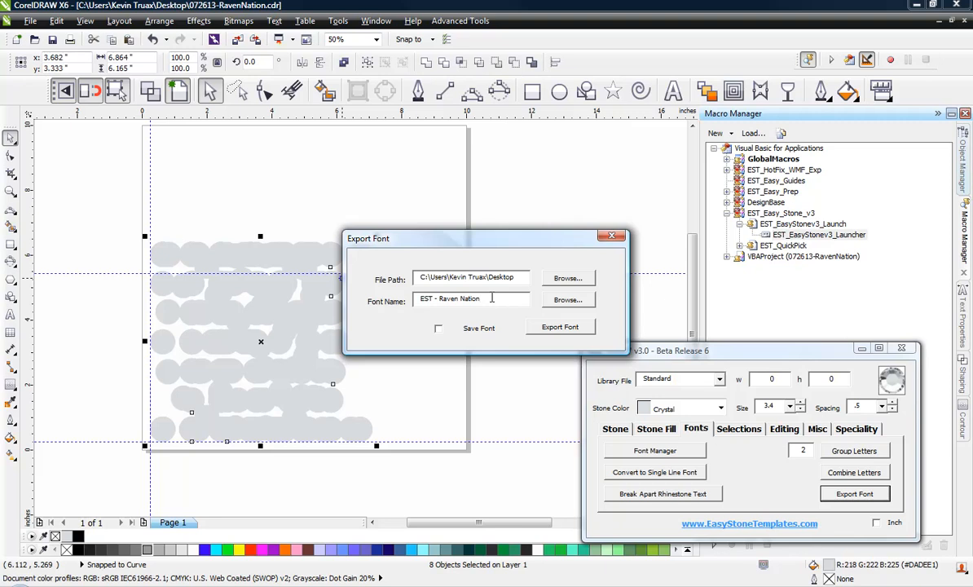
pyautogui.moveTo(491, 298); pyautogui.dragTo(273, 287)
pyautogui.hotkey('ctrl', 'c')
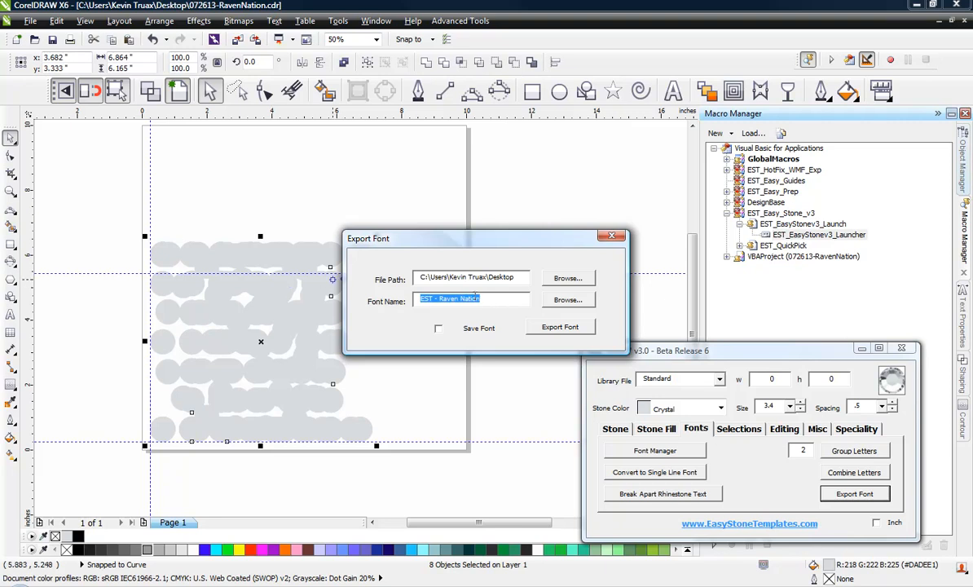
# Step: Export the font and set its typeface family name to "EST - Raven Nation", keeping the Normal style
pyautogui.click(559, 329)
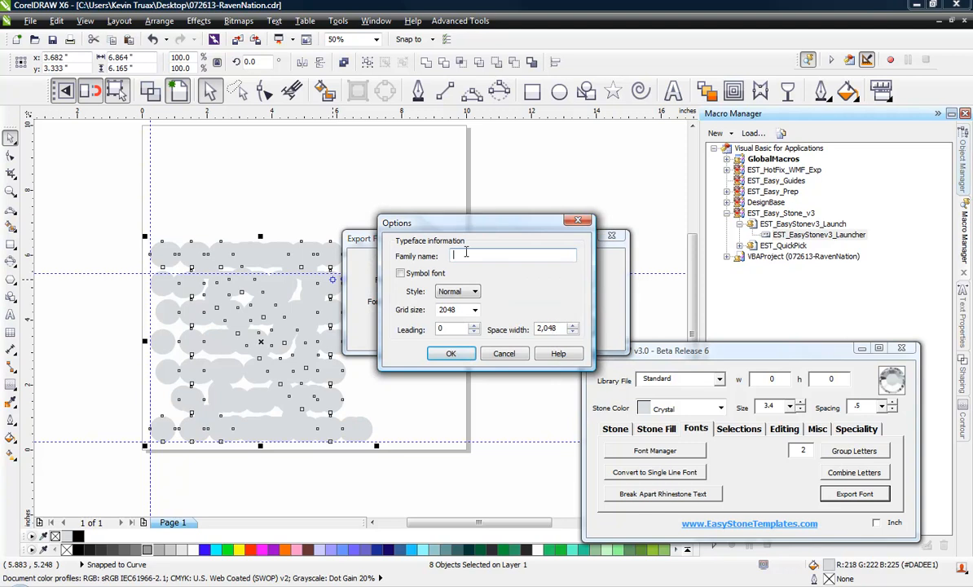
pyautogui.hotkey('ctrl', 'v')
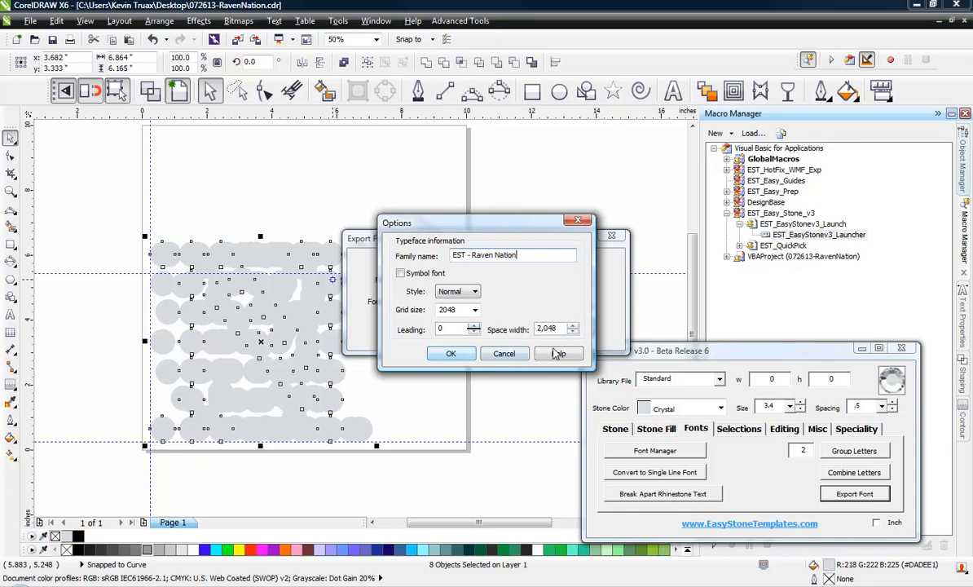
pyautogui.click(452, 355)
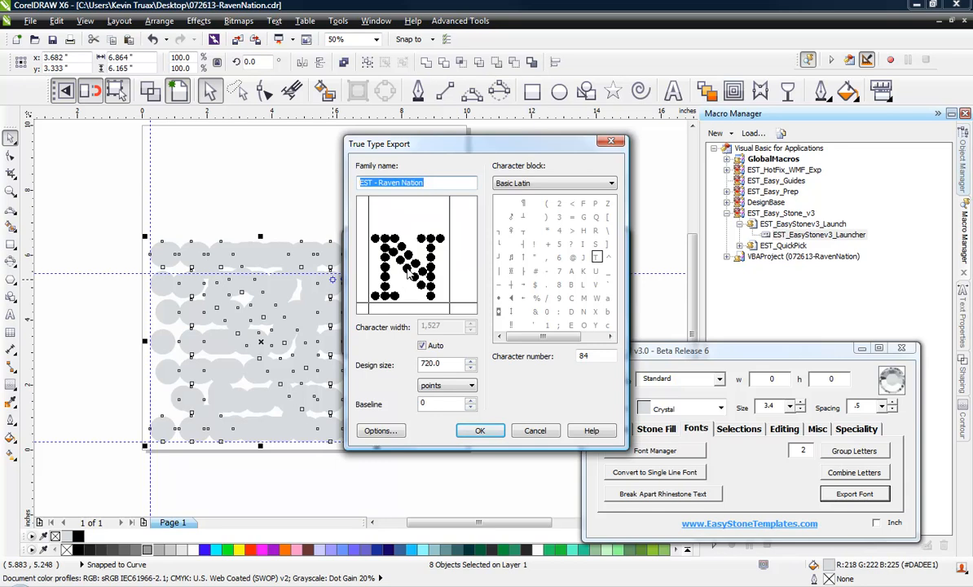
# Step: Assign the rhinestone letters N, E, R and V to their matching uppercase characters in the Basic Latin block
pyautogui.click(584, 313)
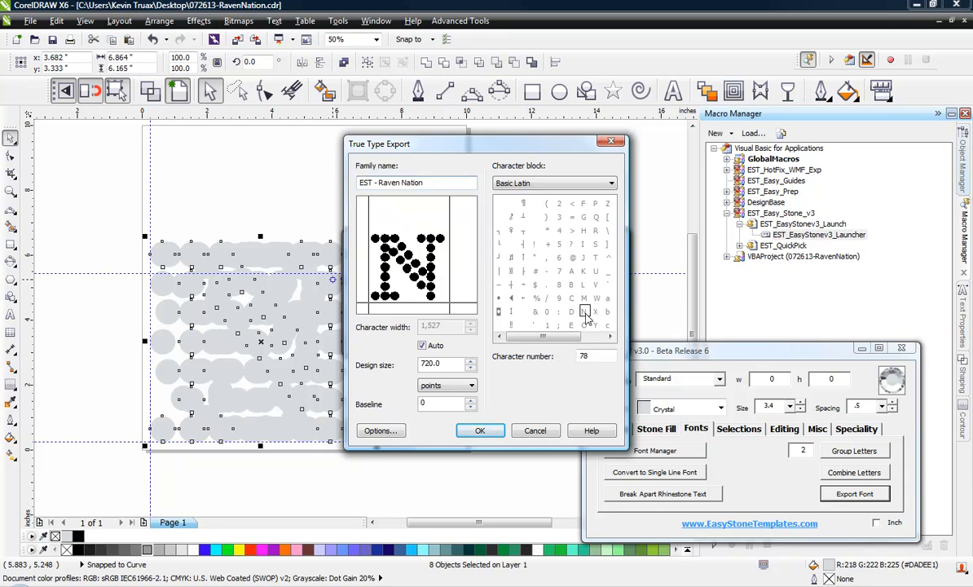
pyautogui.click(481, 430)
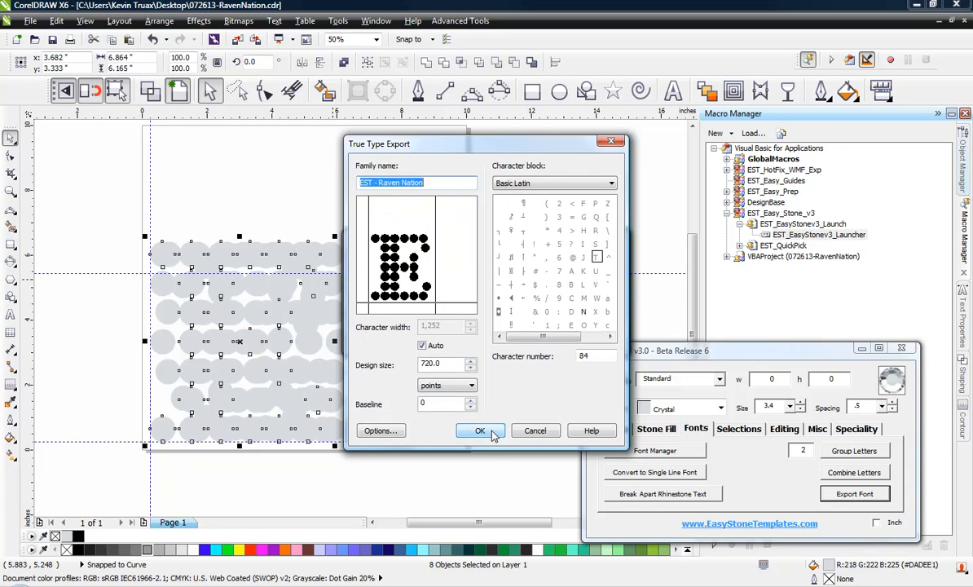
pyautogui.click(572, 325)
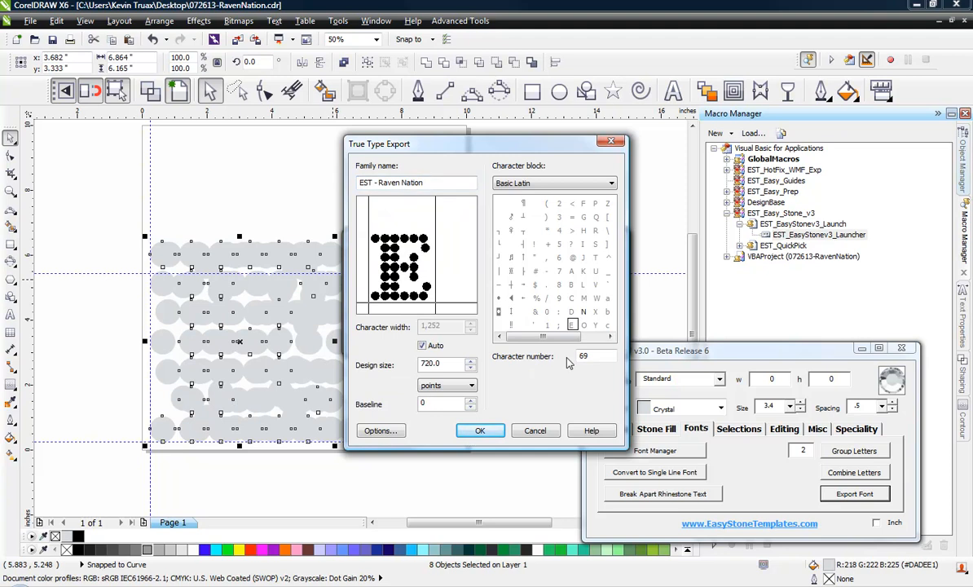
pyautogui.click(496, 432)
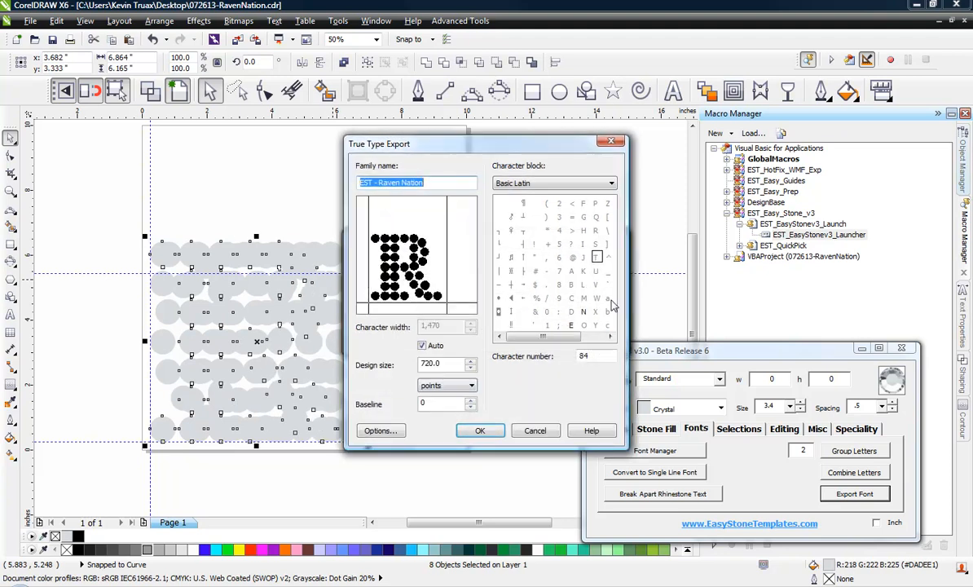
pyautogui.click(598, 233)
pyautogui.click(490, 432)
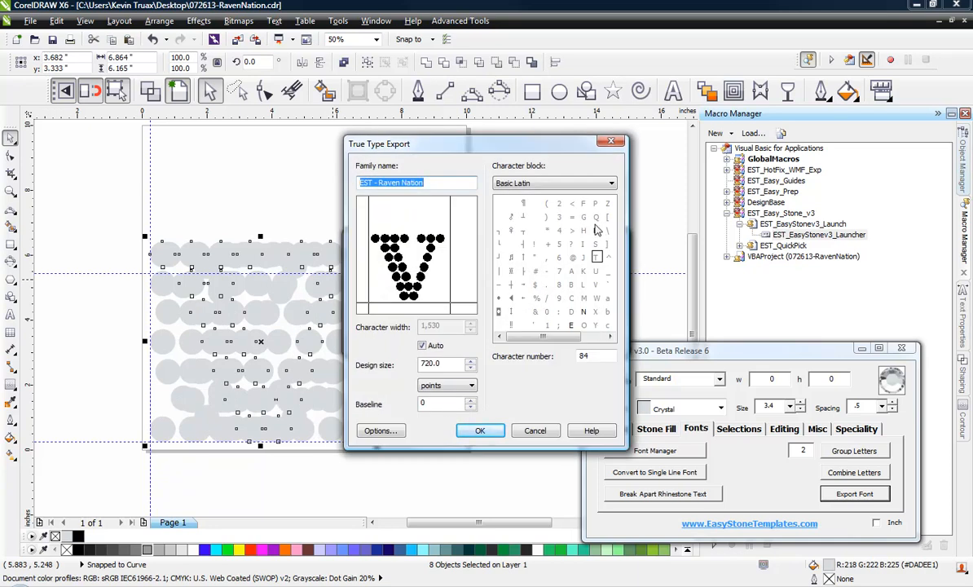
pyautogui.click(483, 430)
# Step: Assign the rhinestone letters A, I, T and O to their matching uppercase characters to complete the font export
pyautogui.click(573, 270)
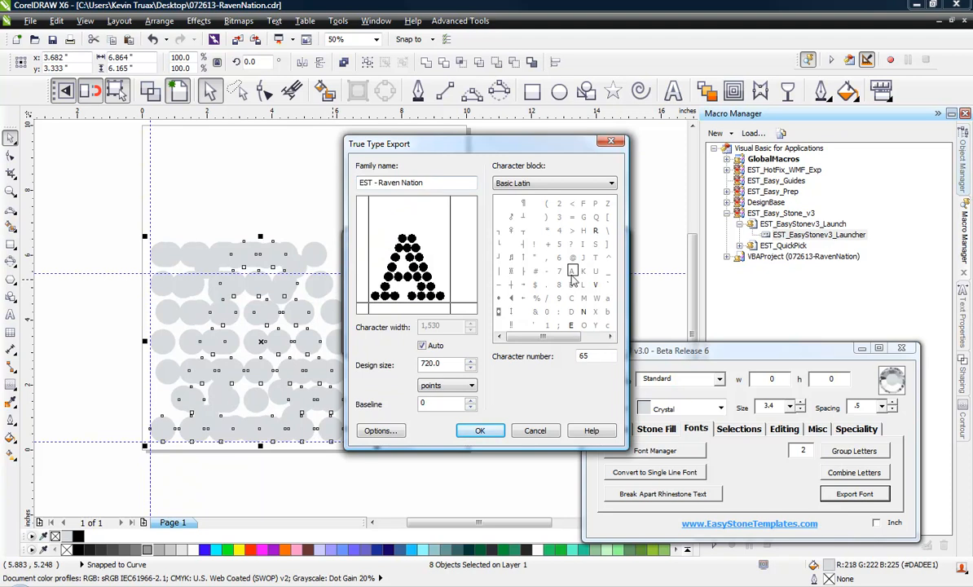
pyautogui.click(498, 431)
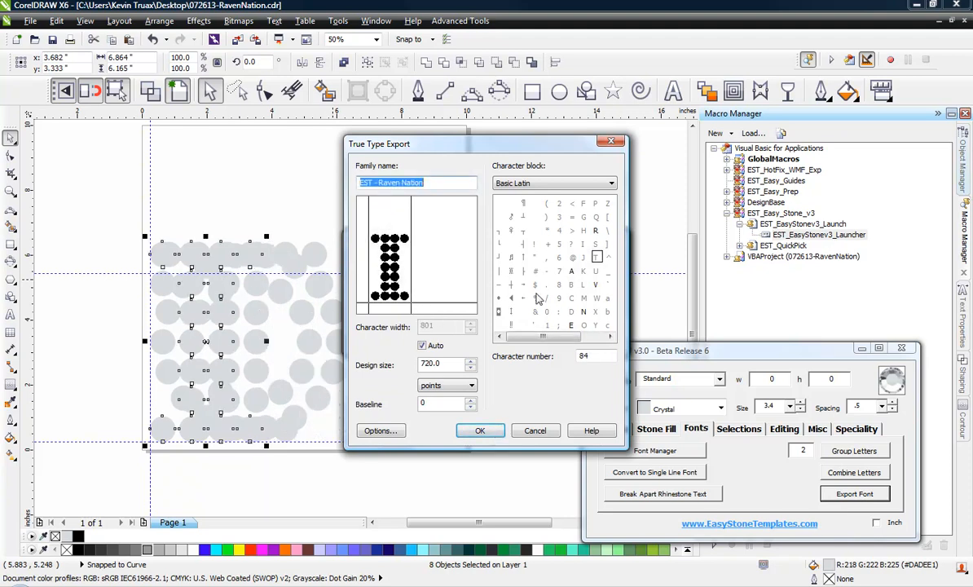
pyautogui.click(584, 243)
pyautogui.click(495, 431)
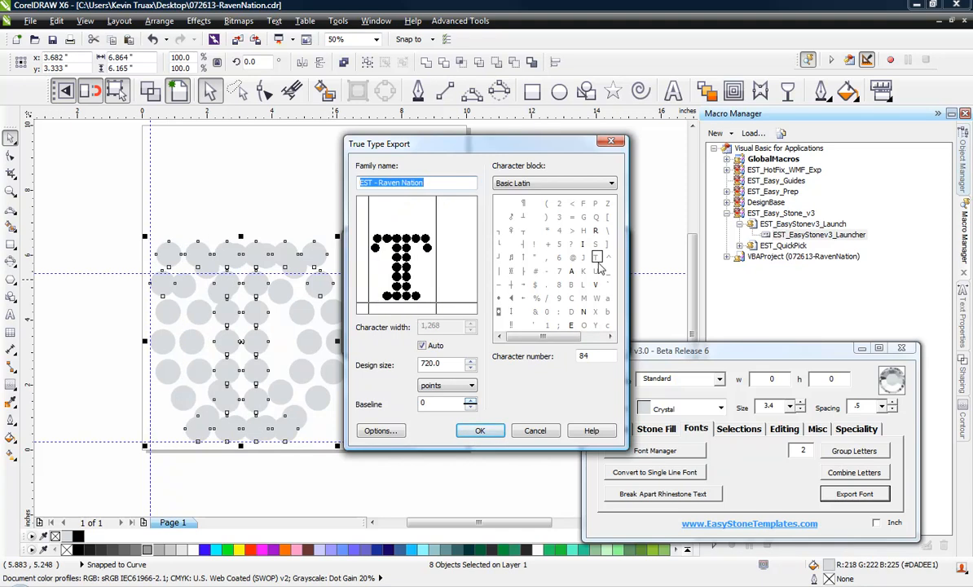
pyautogui.click(487, 431)
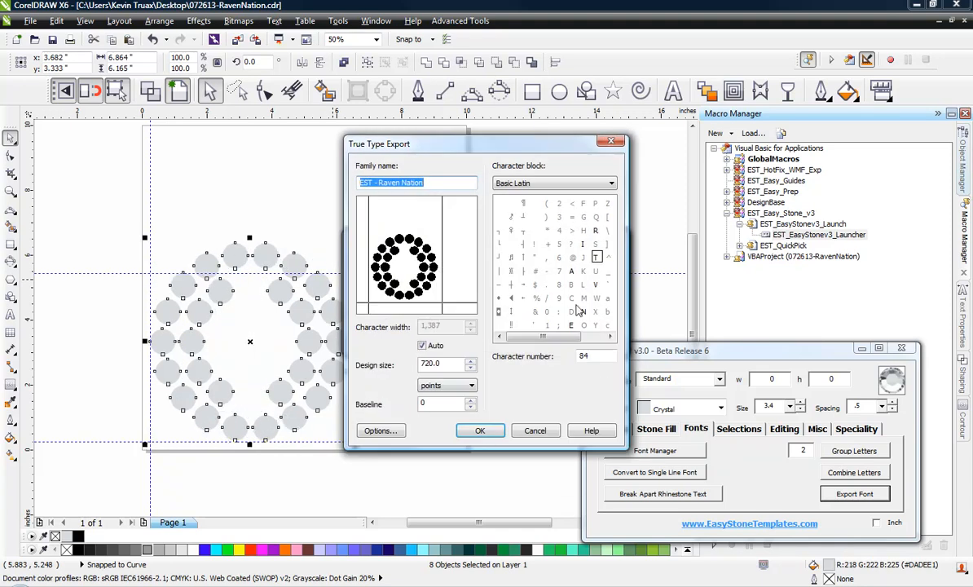
pyautogui.click(585, 324)
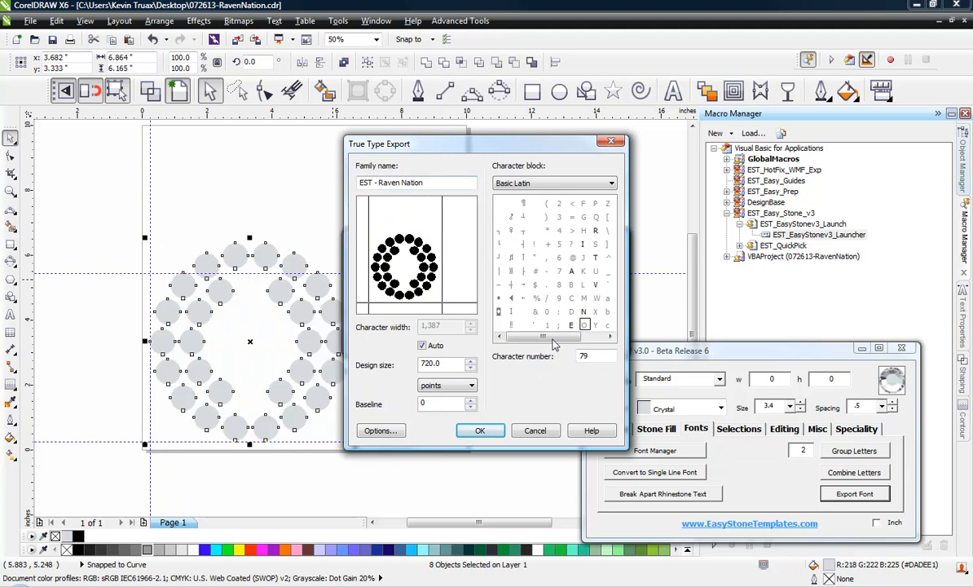
pyautogui.click(488, 432)
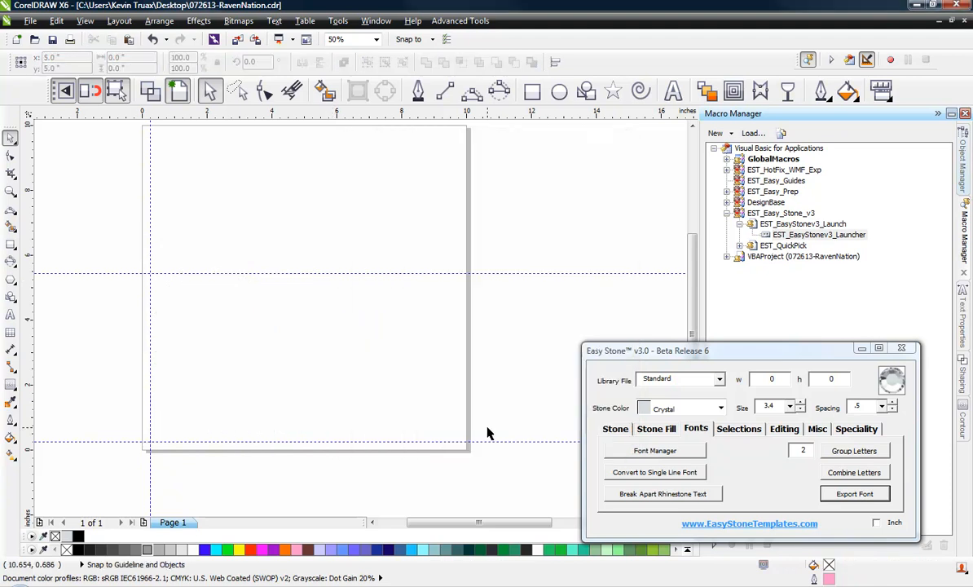
# Step: Open Easy Stone's Font Manager and filter the rhinestone fonts in the Font Finder for "Raven"
pyautogui.scroll(-1, 295, 267)
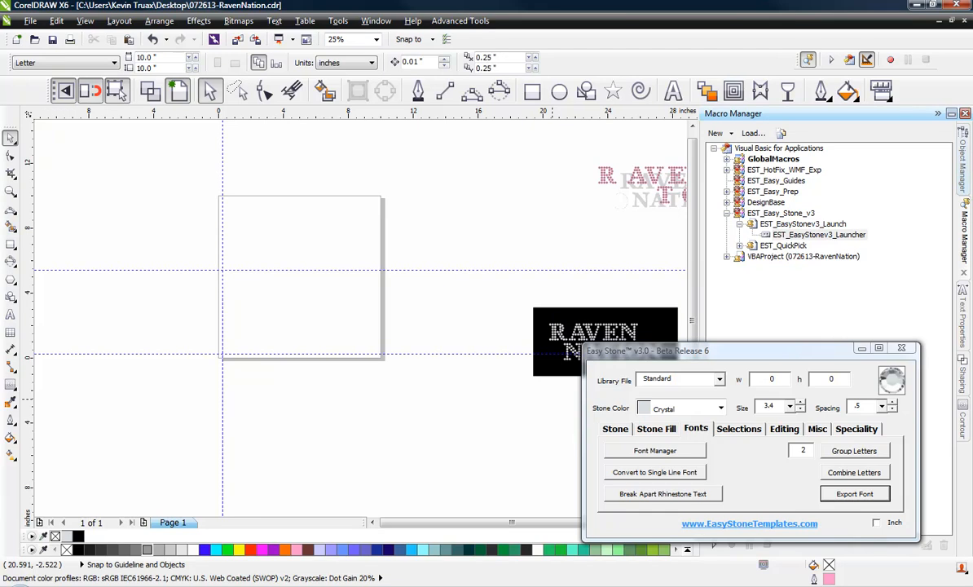
pyautogui.click(672, 457)
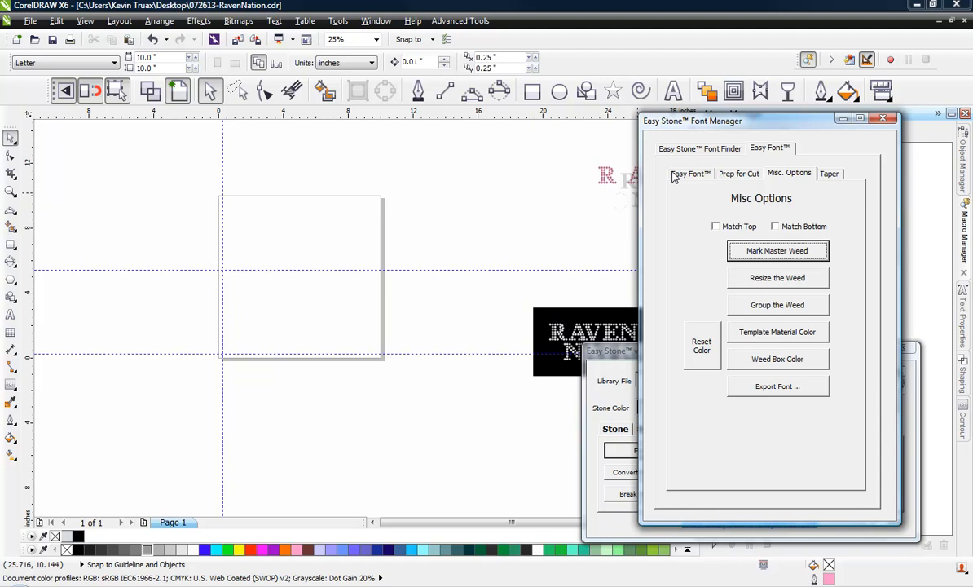
pyautogui.click(721, 150)
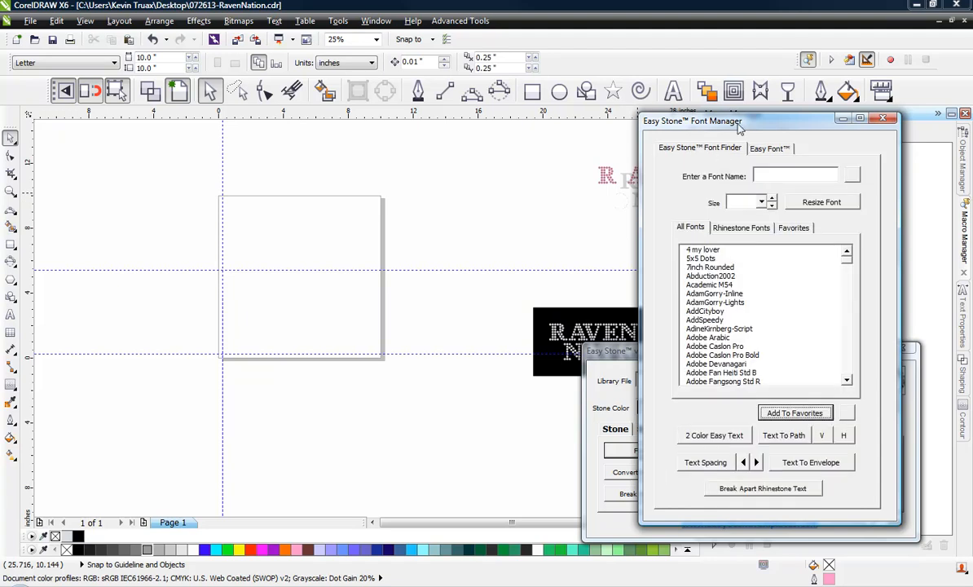
pyautogui.moveTo(693, 123); pyautogui.dragTo(703, 128)
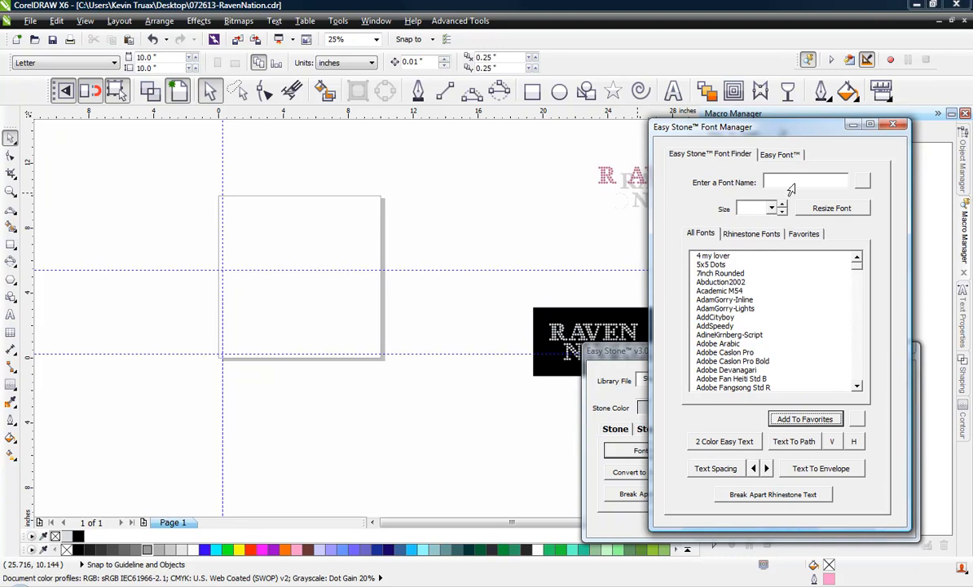
pyautogui.click(775, 236)
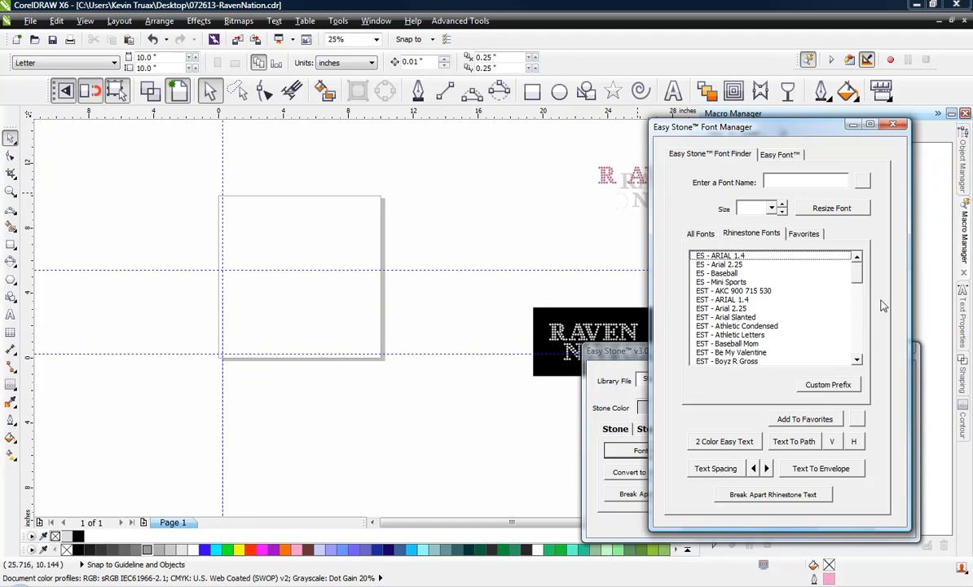
pyautogui.moveTo(859, 269); pyautogui.dragTo(860, 295)
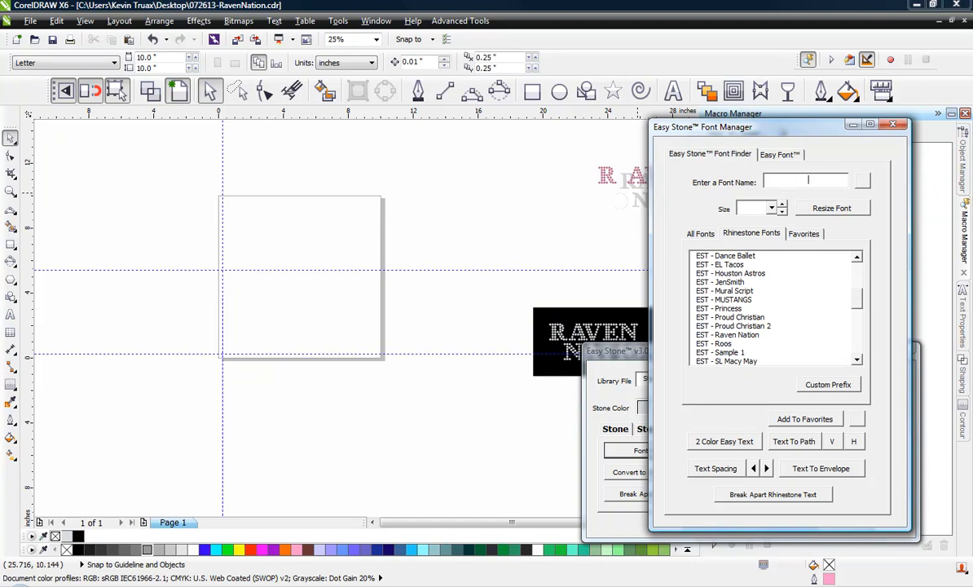
pyautogui.write('Raven')
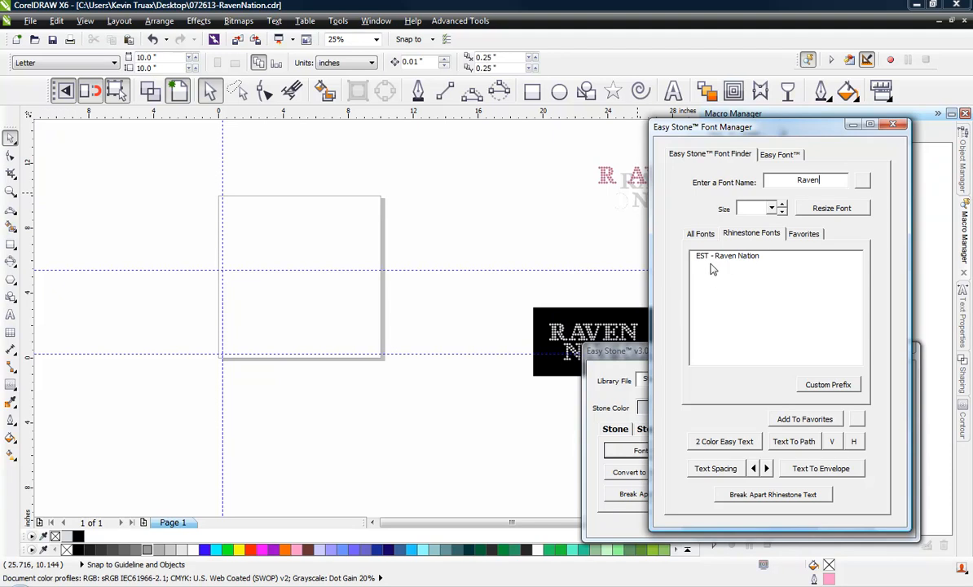
# Step: Switch to 072613-EST-HeatPressVinylFootballProject.cdr and place a copy of the black-boxed football in the empty space below the original
pyautogui.click(441, 305)
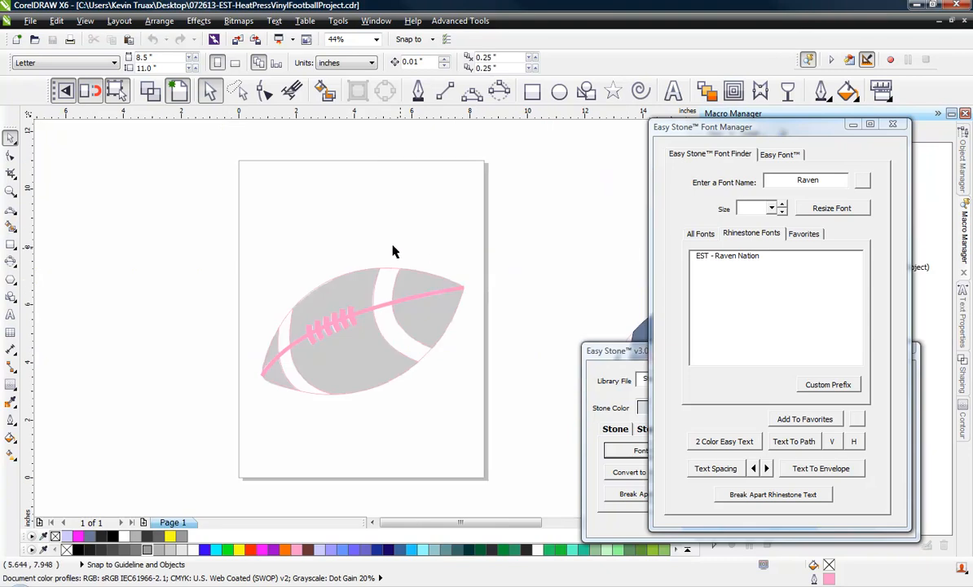
pyautogui.scroll(-5, 326, 236)
pyautogui.scroll(5, 434, 282)
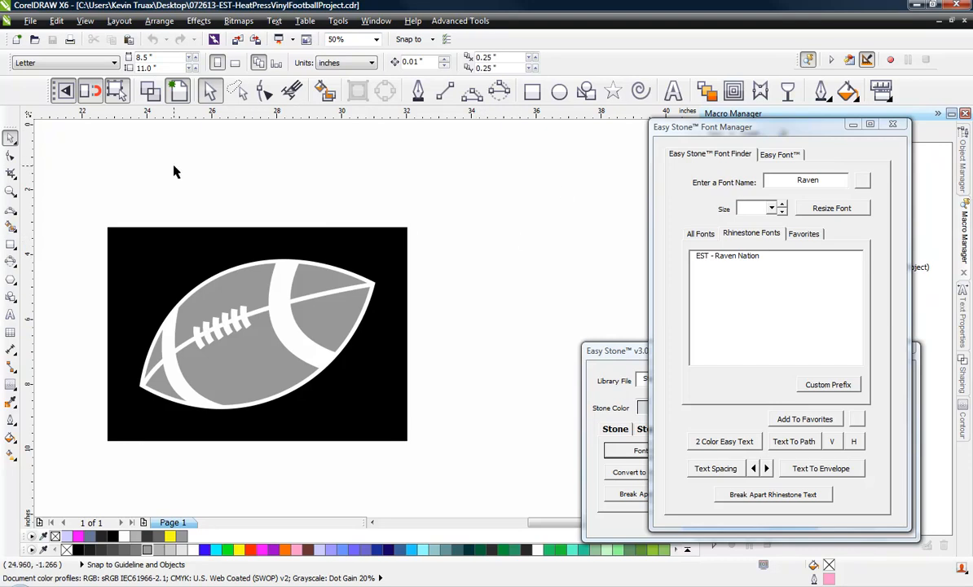
pyautogui.scroll(-4, 261, 196)
pyautogui.moveTo(375, 169); pyautogui.dragTo(193, 287)
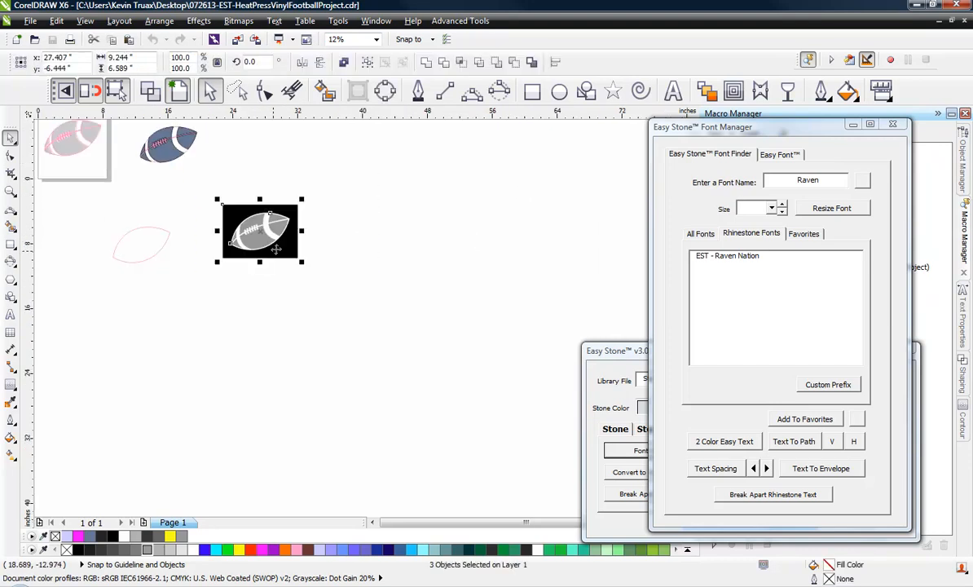
pyautogui.moveTo(251, 233); pyautogui.dragTo(335, 369)
pyautogui.rightClick(336, 369)
pyautogui.click(347, 425)
pyautogui.scroll(1, 348, 403)
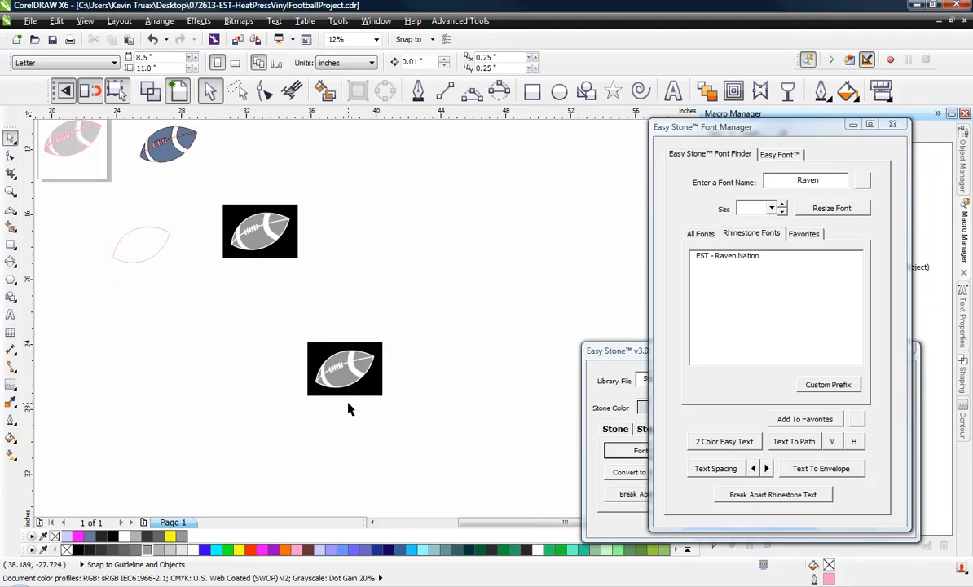
# Step: Delete the black box behind the copied football and recolour its white linework magenta
pyautogui.scroll(4, 348, 399)
pyautogui.click(446, 188)
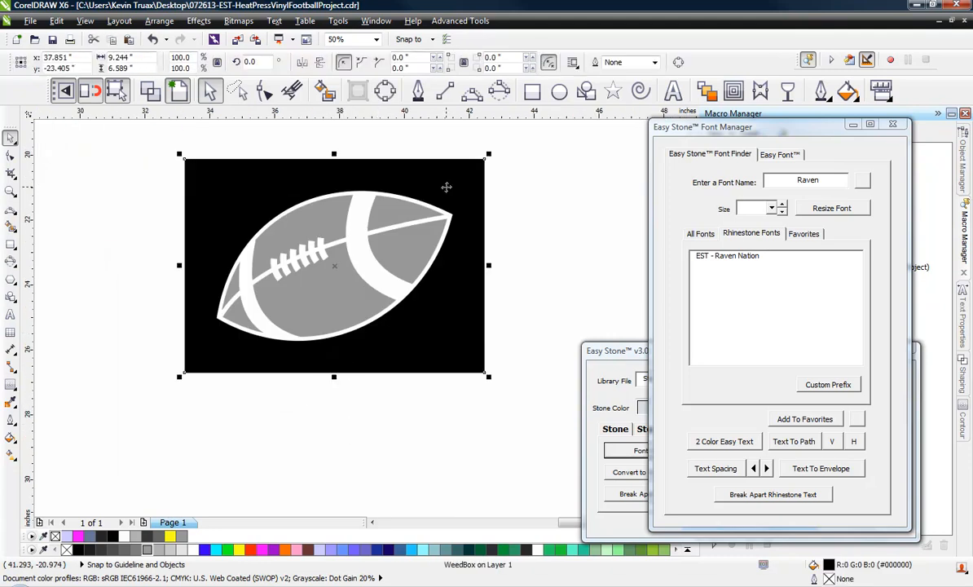
pyautogui.press('Delete')
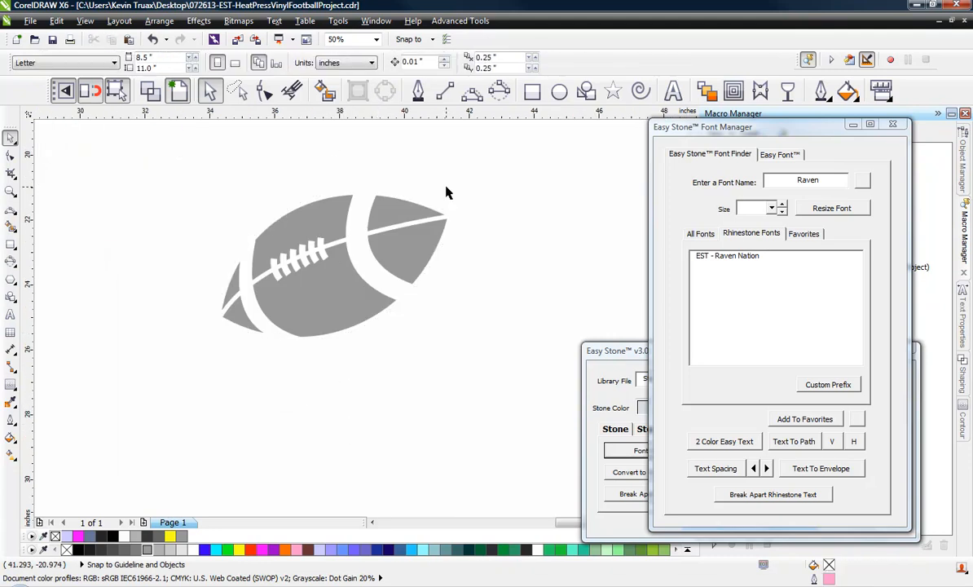
pyautogui.click(361, 203)
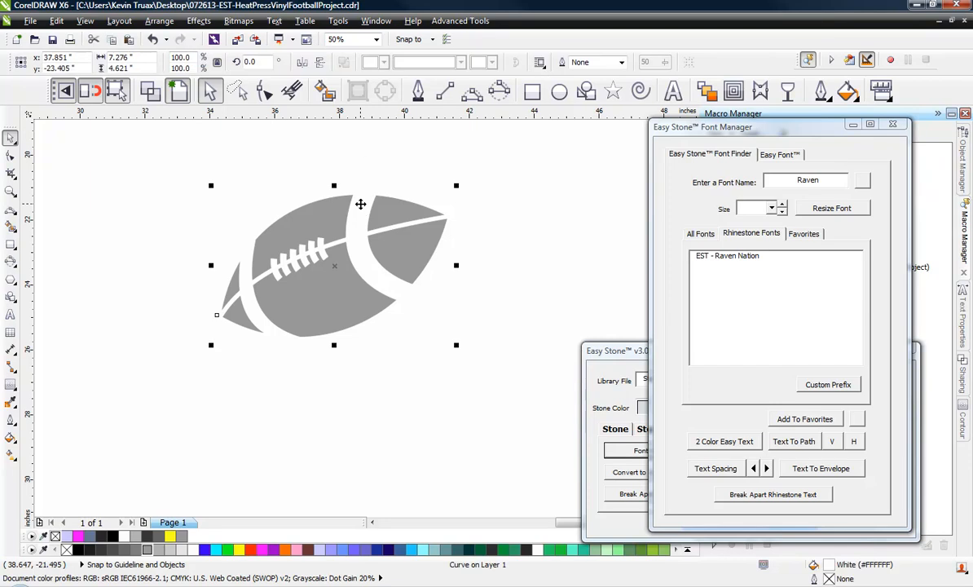
pyautogui.rightClick(262, 549)
pyautogui.click(271, 467)
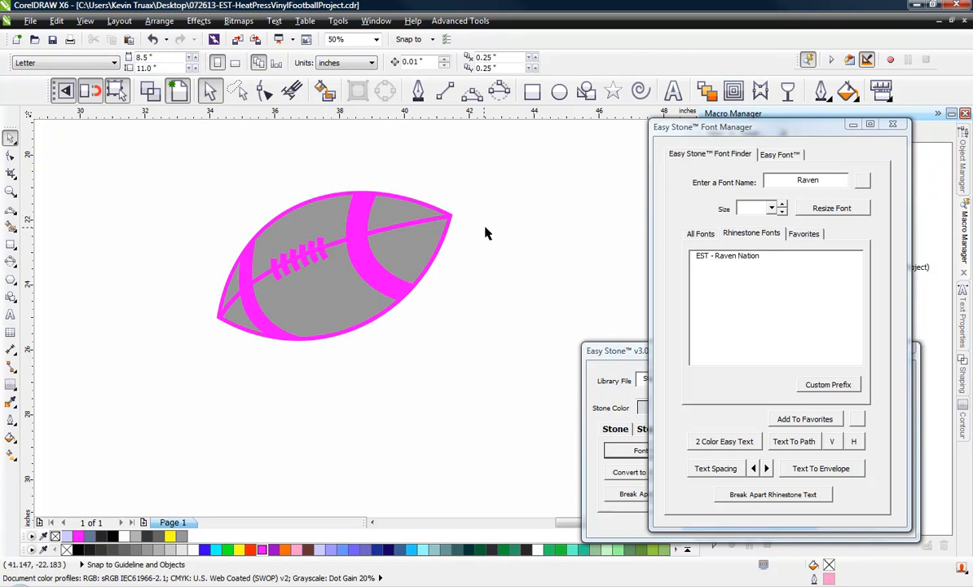
# Step: Add the artistic text "RAVEN" below the magenta football and apply the EST - Raven Nation font
pyautogui.click(673, 91)
pyautogui.click(334, 410)
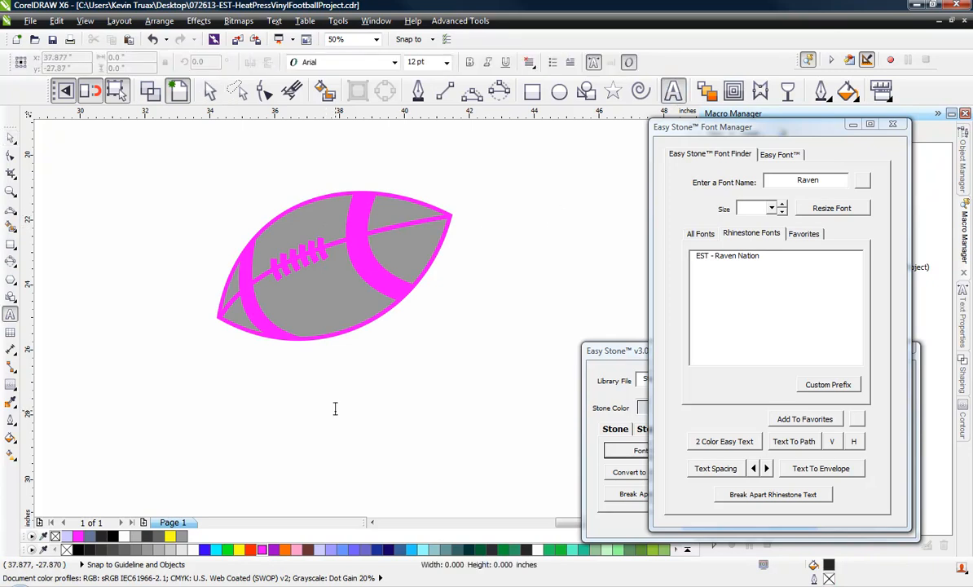
pyautogui.write('RAVEN')
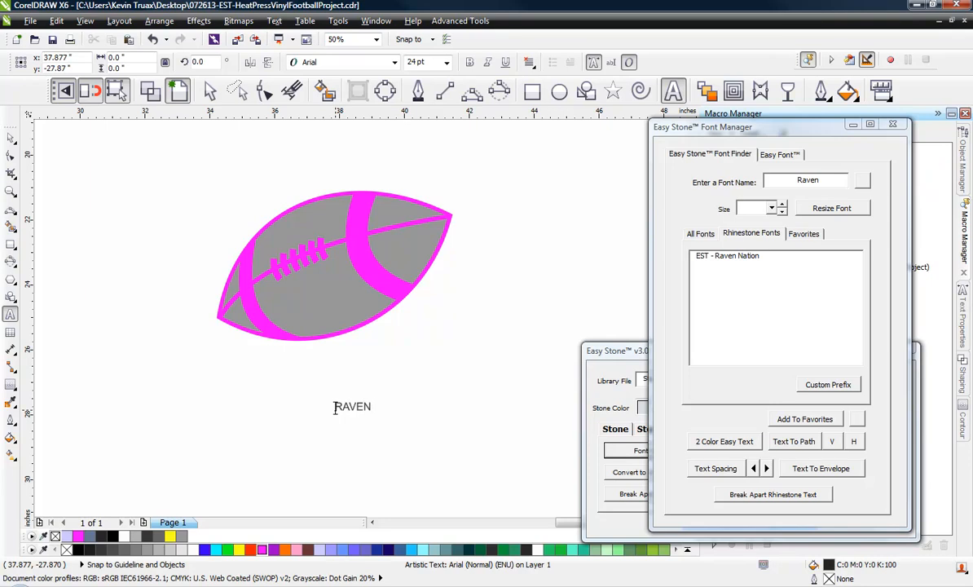
pyautogui.click(11, 139)
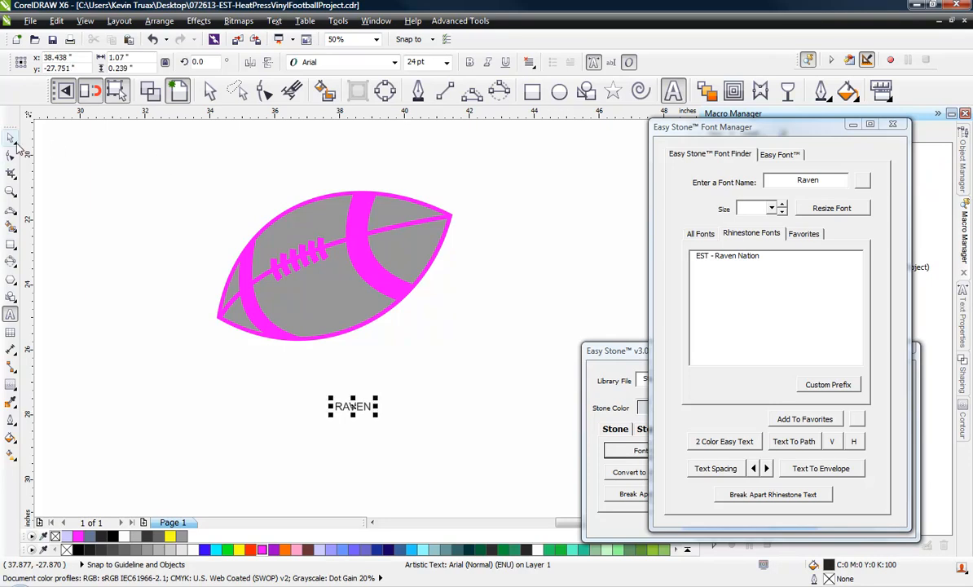
pyautogui.click(730, 258)
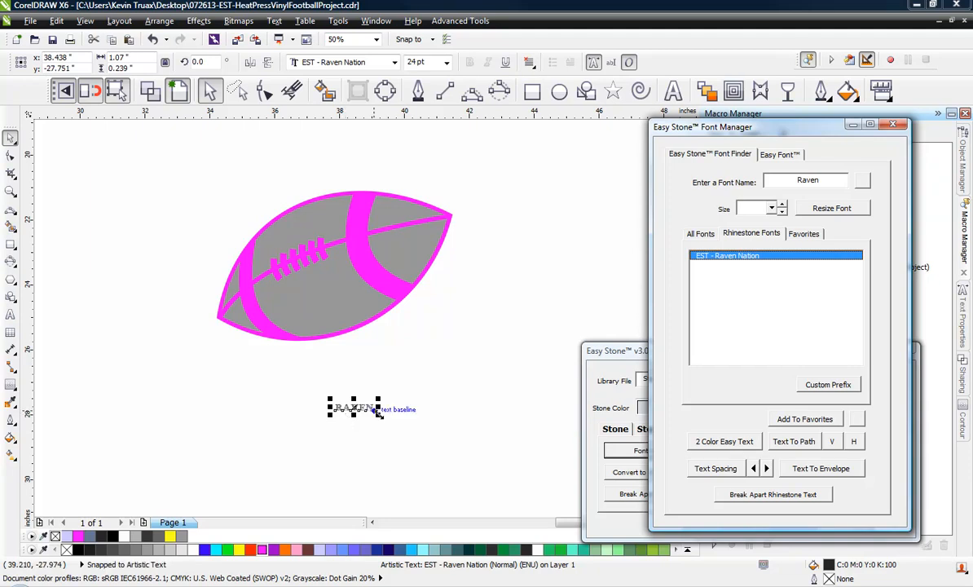
# Step: Try scaling the RAVEN text to a height of 1 inch and undo the resize
pyautogui.moveTo(140, 68); pyautogui.dragTo(74, 79)
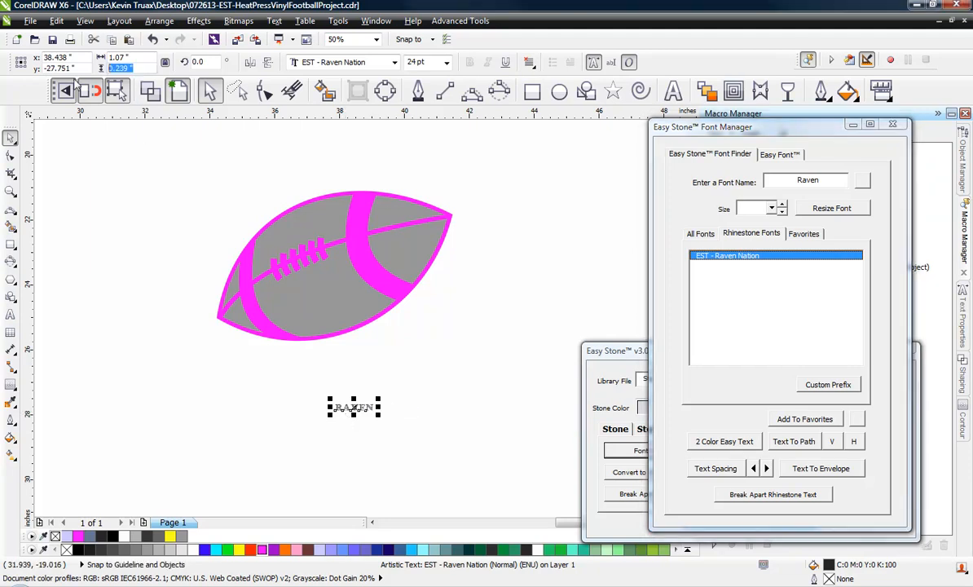
pyautogui.write('1')
pyautogui.press('Return')
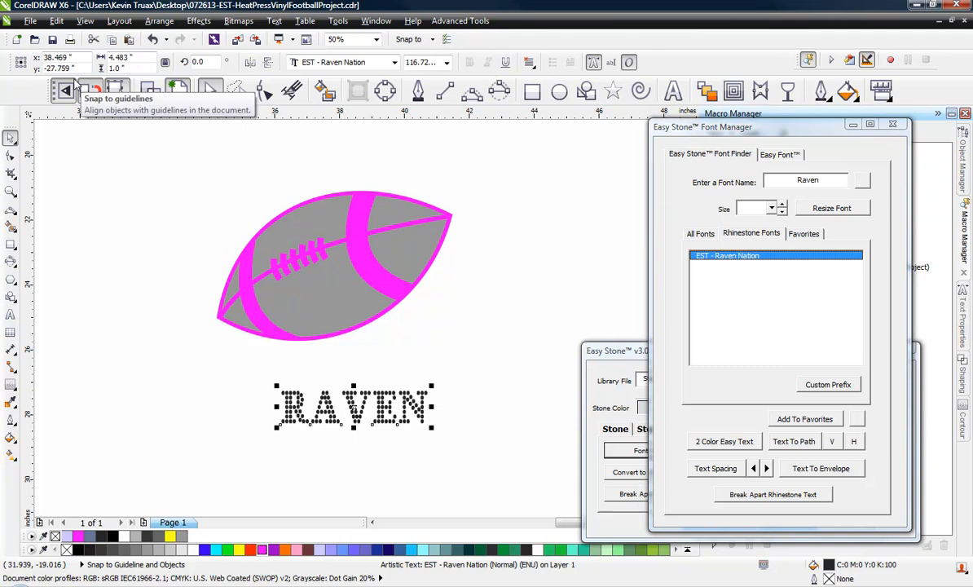
pyautogui.click(130, 298)
pyautogui.scroll(2, 370, 416)
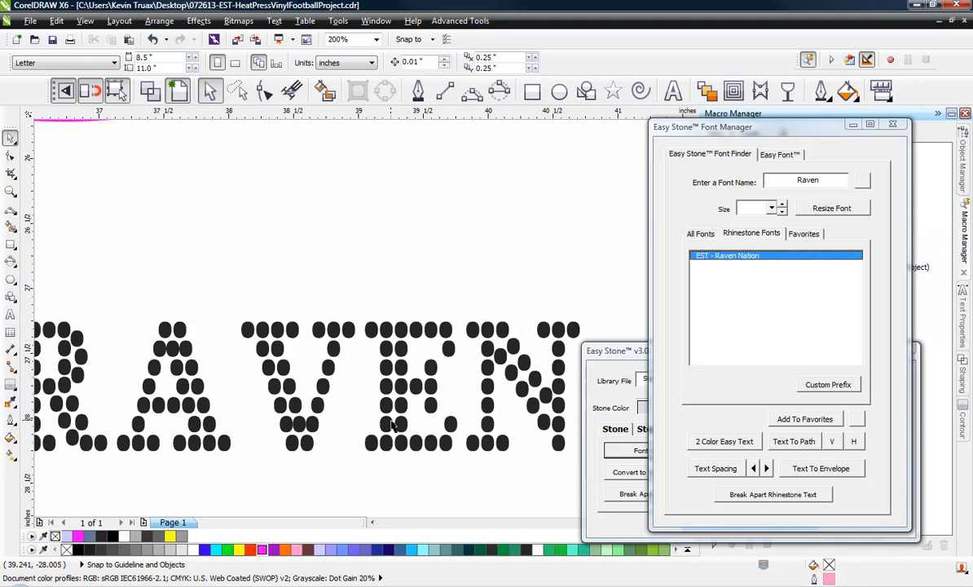
pyautogui.scroll(-1, 392, 424)
pyautogui.click(337, 363)
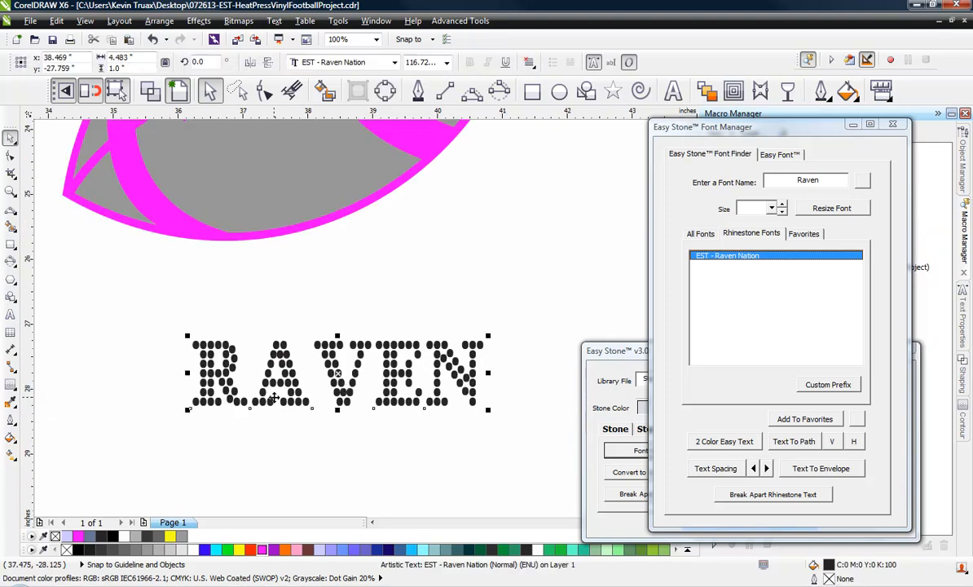
pyautogui.hotkey('ctrl', 'z')
pyautogui.scroll(-2, 269, 378)
pyautogui.scroll(3, 274, 383)
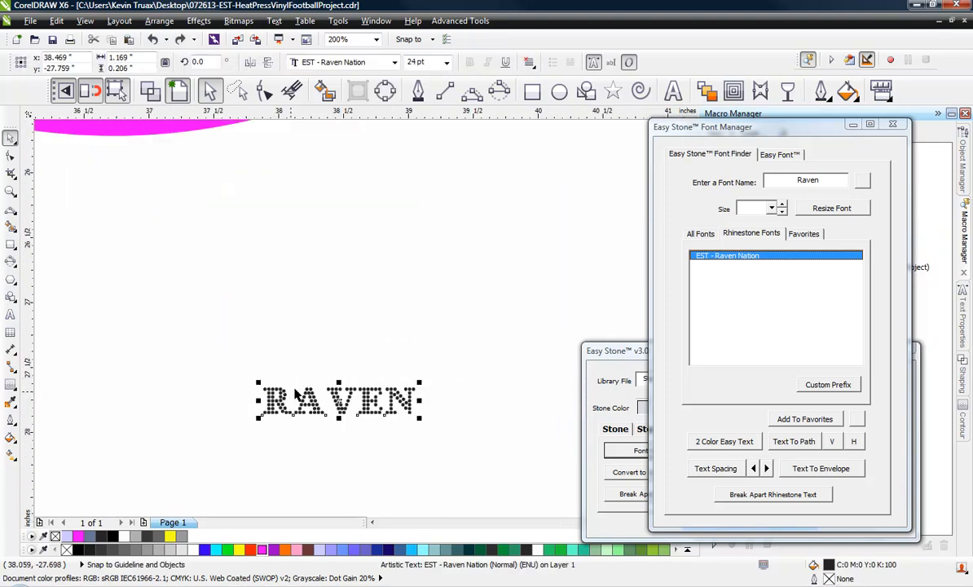
pyautogui.scroll(-1, 237, 281)
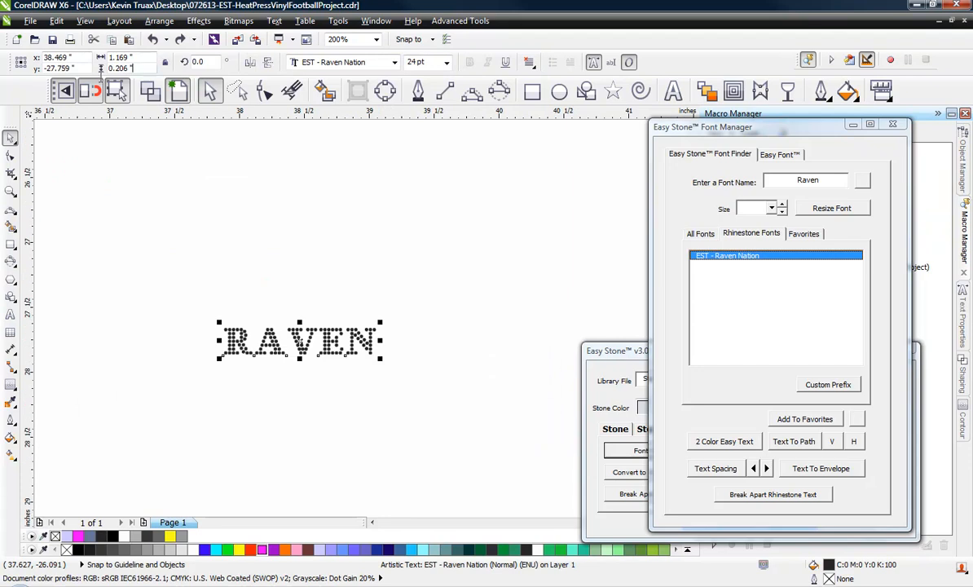
pyautogui.moveTo(101, 75); pyautogui.dragTo(75, 83)
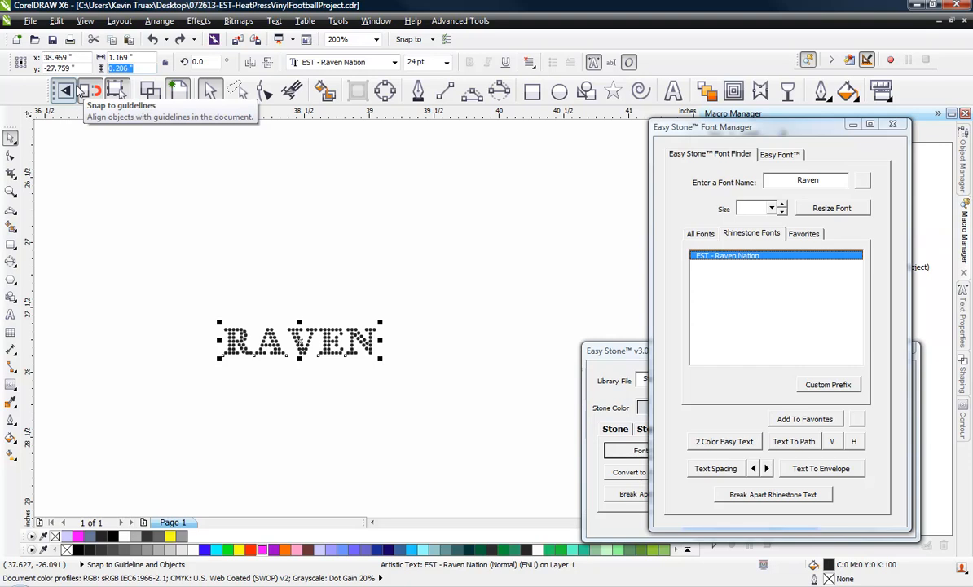
pyautogui.write('1')
pyautogui.press('Return')
pyautogui.hotkey('ctrl', 'z')
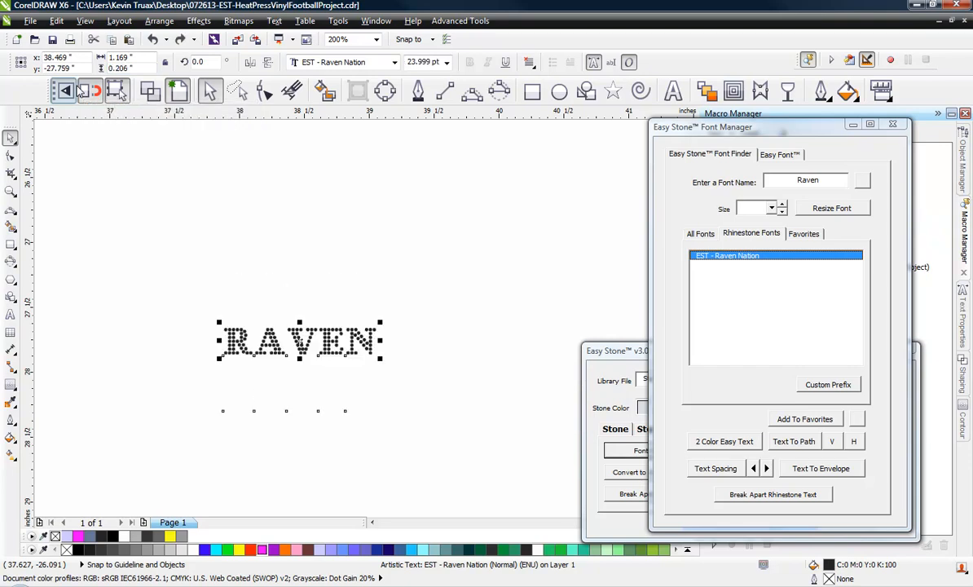
# Step: Set the RAVEN text's height to 1 inch with its proportions locked and check the stones in the letters
pyautogui.click(131, 69)
pyautogui.write('1')
pyautogui.press('Return')
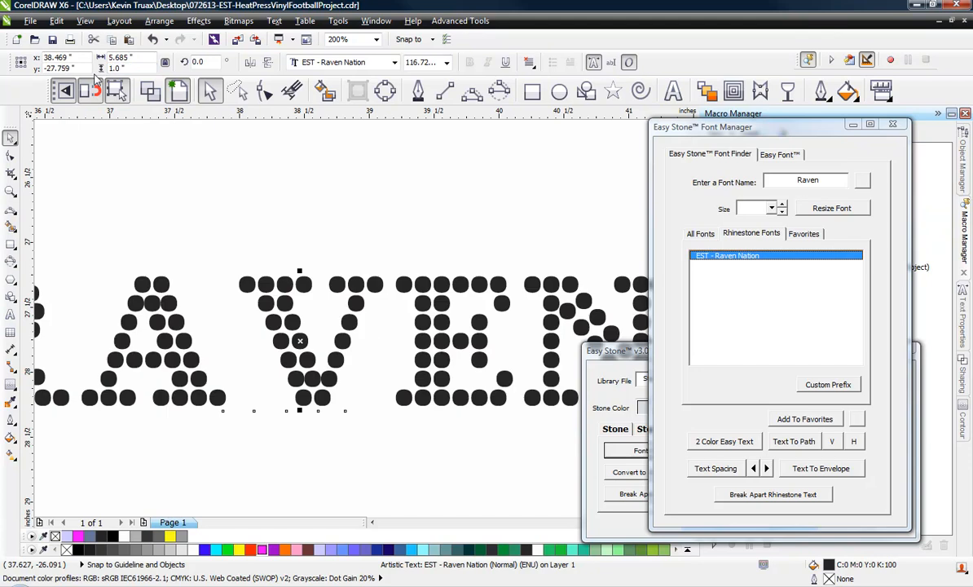
pyautogui.click(92, 88)
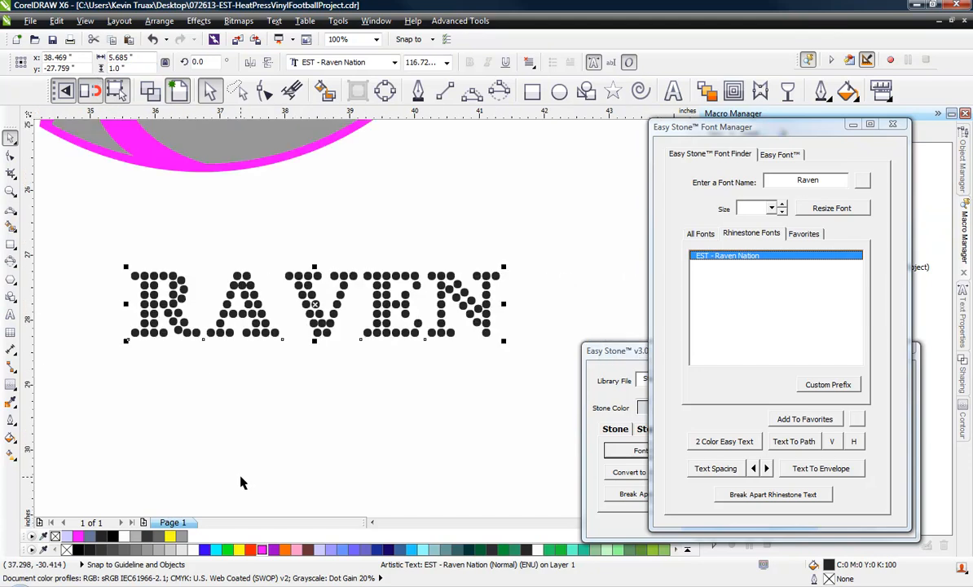
pyautogui.scroll(-2, 238, 424)
pyautogui.scroll(2, 234, 414)
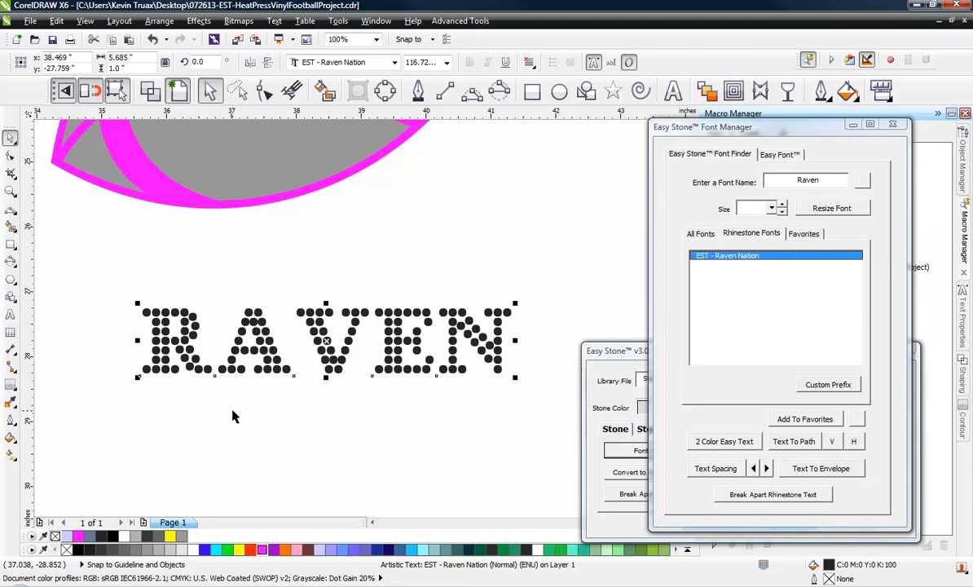
pyautogui.scroll(-2, 293, 418)
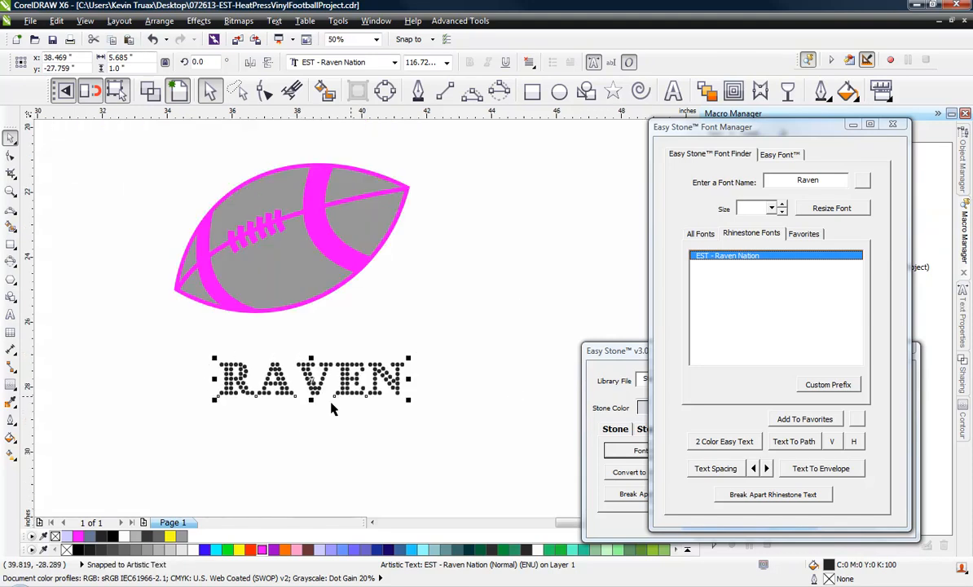
pyautogui.scroll(2, 325, 408)
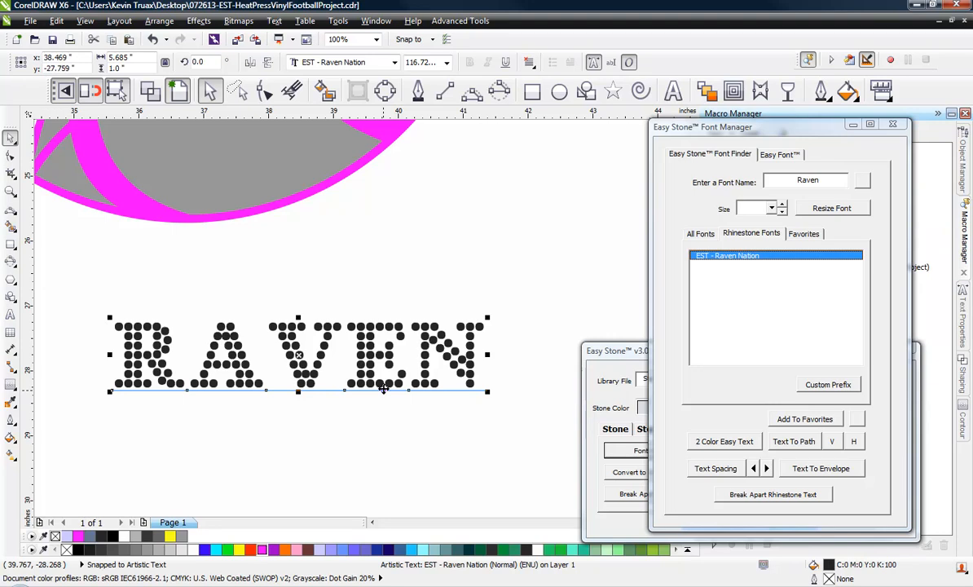
# Step: Tighten the gap between A and V by shifting the letters V, E and N horizontally to -11% with the Shape tool
pyautogui.click(273, 94)
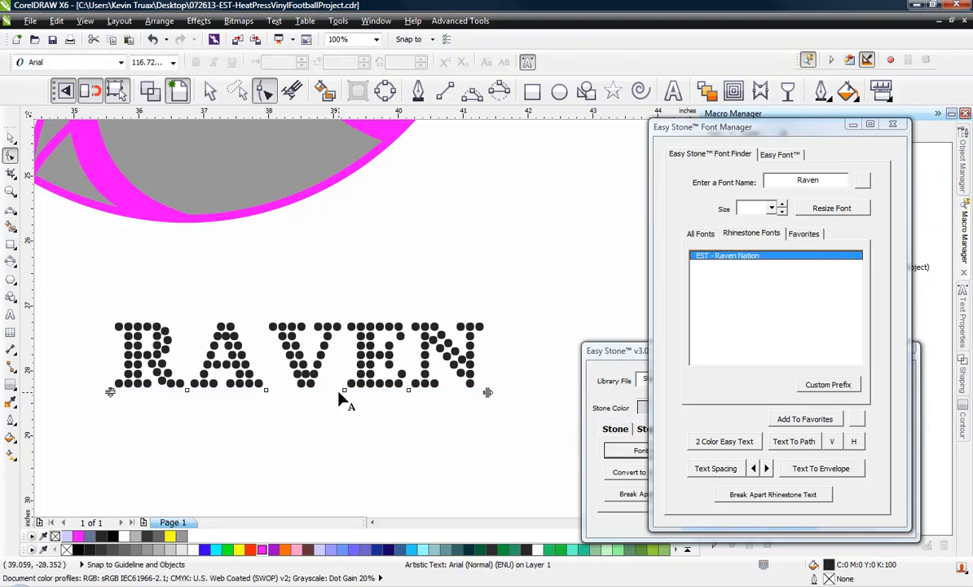
pyautogui.moveTo(256, 403); pyautogui.dragTo(440, 388)
pyautogui.press('Left')
pyautogui.press('Left')
pyautogui.press('Left')
pyautogui.press('Left')
pyautogui.press('Left')
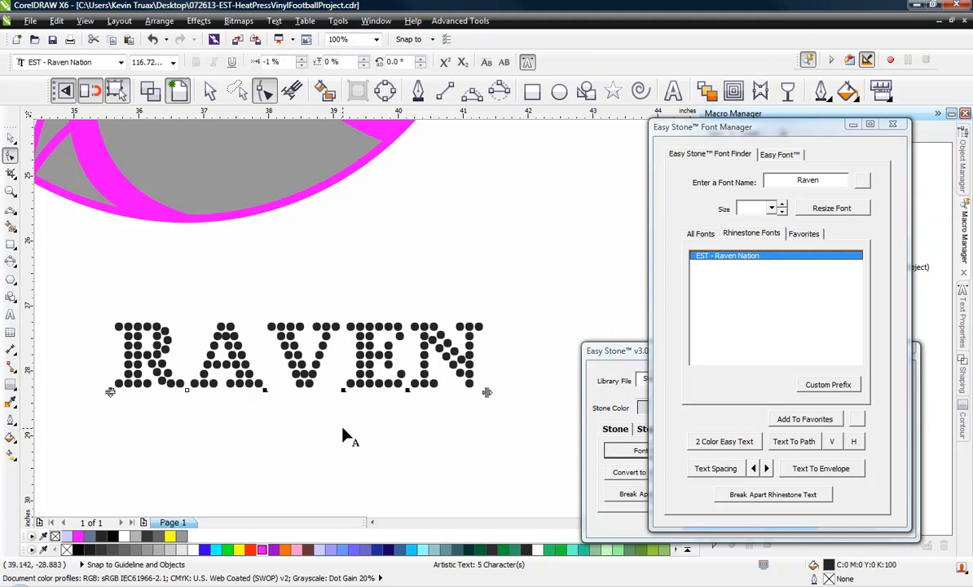
pyautogui.press('Left')
pyautogui.press('Left')
pyautogui.press('Left')
pyautogui.press('Left')
pyautogui.press('Left')
pyautogui.press('Left')
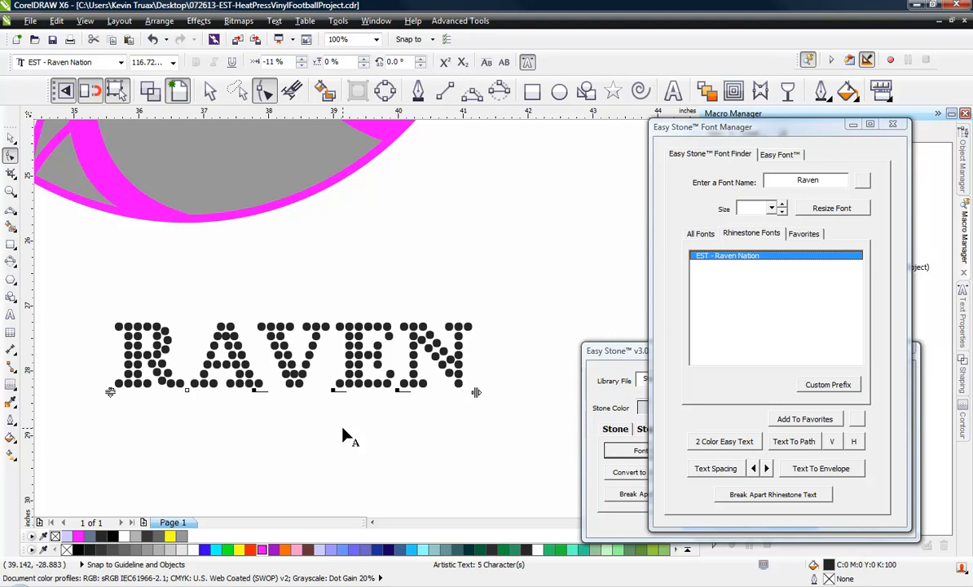
# Step: Tighten the gap between A and V in RAVEN further by shifting V, E and N horizontally to -19% with the Shape tool
pyautogui.press('Left')
pyautogui.press('Left')
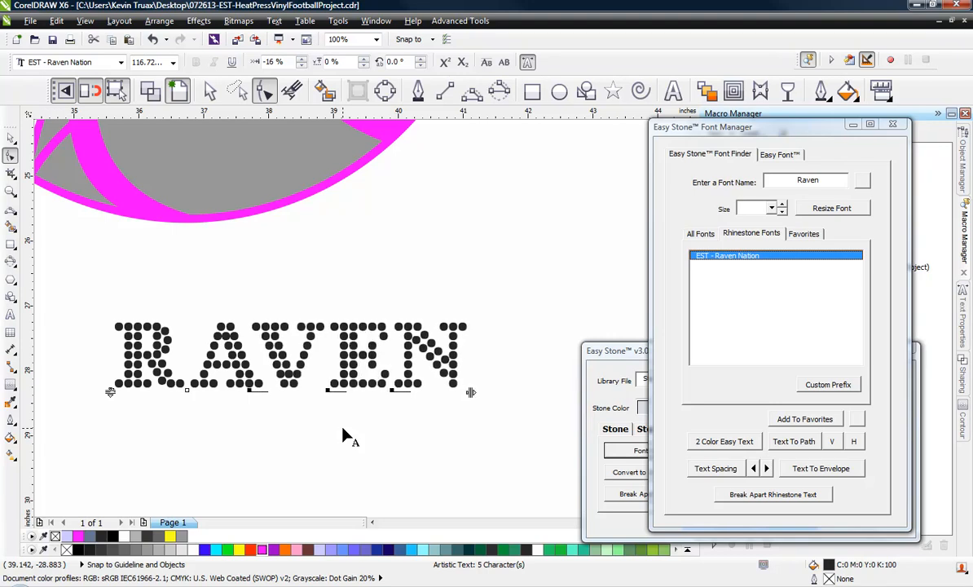
pyautogui.press('Left')
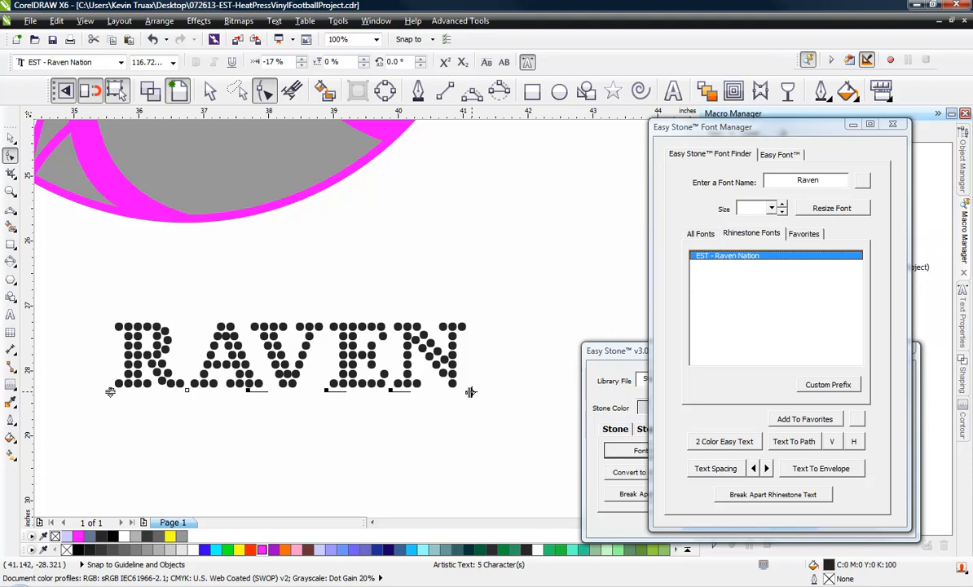
pyautogui.moveTo(470, 393)
pyautogui.mouseDown()
pyautogui.moveTo(395, 398)
pyautogui.moveTo(461, 401)
pyautogui.mouseUp()
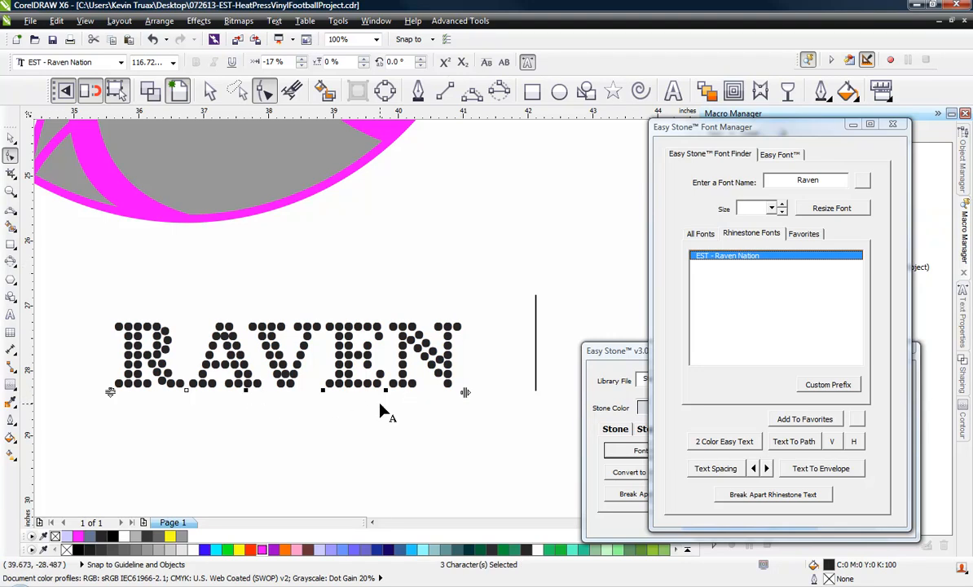
pyautogui.press('Left')
pyautogui.press('Left')
pyautogui.press('Left')
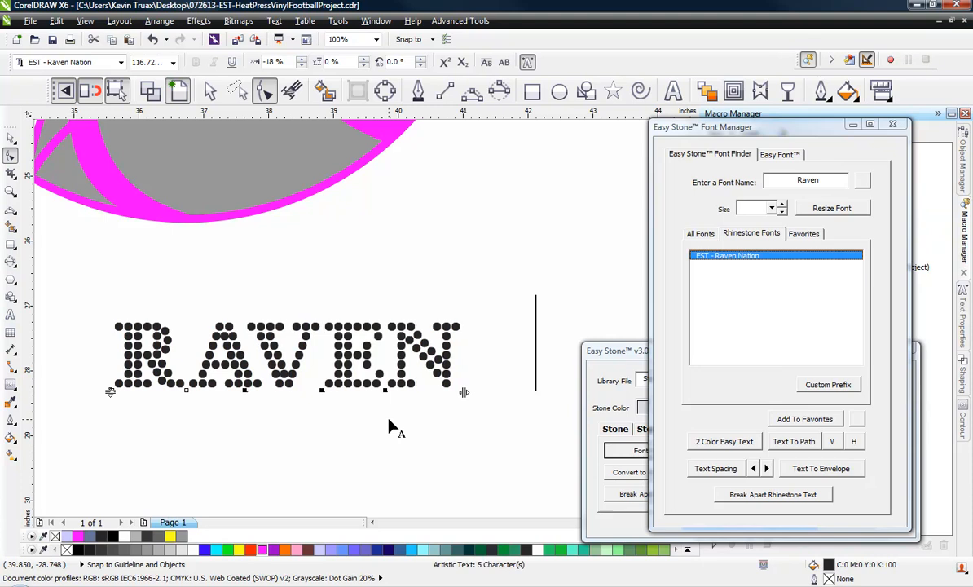
pyautogui.press('Right')
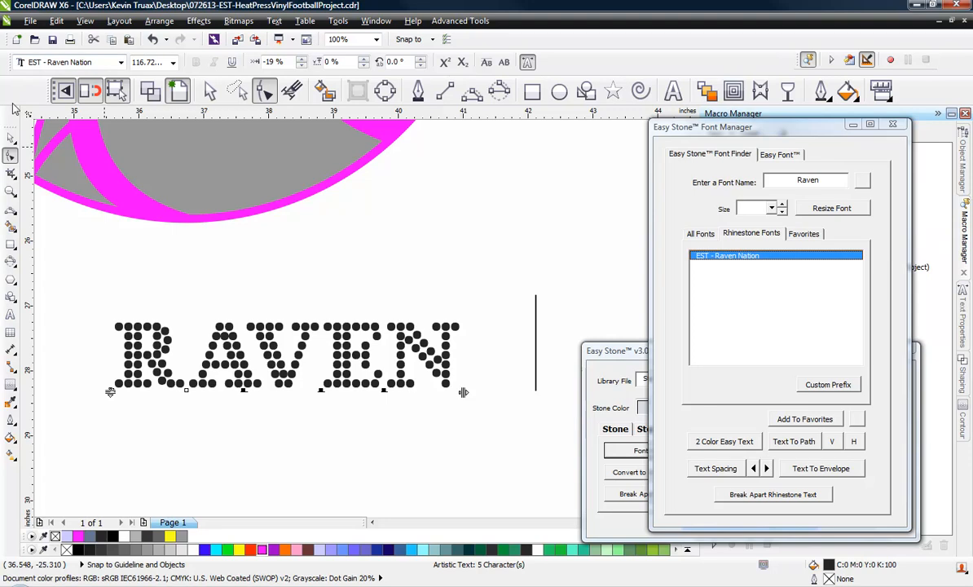
pyautogui.click(11, 138)
pyautogui.click(298, 277)
# Step: Duplicate the RAVEN text diagonally below and to the right of the original and change the copy's wording to NATION
pyautogui.scroll(-3, 174, 278)
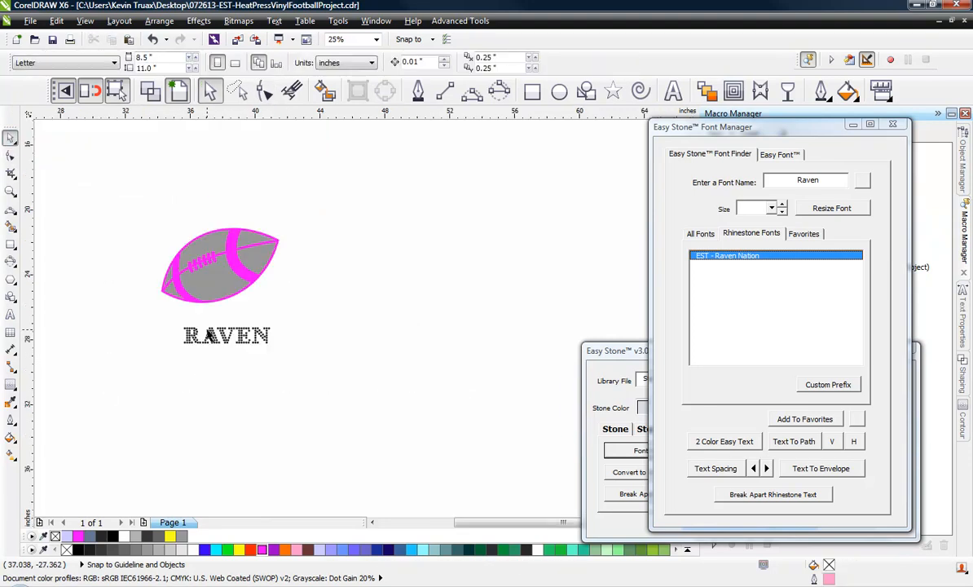
pyautogui.scroll(2, 214, 280)
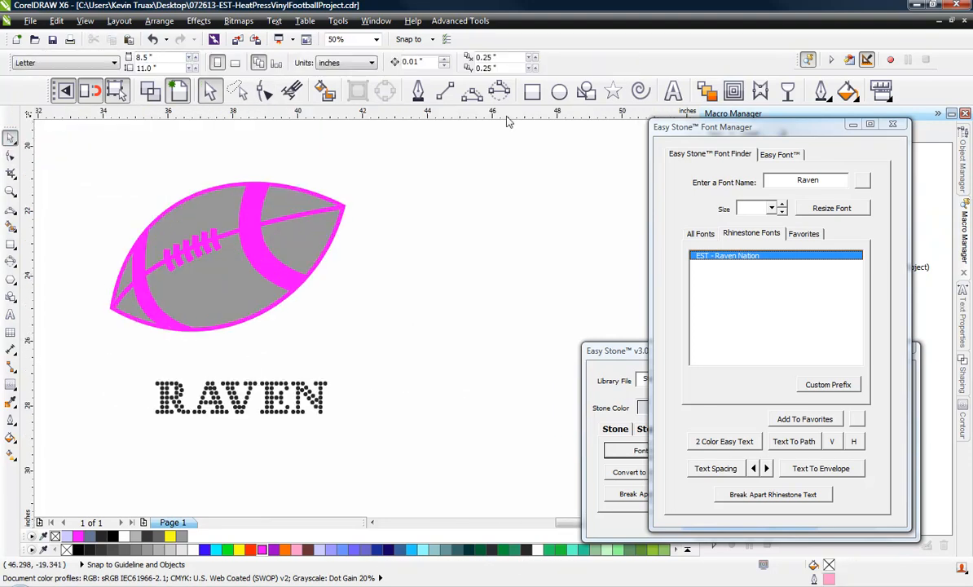
pyautogui.moveTo(274, 402); pyautogui.dragTo(438, 459)
pyautogui.rightClick(439, 459)
pyautogui.doubleClick(403, 455)
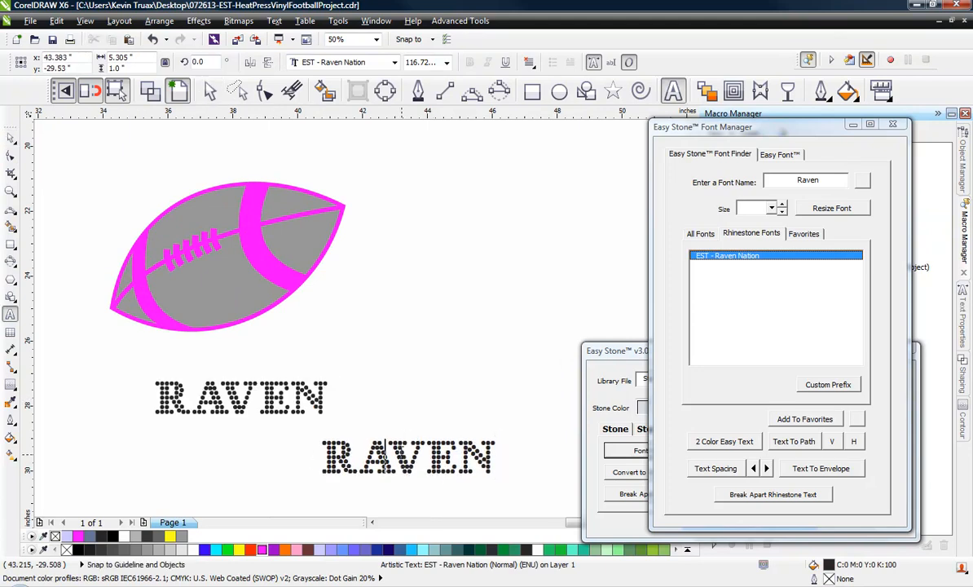
pyautogui.doubleClick(402, 455)
pyautogui.write('NATION')
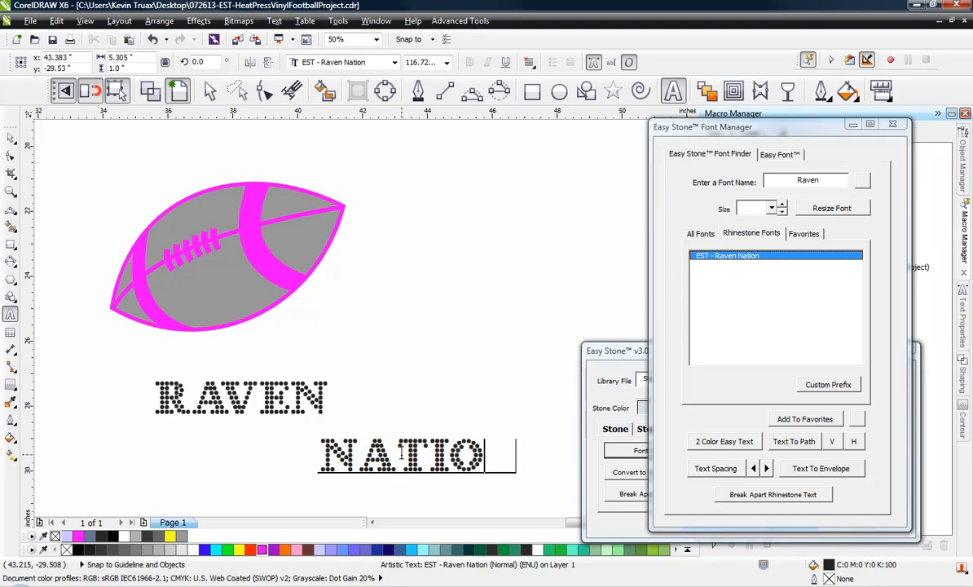
pyautogui.click(10, 137)
# Step: Close the gap after the first N of NATION by shifting A, T, I, O and N horizontally to -7% with the Shape tool
pyautogui.scroll(-2, 249, 263)
pyautogui.scroll(2, 336, 365)
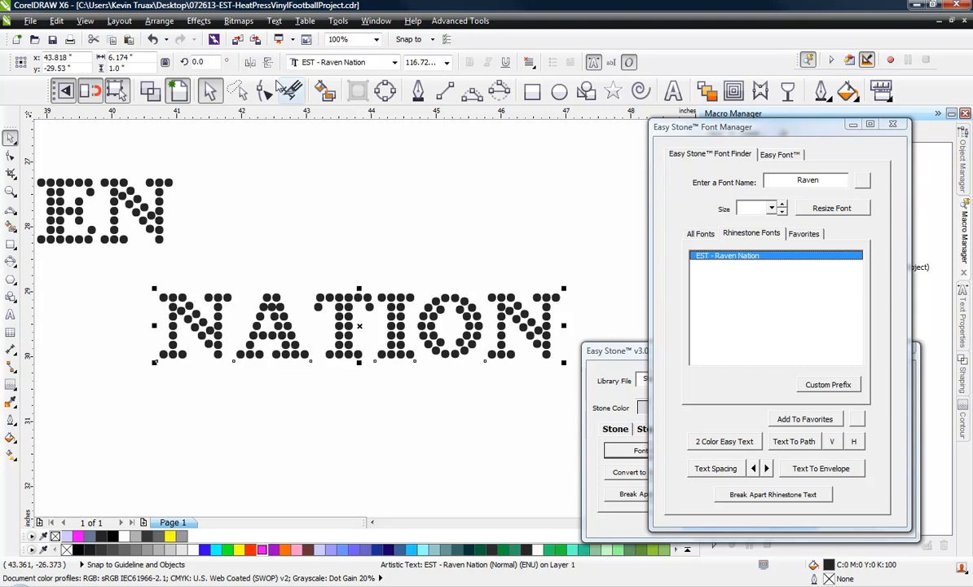
pyautogui.click(263, 90)
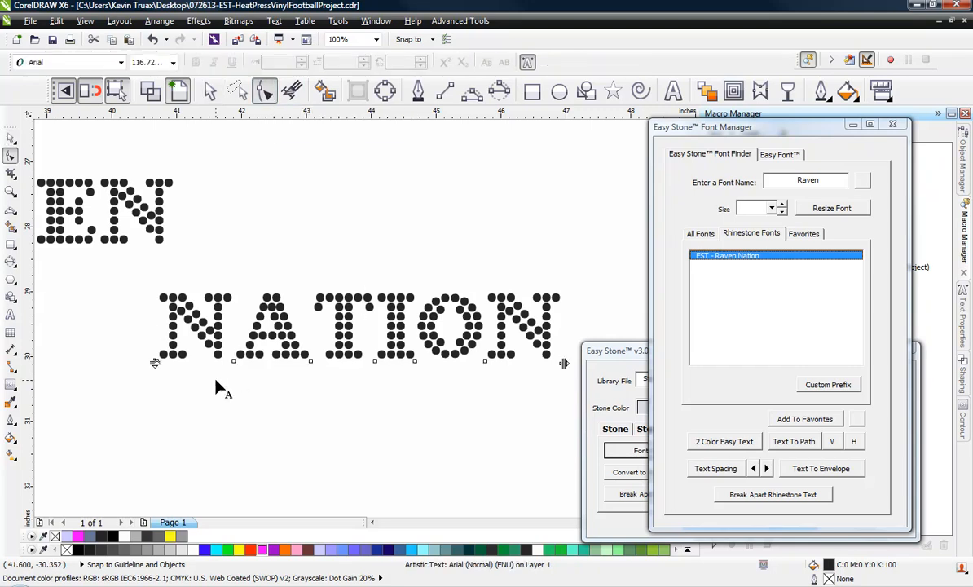
pyautogui.moveTo(218, 387); pyautogui.dragTo(515, 362)
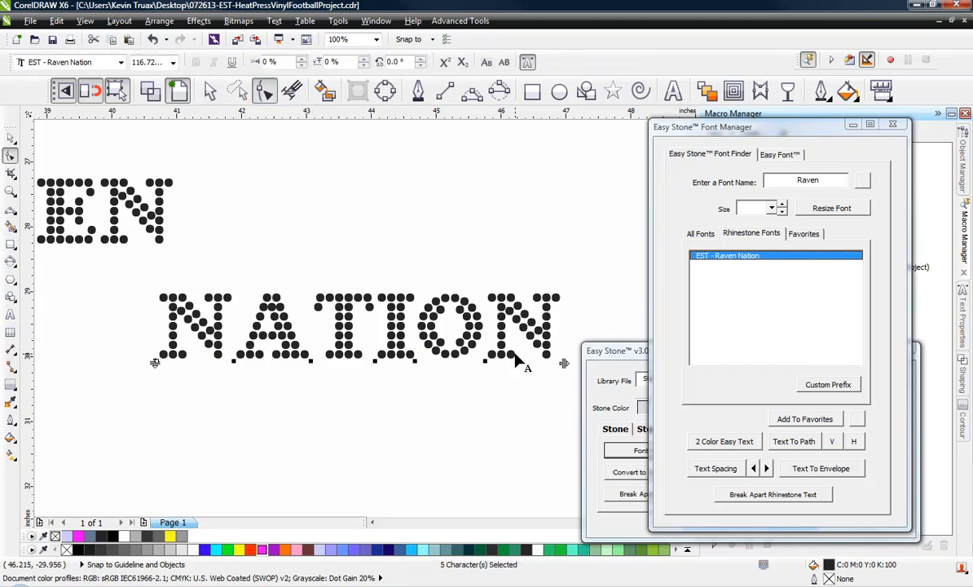
pyautogui.press('Left')
pyautogui.press('Left')
pyautogui.press('Left')
pyautogui.press('Left')
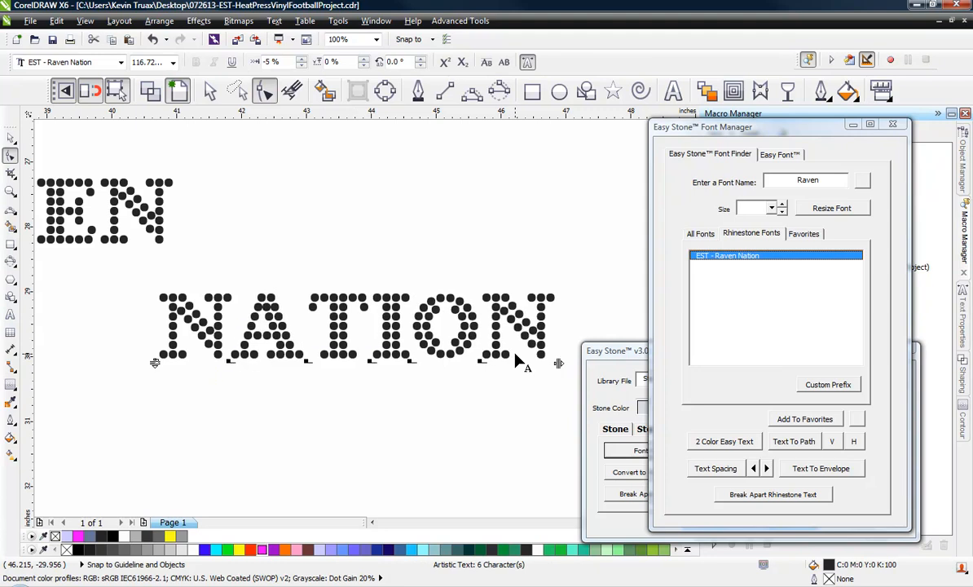
pyautogui.press('Left')
pyautogui.press('Left')
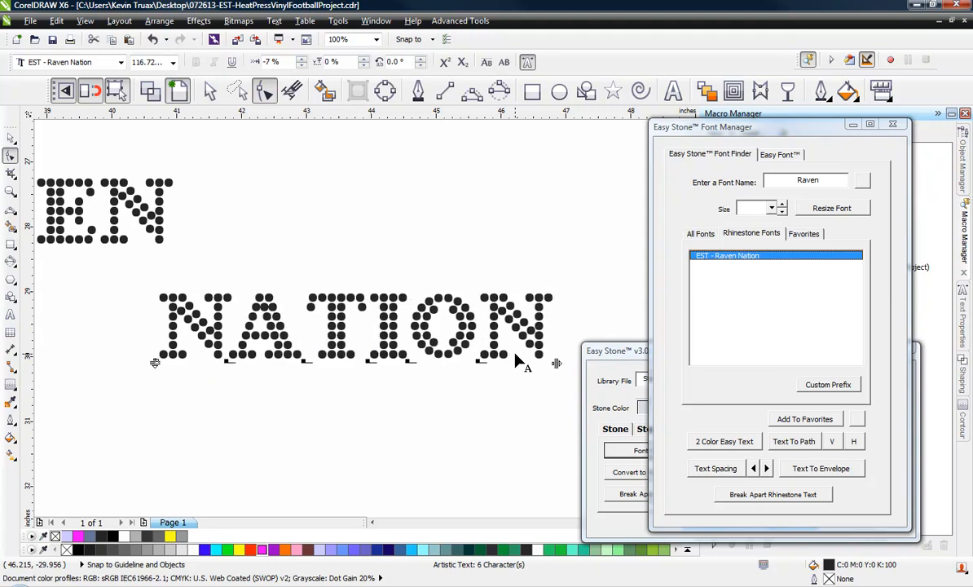
# Step: Tighten the gap between A and T in NATION by shifting T, I, O and N horizontally to -16%
pyautogui.click(393, 404)
pyautogui.moveTo(280, 395); pyautogui.dragTo(520, 343)
pyautogui.press('Left')
pyautogui.press('Left')
pyautogui.press('Left')
pyautogui.press('Left')
pyautogui.press('Left')
pyautogui.press('Left')
pyautogui.press('Left')
pyautogui.press('Left')
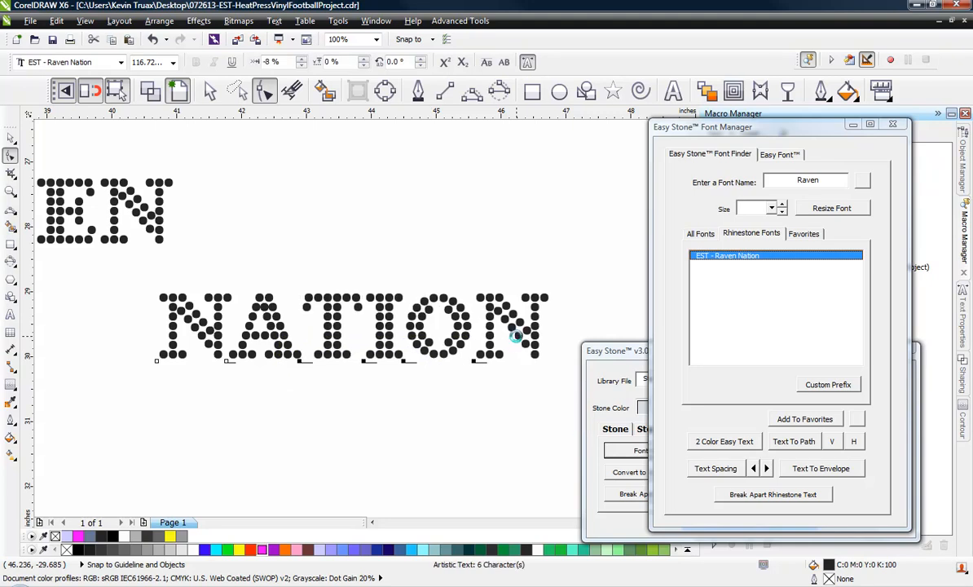
pyautogui.press('Left')
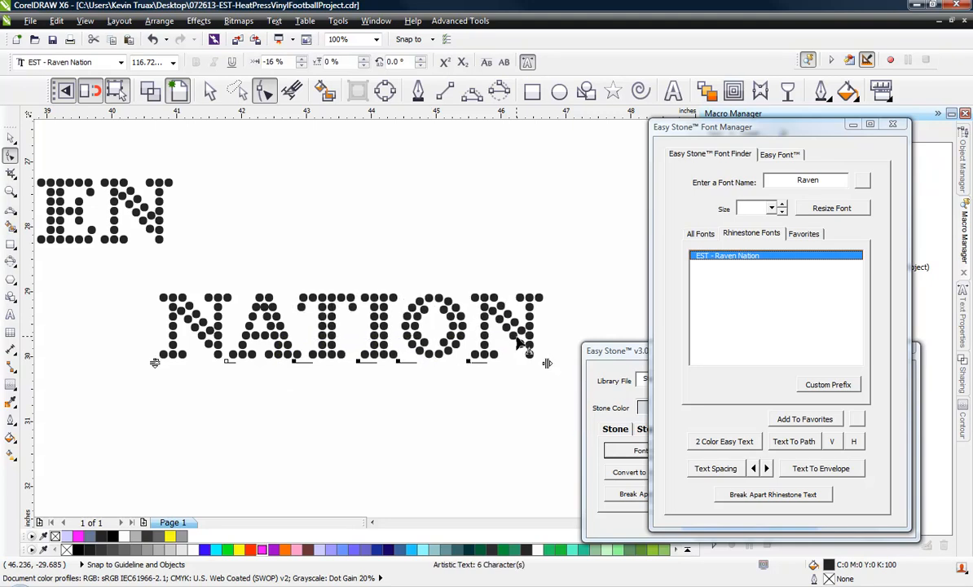
pyautogui.click(11, 137)
# Step: Fit the RAVEN text to the magenta football's outline with Text To Path
pyautogui.scroll(-2, 440, 320)
pyautogui.scroll(-2, 440, 321)
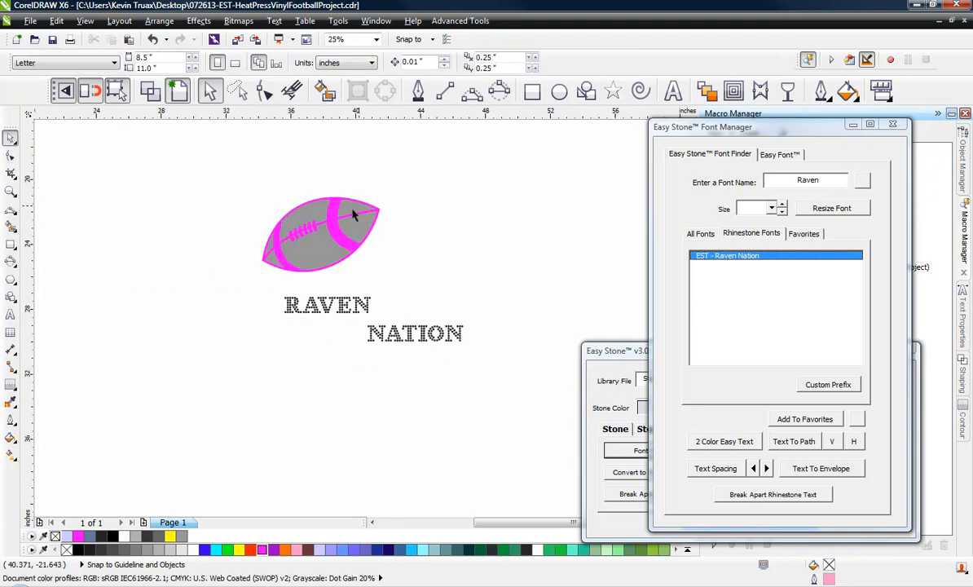
pyautogui.scroll(1, 352, 282)
pyautogui.scroll(-1, 341, 381)
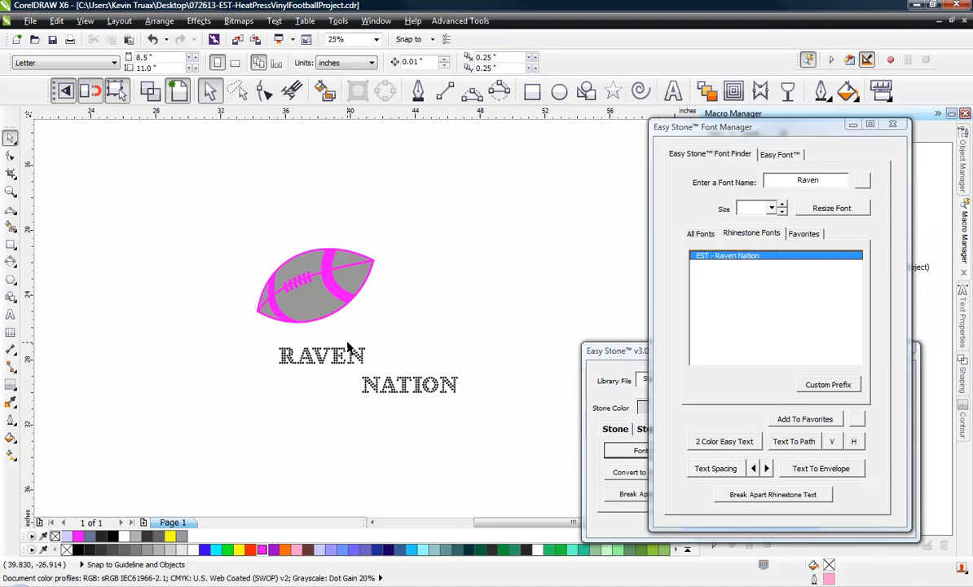
pyautogui.scroll(1, 348, 348)
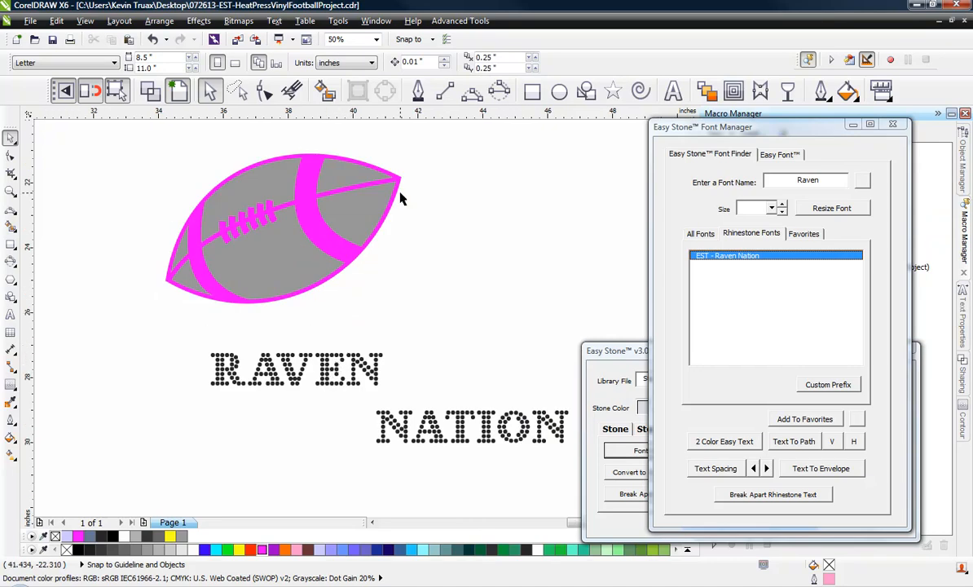
pyautogui.click(292, 375)
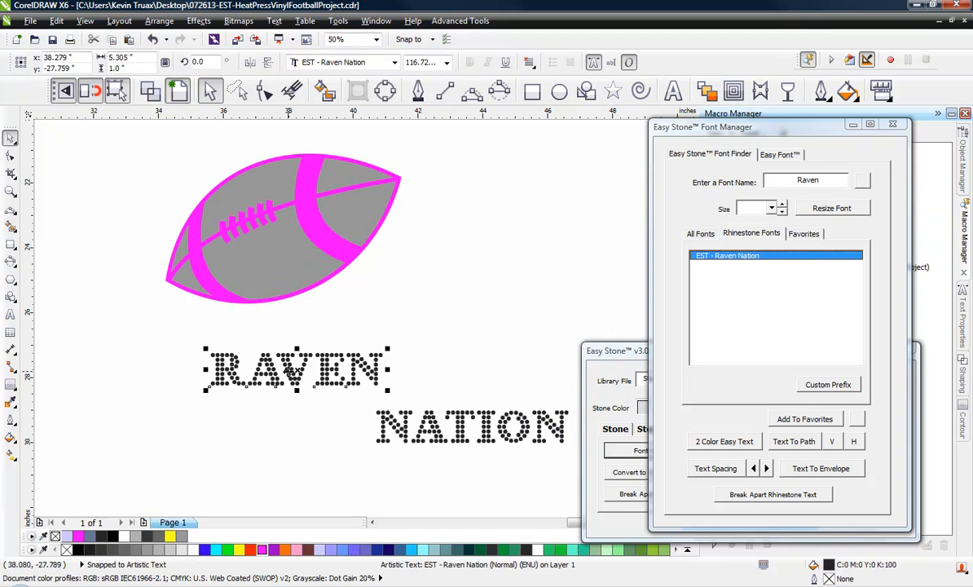
pyautogui.keyDown('shift'); pyautogui.click(354, 259); pyautogui.keyUp('shift')
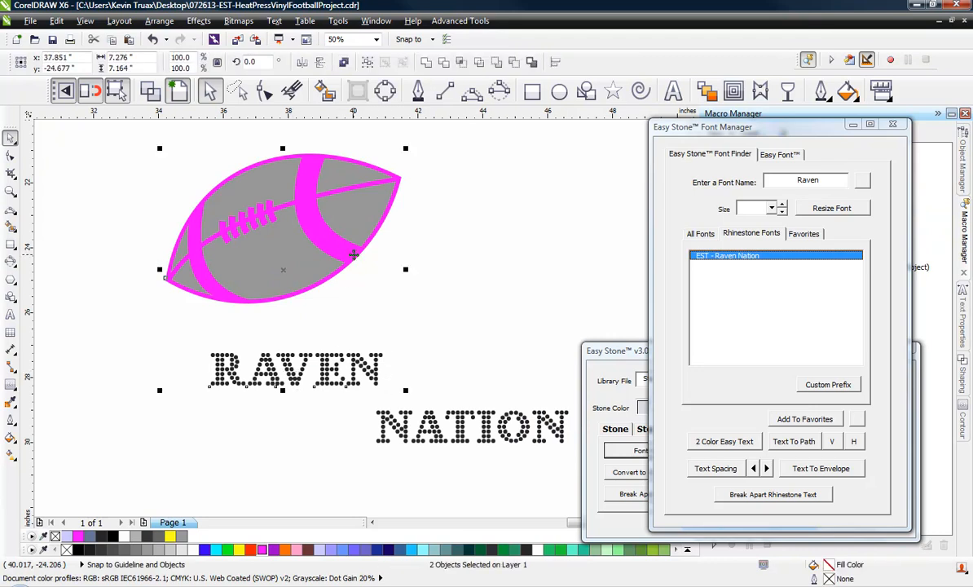
pyautogui.click(802, 444)
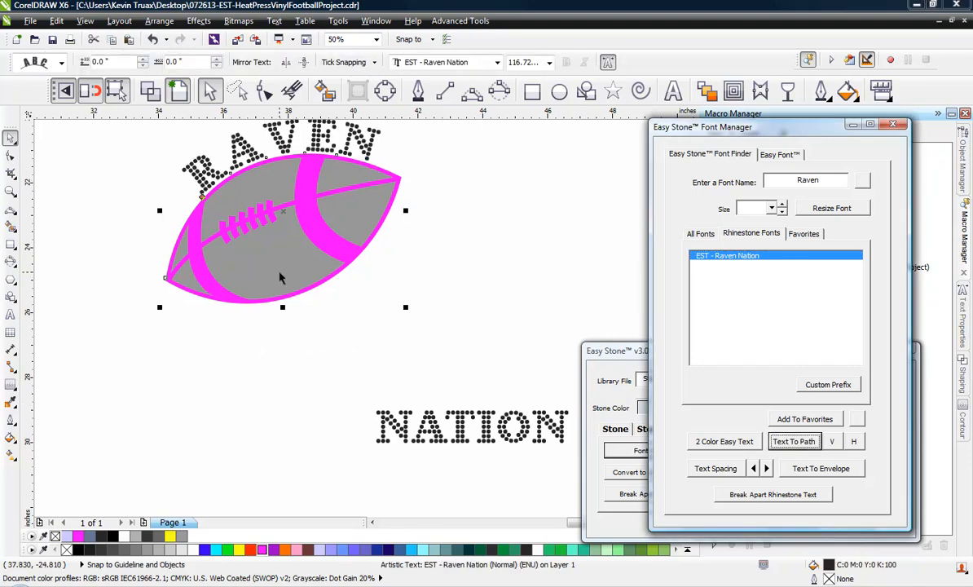
pyautogui.click(386, 278)
# Step: Slide RAVEN along the football's outline to start near its left tip, with a 0.067" distance from the path and a 16.544" offset
pyautogui.scroll(-2, 463, 294)
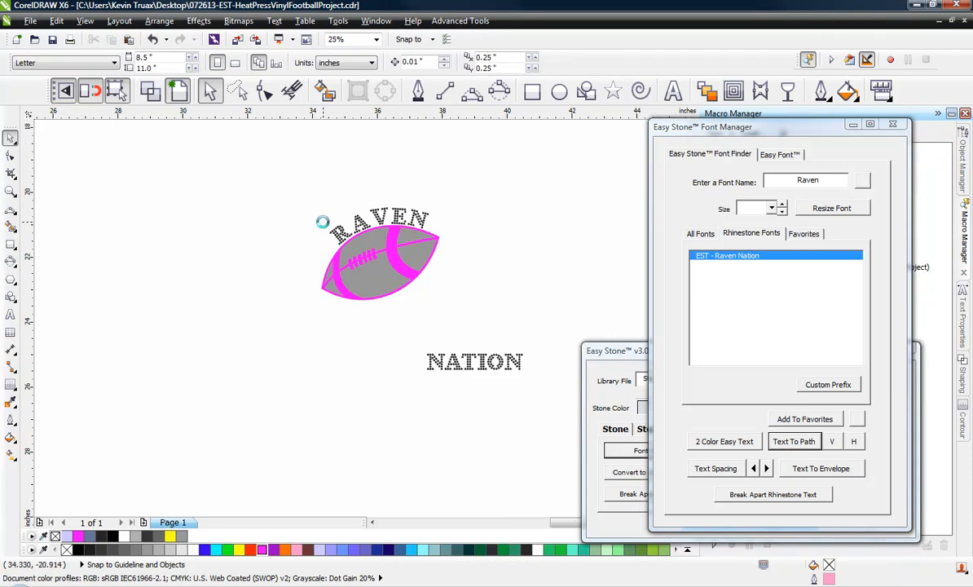
pyautogui.scroll(2, 322, 222)
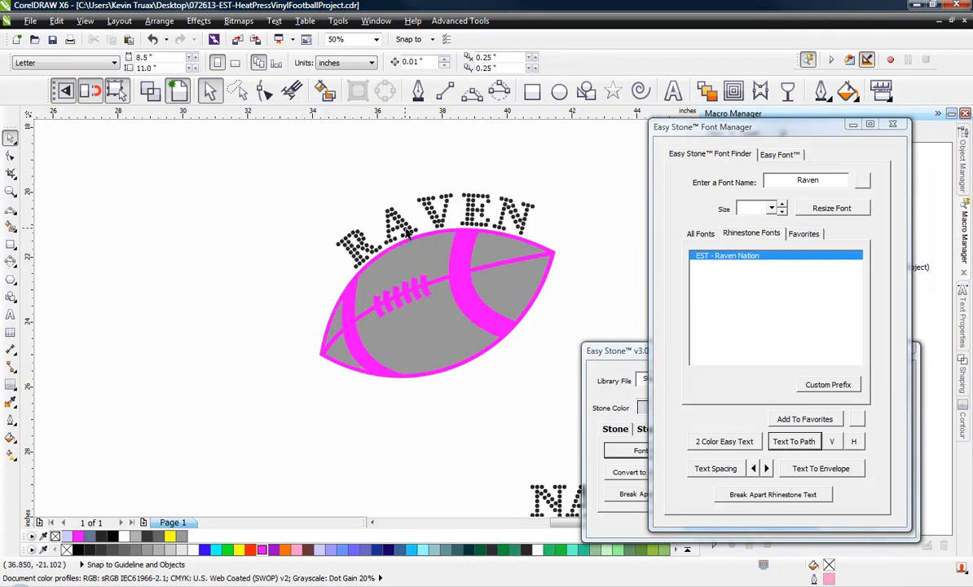
pyautogui.click(406, 233)
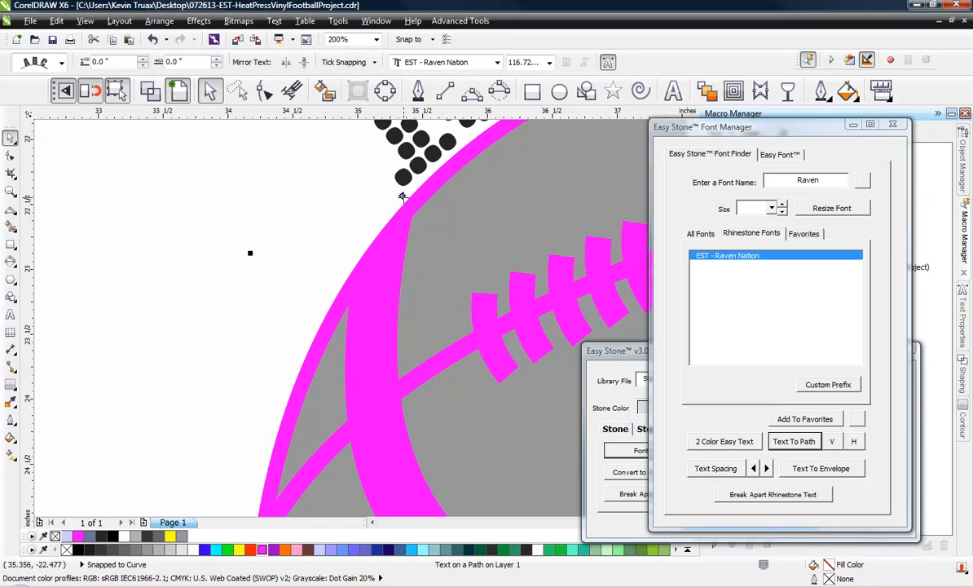
pyautogui.scroll(-2, 306, 222)
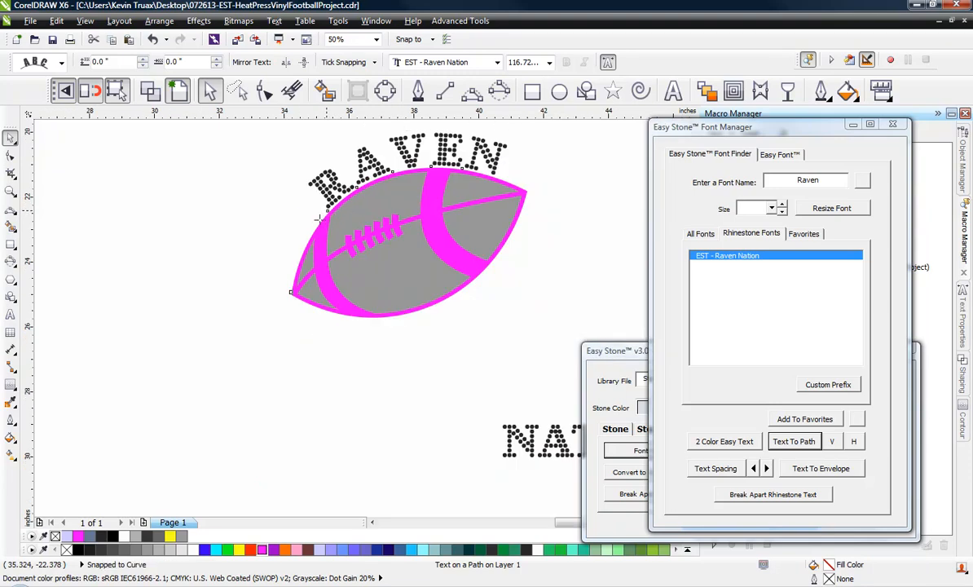
pyautogui.moveTo(308, 195); pyautogui.dragTo(280, 303)
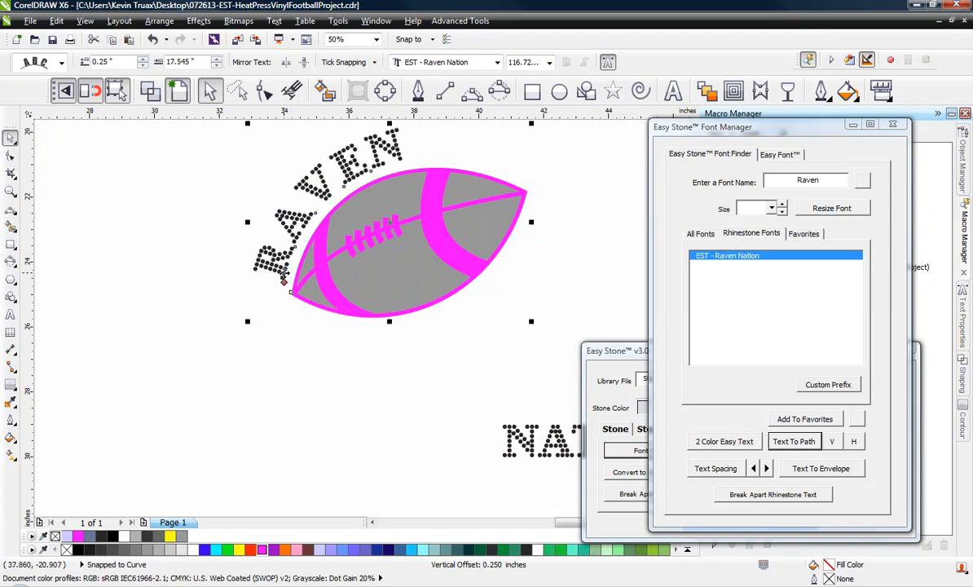
pyautogui.scroll(3, 280, 303)
pyautogui.moveTo(286, 352); pyautogui.dragTo(332, 364)
pyautogui.scroll(-3, 318, 362)
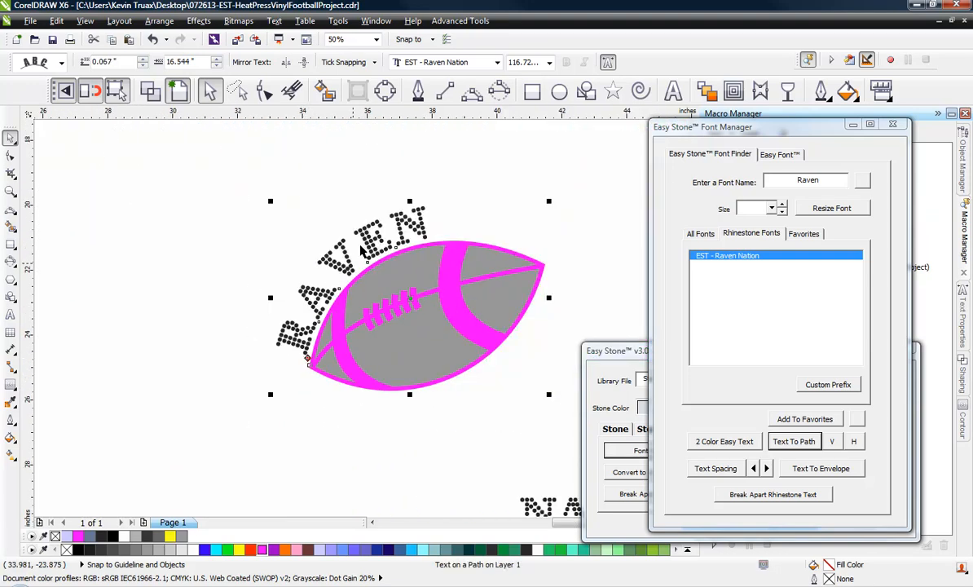
# Step: Move the letters V, E and N of the curved RAVEN text closer to A along the path with the Shape tool
pyautogui.scroll(1, 361, 251)
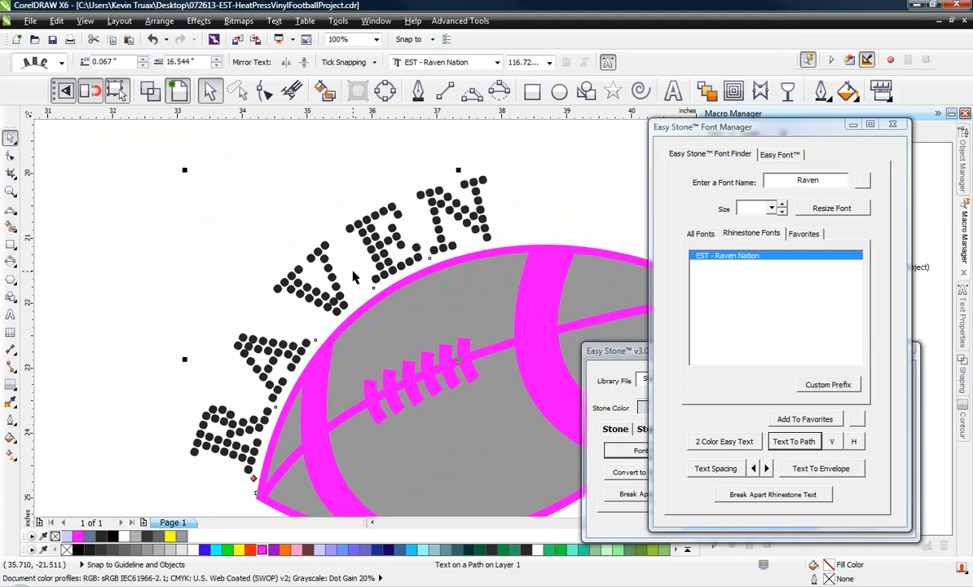
pyautogui.click(263, 91)
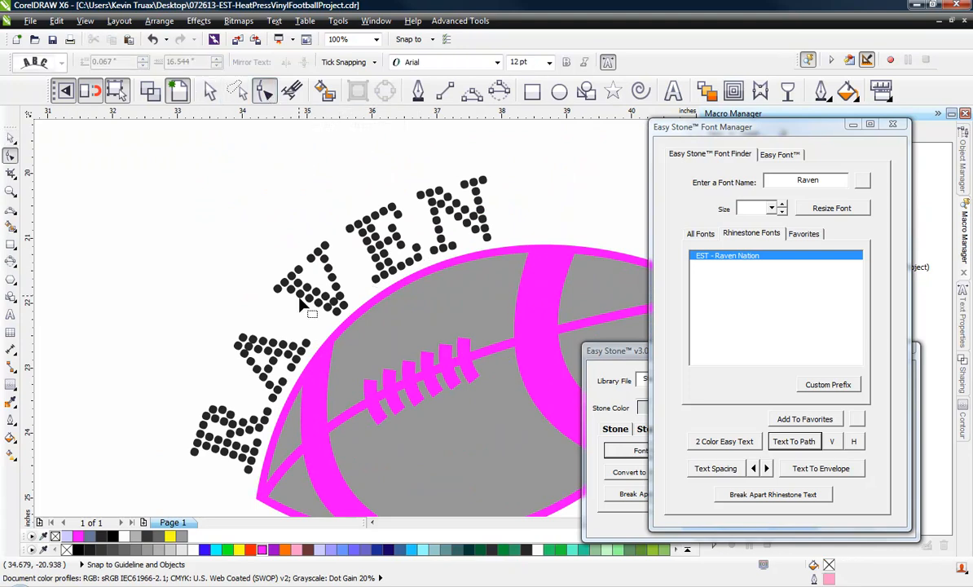
pyautogui.click(303, 284)
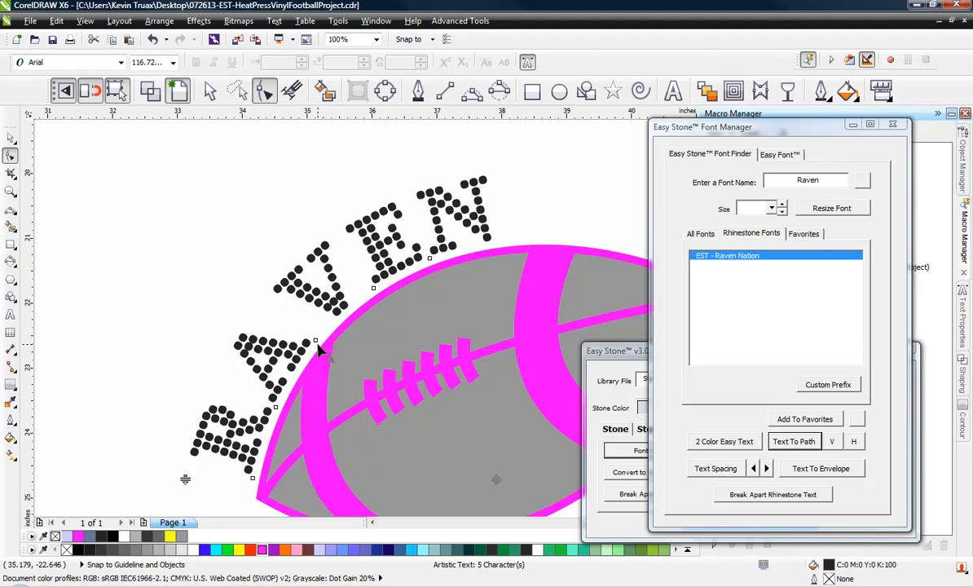
pyautogui.moveTo(490, 199); pyautogui.dragTo(310, 365)
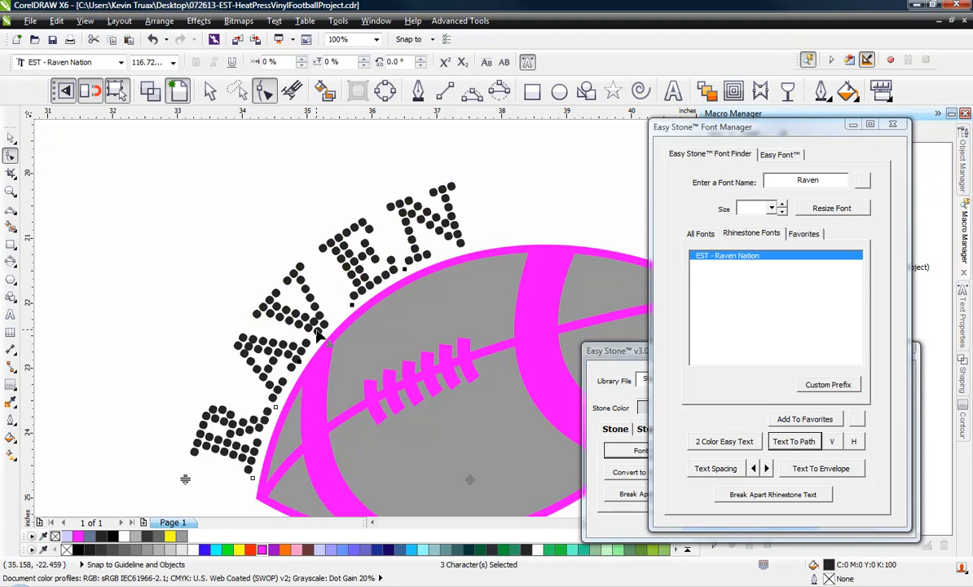
# Step: Move the letters E and N of the curved RAVEN text closer to V along the football's outline
pyautogui.scroll(1, 320, 319)
pyautogui.click(384, 282)
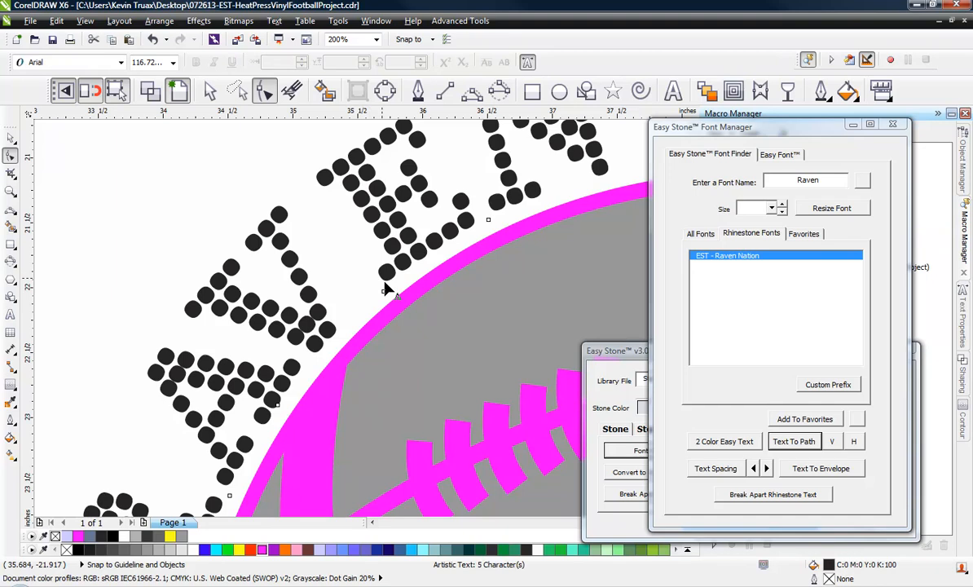
pyautogui.moveTo(342, 223); pyautogui.dragTo(511, 300)
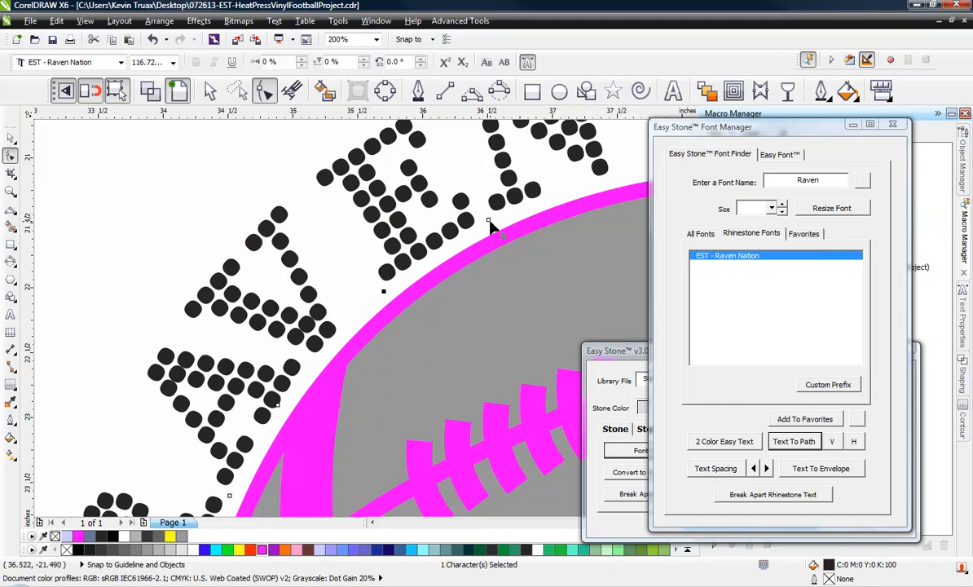
pyautogui.keyDown('shift'); pyautogui.click(384, 291); pyautogui.keyUp('shift')
pyautogui.moveTo(384, 291); pyautogui.dragTo(377, 305)
pyautogui.scroll(-1, 344, 265)
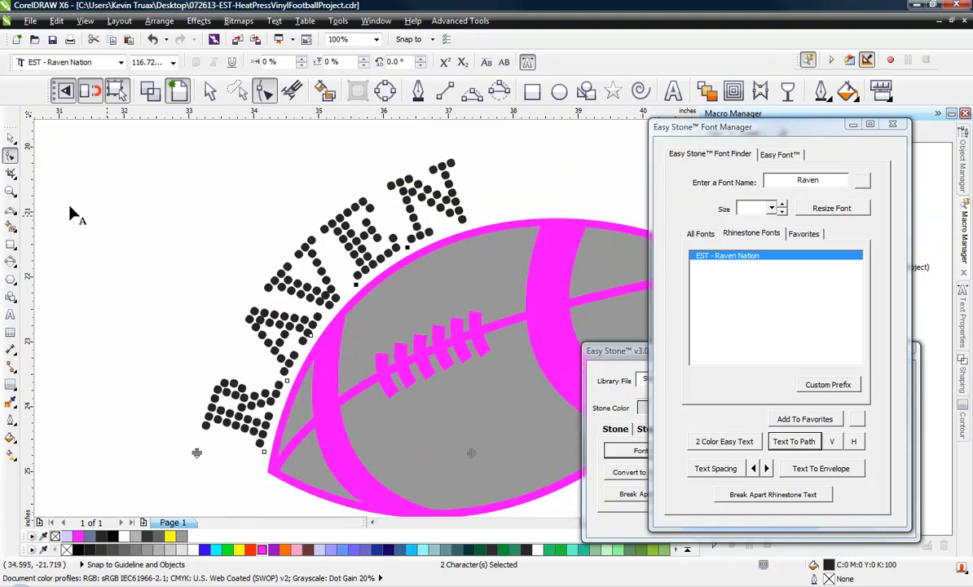
# Step: Fit the NATION text to the magenta football's outline with Text To Path
pyautogui.click(11, 137)
pyautogui.click(145, 184)
pyautogui.scroll(-2, 201, 207)
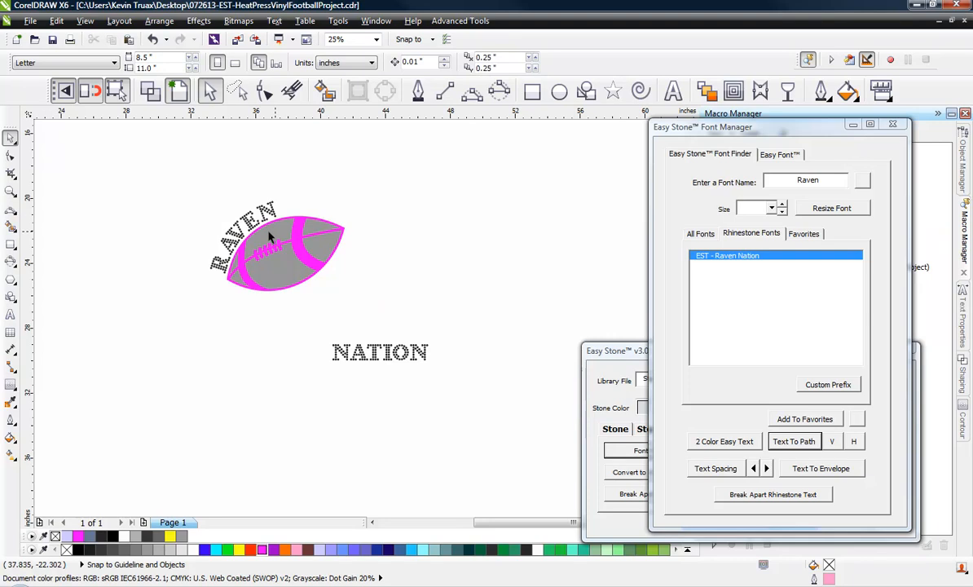
pyautogui.scroll(1, 267, 235)
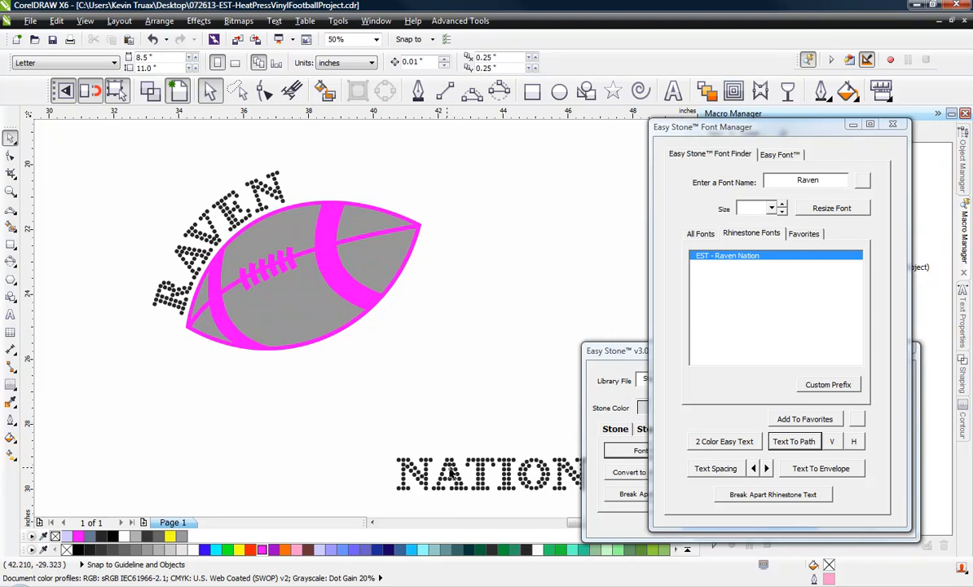
pyautogui.click(455, 474)
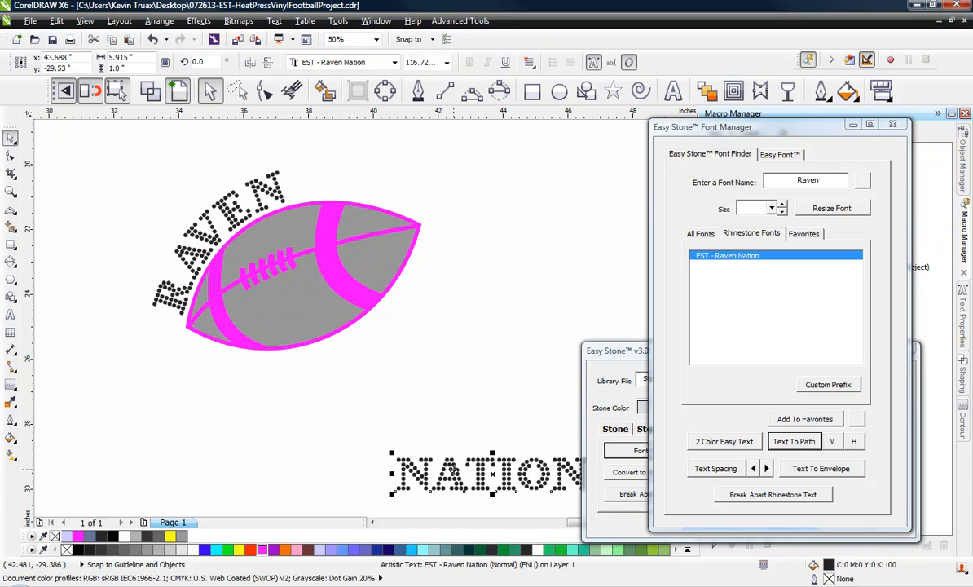
pyautogui.keyDown('shift'); pyautogui.click(378, 306); pyautogui.keyUp('shift')
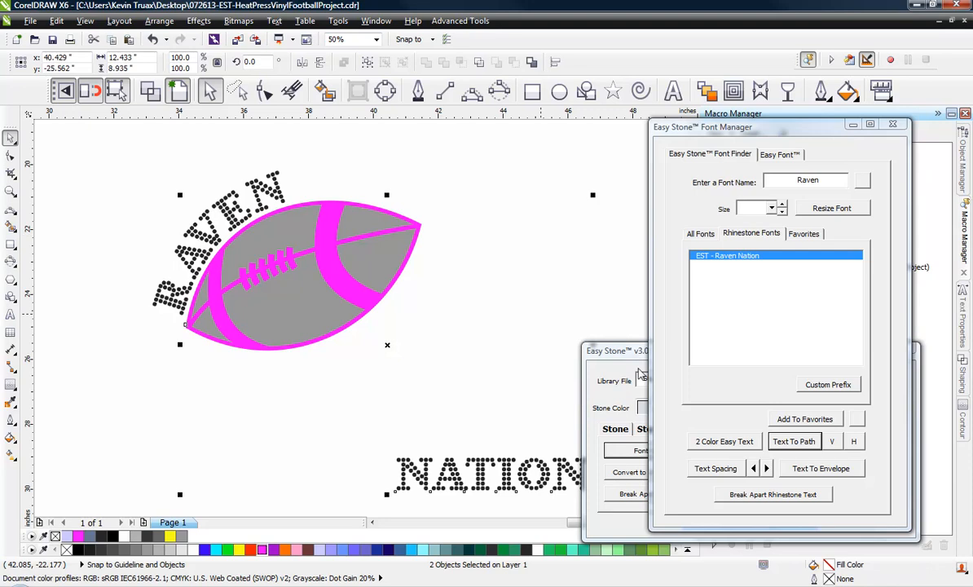
pyautogui.click(785, 441)
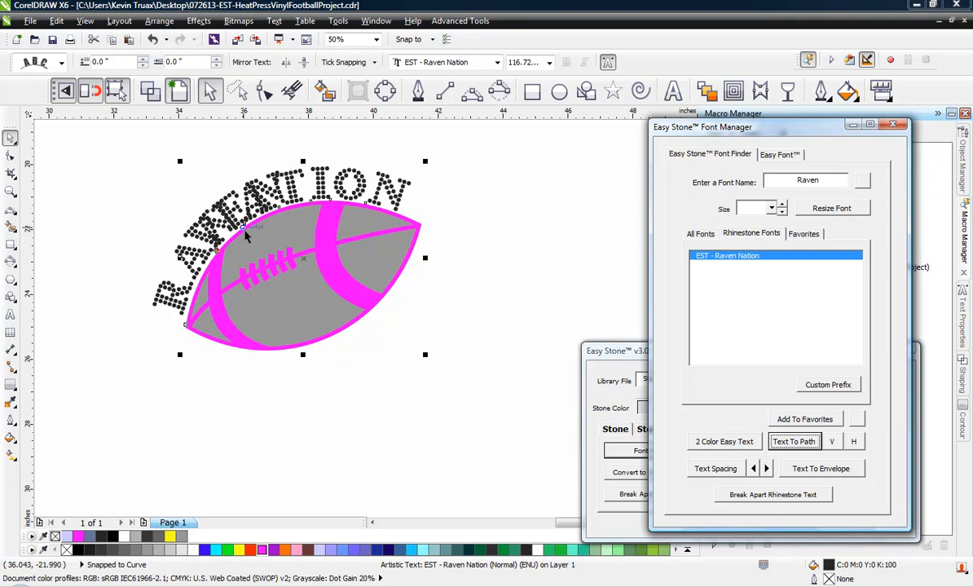
# Step: Slide NATION along the football's outline to its lower-right side, with a 0.125" distance from the path and an 8.455" offset
pyautogui.click(257, 7)
pyautogui.scroll(1, 198, 327)
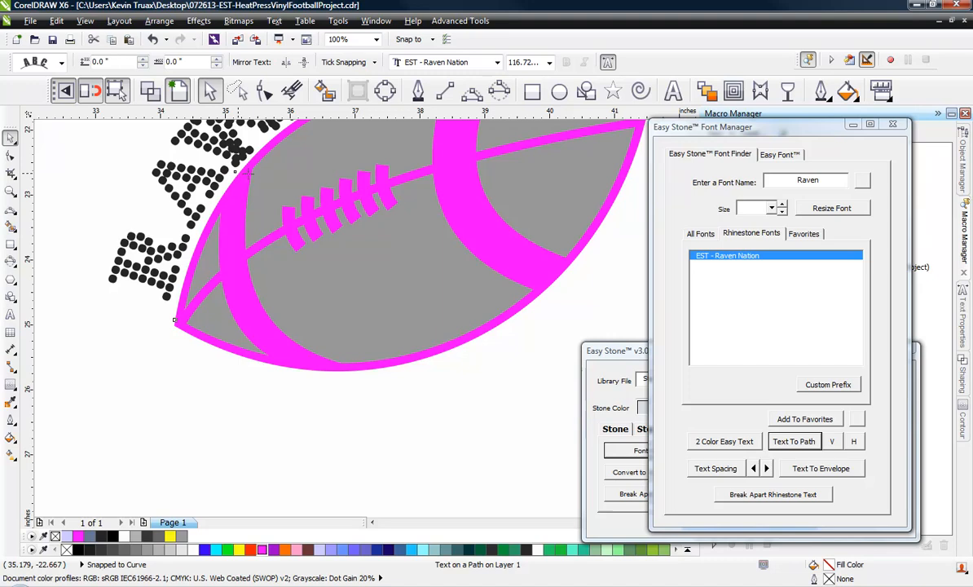
pyautogui.moveTo(236, 171); pyautogui.dragTo(629, 202)
pyautogui.scroll(-2, 150, 381)
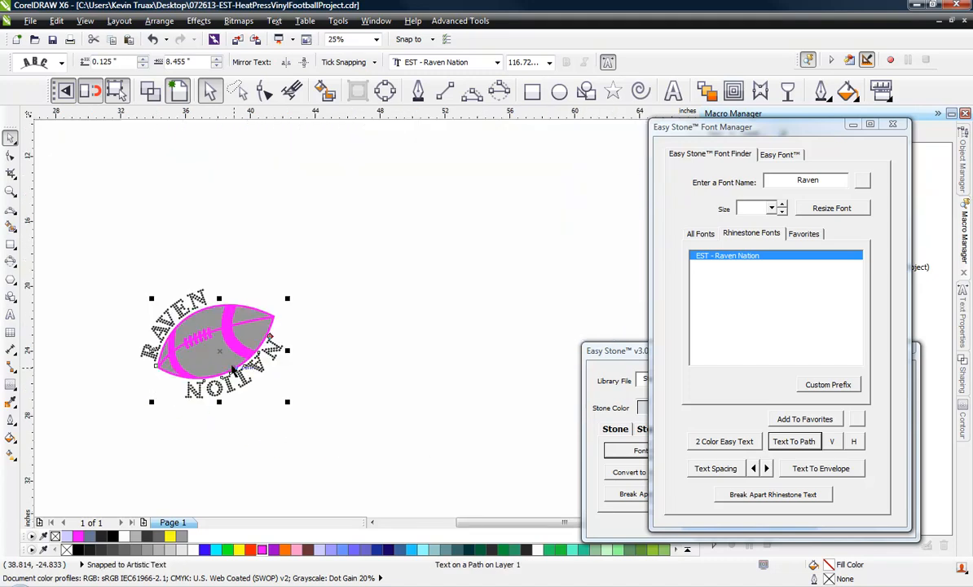
pyautogui.scroll(2, 231, 368)
pyautogui.scroll(-1, 420, 253)
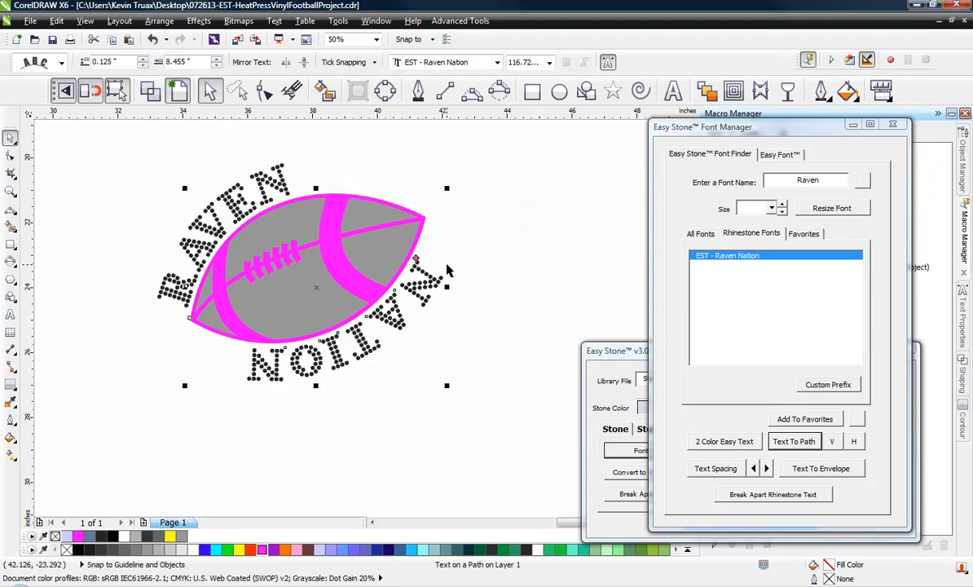
# Step: Mirror the NATION text on the path both vertically and horizontally so it reads upright along the football's lower edge
pyautogui.scroll(1, 368, 326)
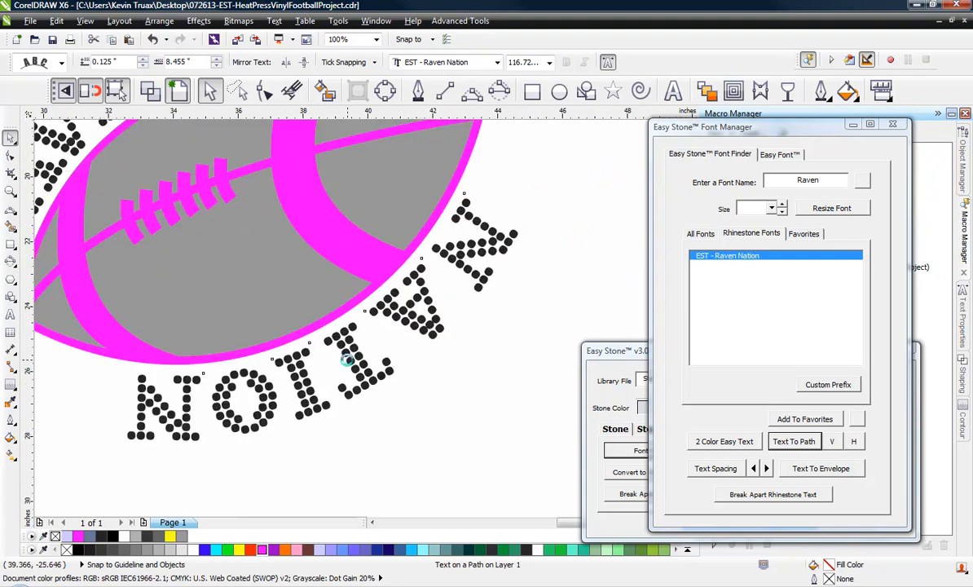
pyautogui.scroll(-1, 326, 337)
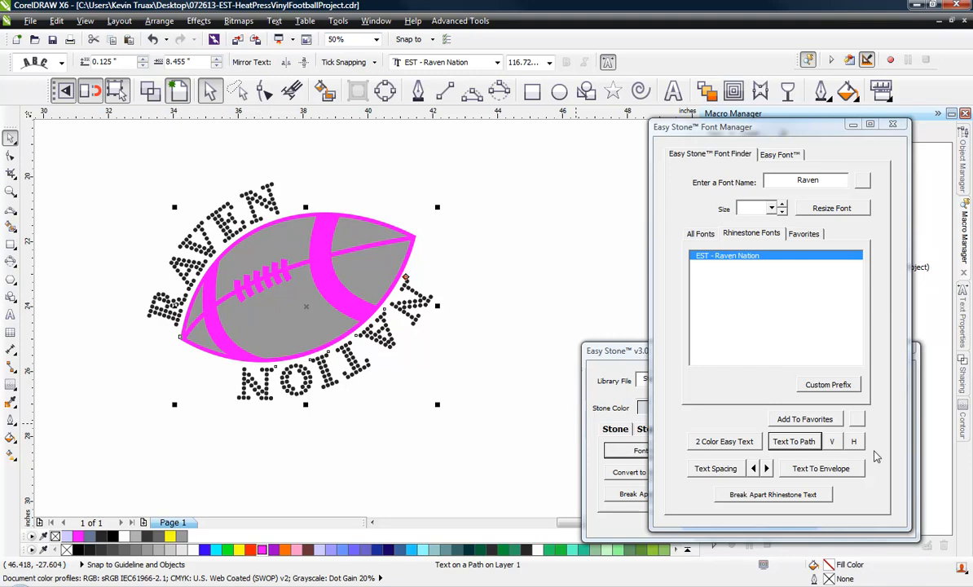
pyautogui.click(832, 443)
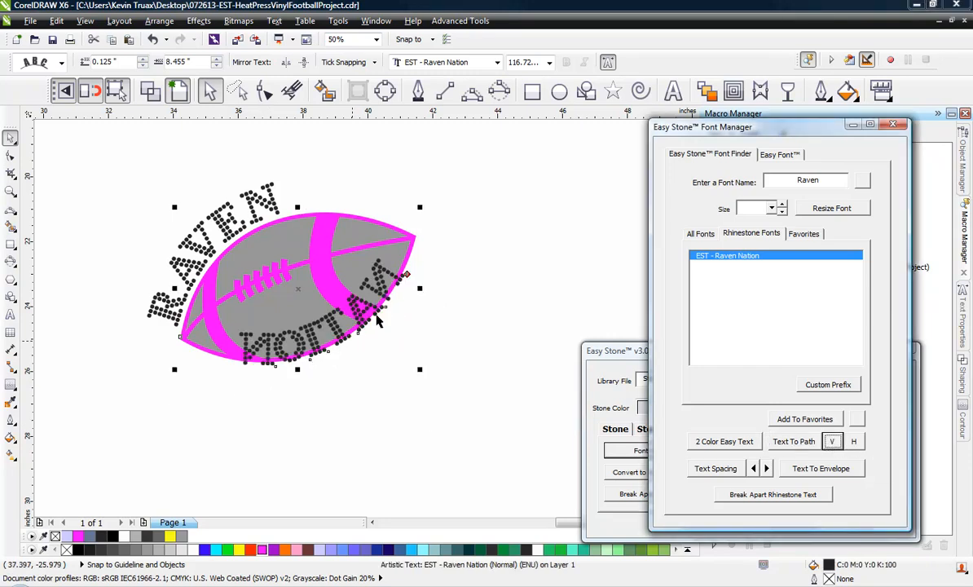
pyautogui.click(854, 441)
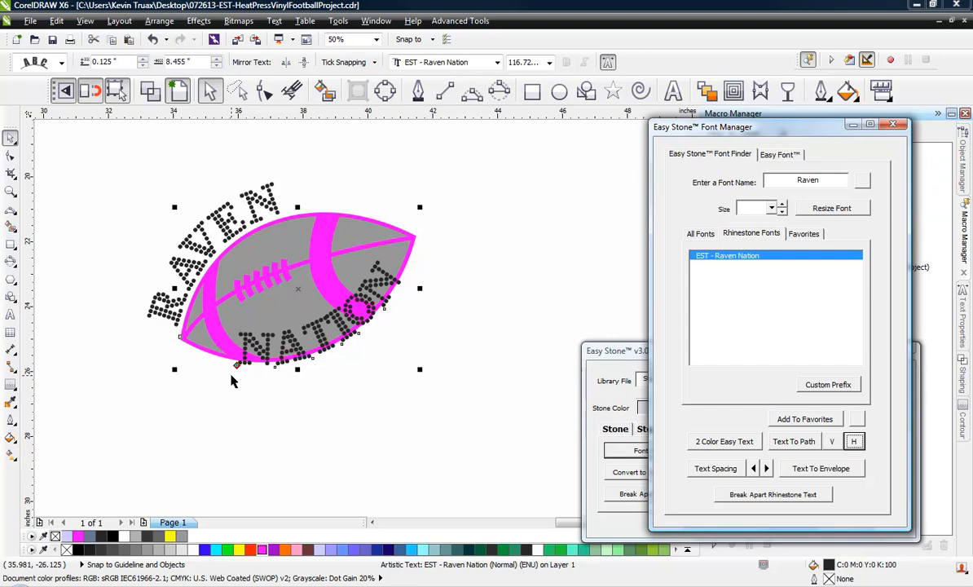
# Step: Move the mirrored NATION outside the football's lower-right outline, with a 1.18" distance from the path and a 9.545" offset
pyautogui.moveTo(248, 370); pyautogui.dragTo(326, 397)
pyautogui.scroll(2, 326, 397)
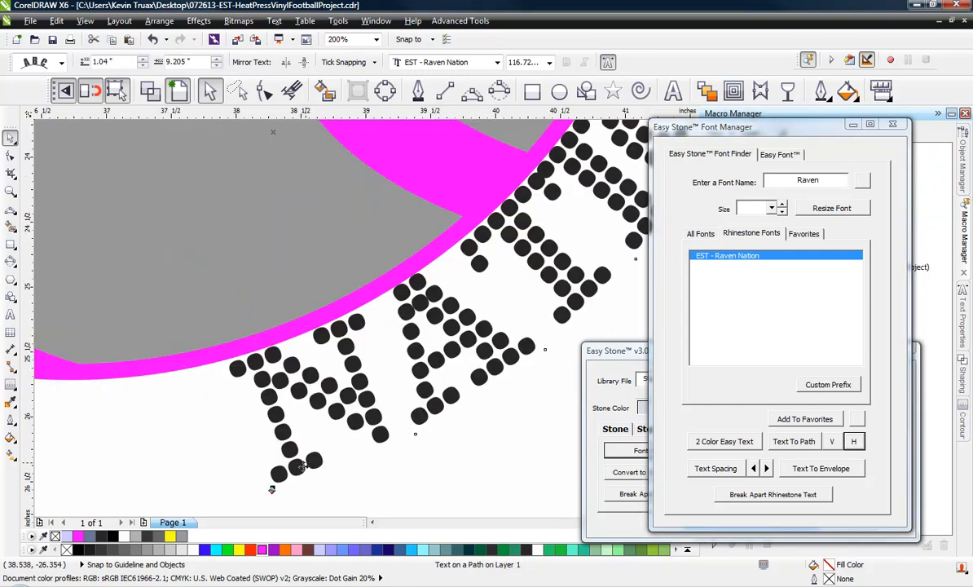
pyautogui.moveTo(272, 495); pyautogui.dragTo(278, 461)
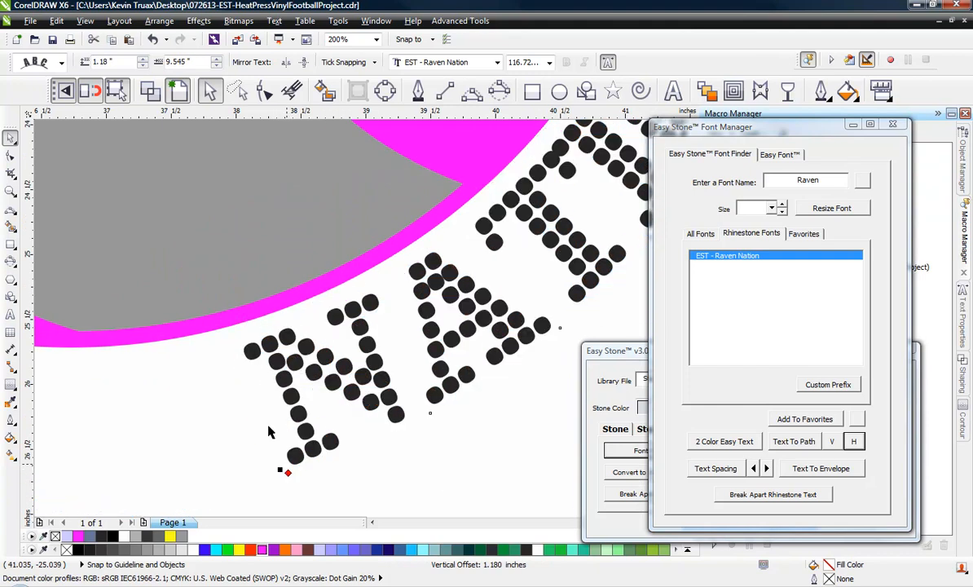
pyautogui.scroll(-1, 238, 386)
pyautogui.scroll(-1, 267, 393)
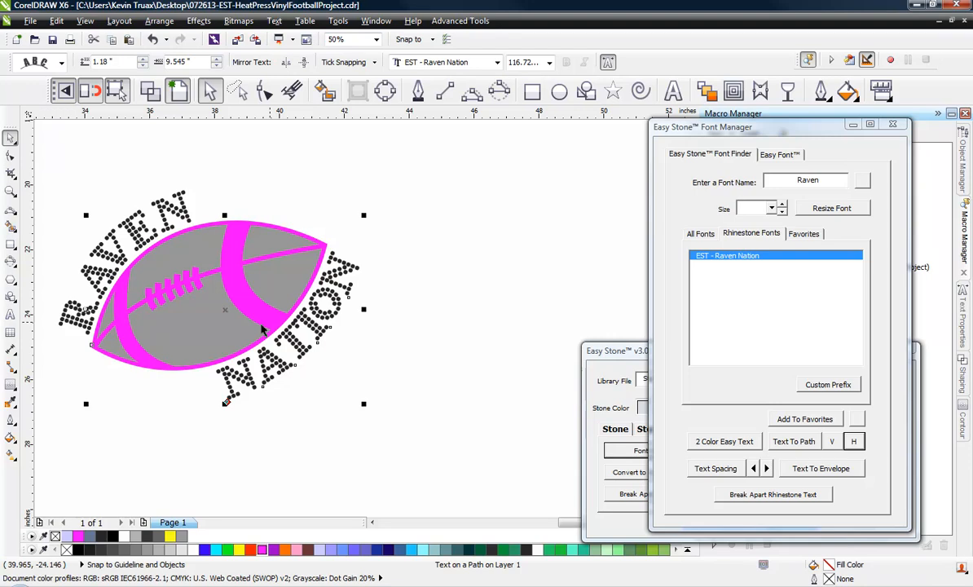
pyautogui.scroll(1, 262, 390)
pyautogui.scroll(-1, 262, 391)
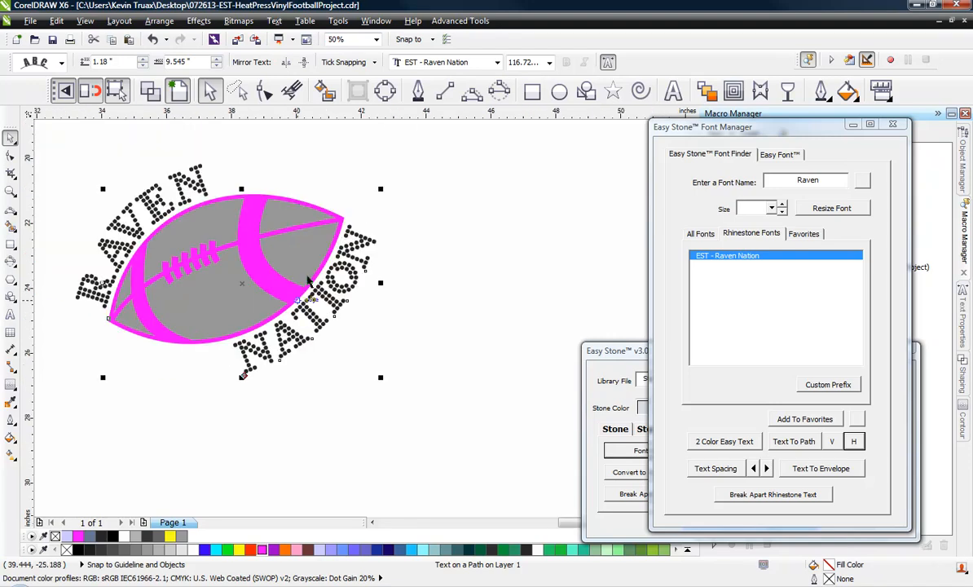
# Step: Fine-tune NATION's placement on the path to a 1.203" distance and a 9.699" offset
pyautogui.scroll(2, 178, 380)
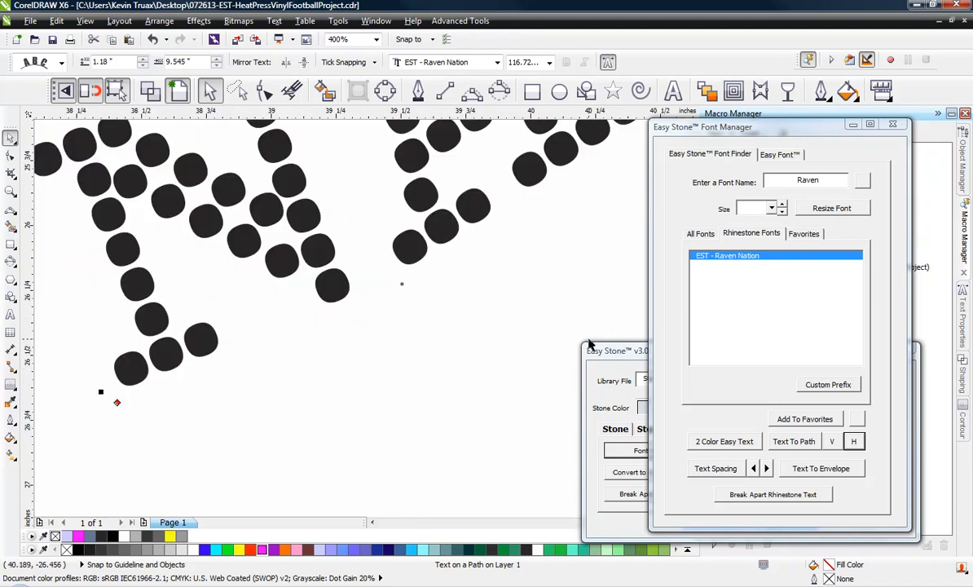
pyautogui.scroll(-1, 483, 356)
pyautogui.scroll(2, 439, 349)
pyautogui.scroll(1, 432, 351)
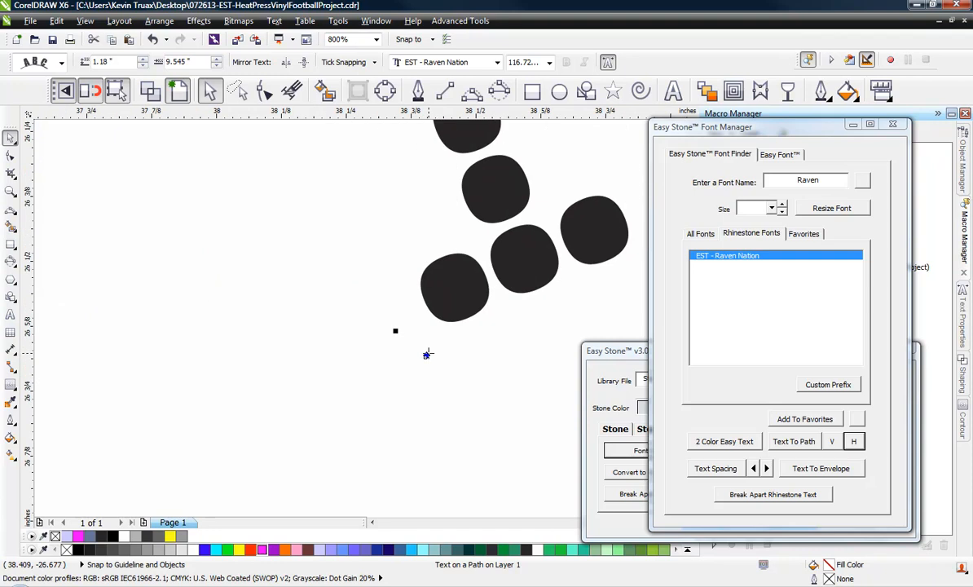
pyautogui.moveTo(427, 354); pyautogui.dragTo(386, 380)
pyautogui.scroll(-2, 319, 342)
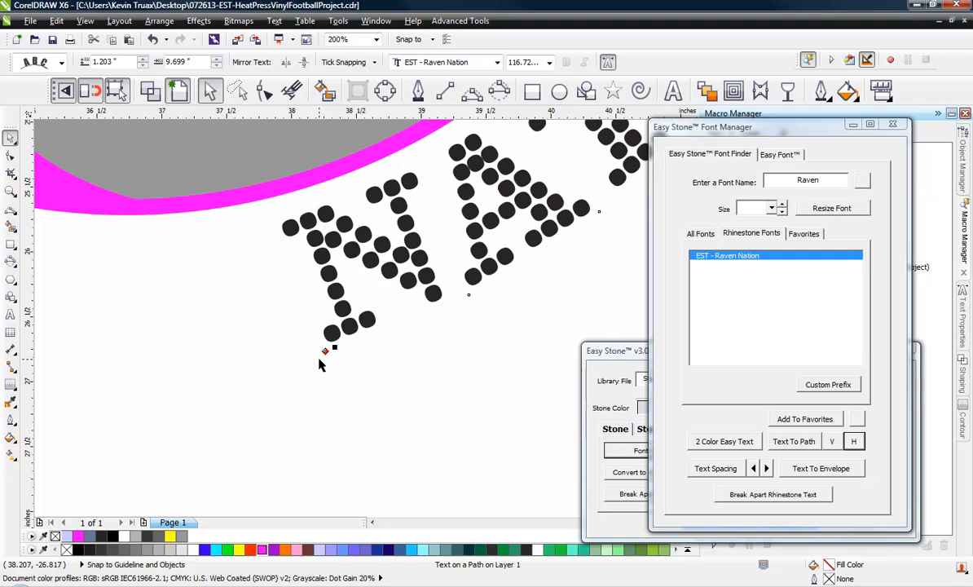
# Step: Examine the letter spacing of NATION and its gap to the football's lower-right outline
pyautogui.scroll(-2, 318, 364)
pyautogui.scroll(2, 417, 217)
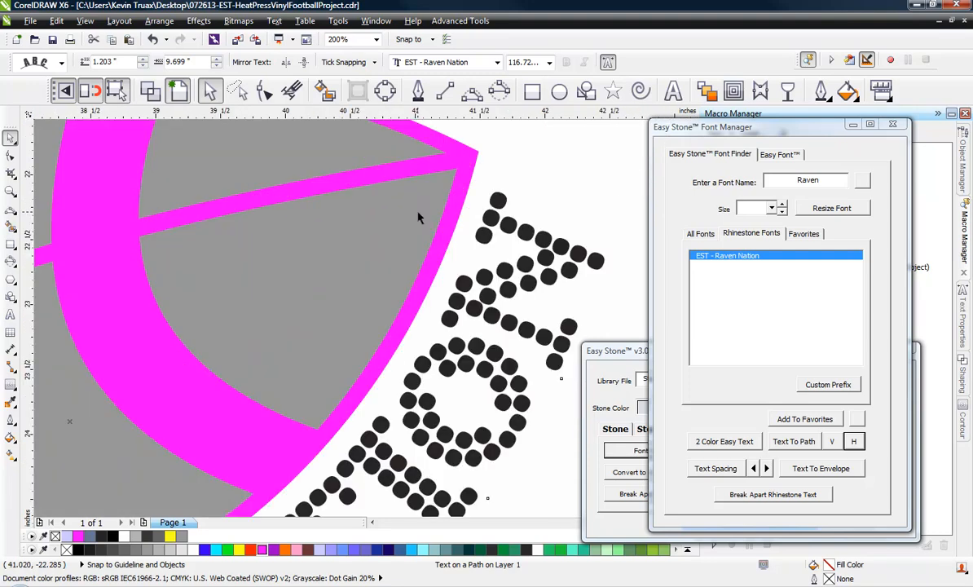
pyautogui.scroll(-1, 417, 217)
pyautogui.scroll(1, 300, 445)
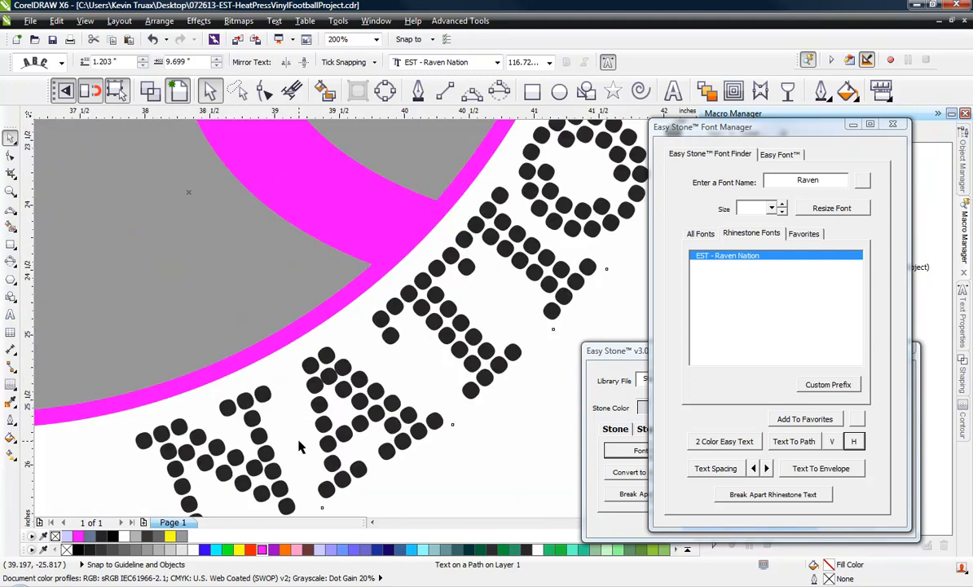
pyautogui.scroll(-1, 346, 355)
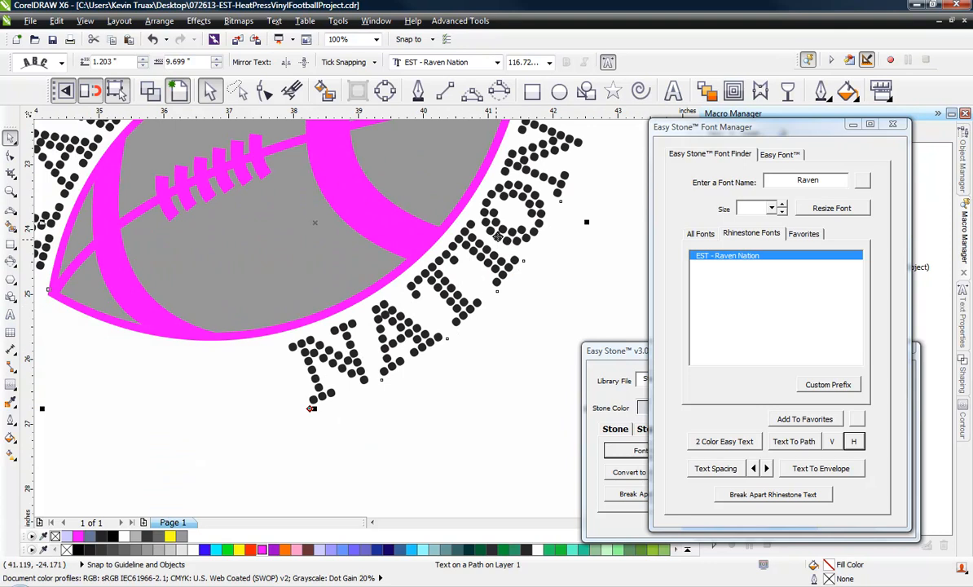
pyautogui.scroll(-2, 429, 324)
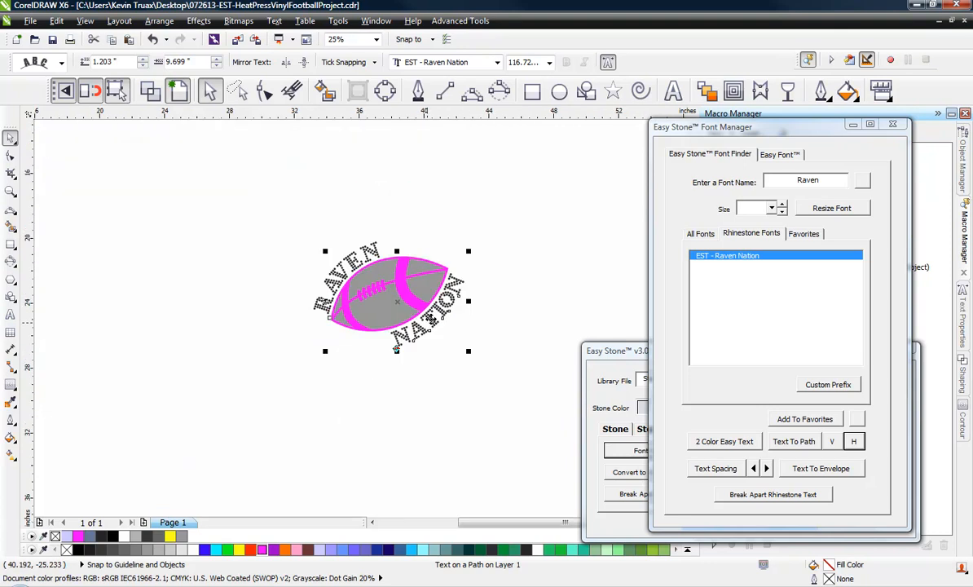
pyautogui.scroll(2, 435, 320)
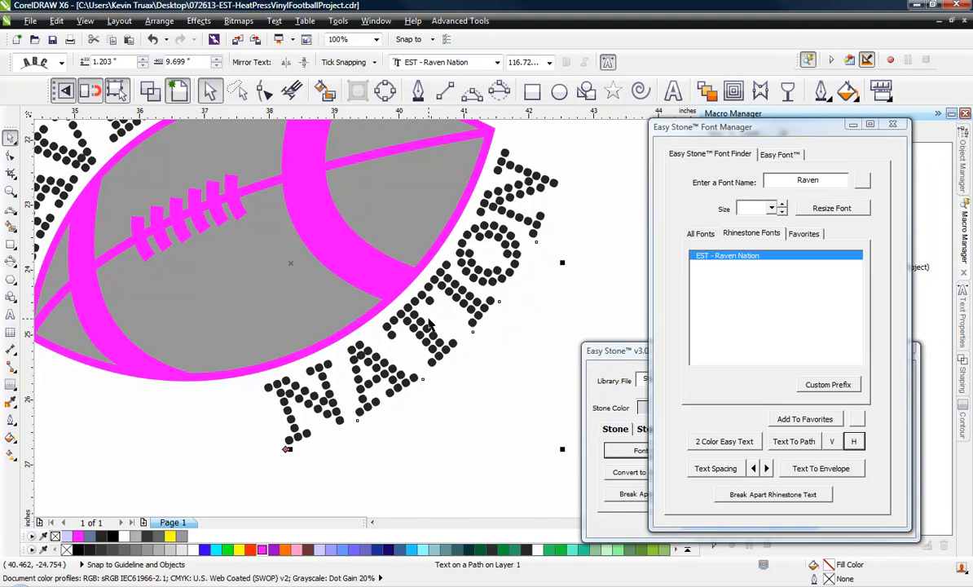
# Step: Shift the letters N, A and T of the curved NATION text slightly away from I along the path with the Shape tool
pyautogui.click(262, 90)
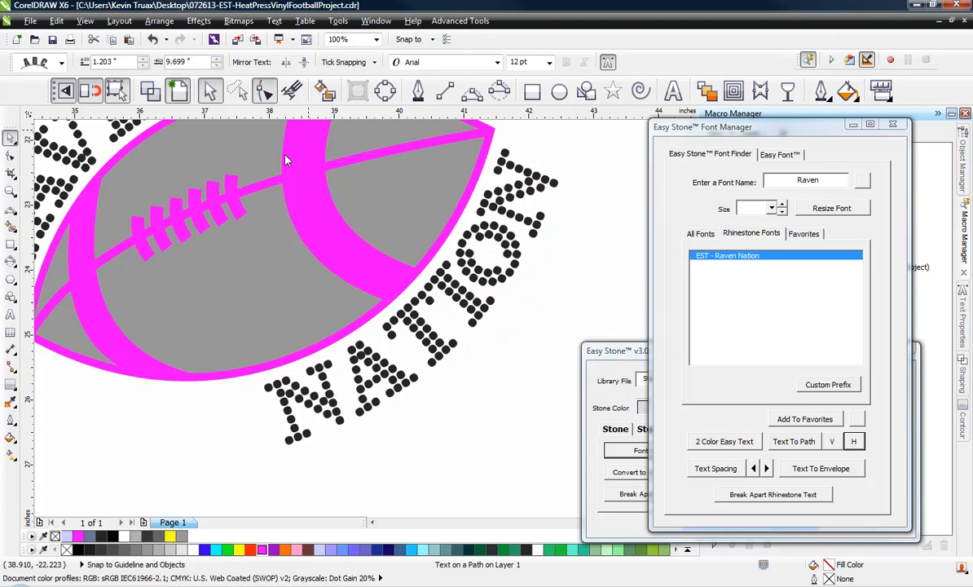
pyautogui.click(433, 350)
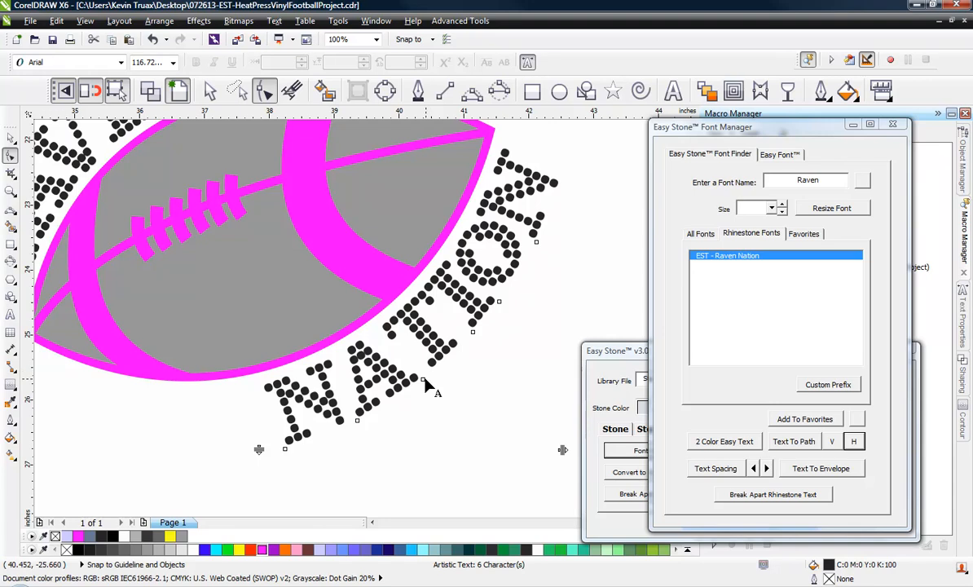
pyautogui.click(423, 381)
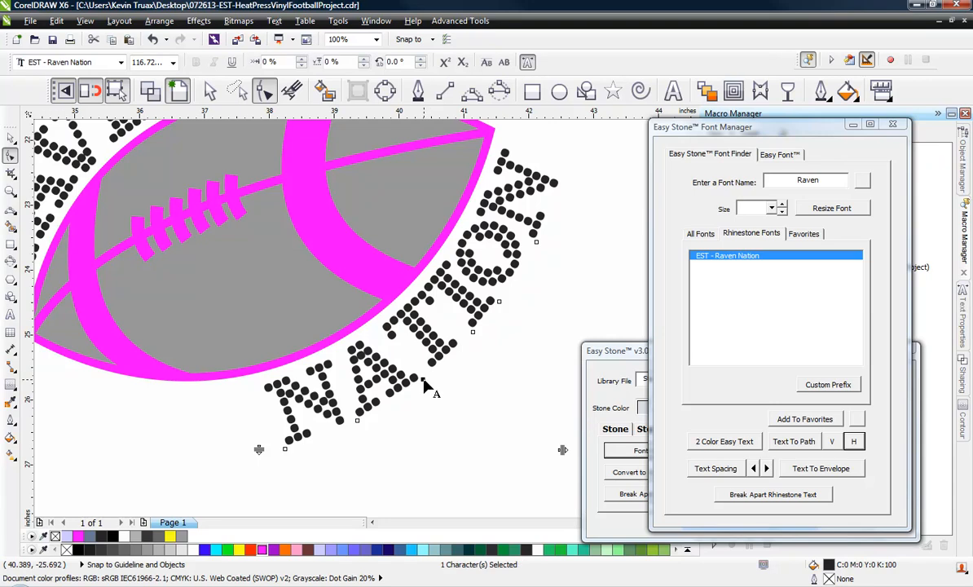
pyautogui.keyDown('shift'); pyautogui.click(357, 420); pyautogui.keyUp('shift')
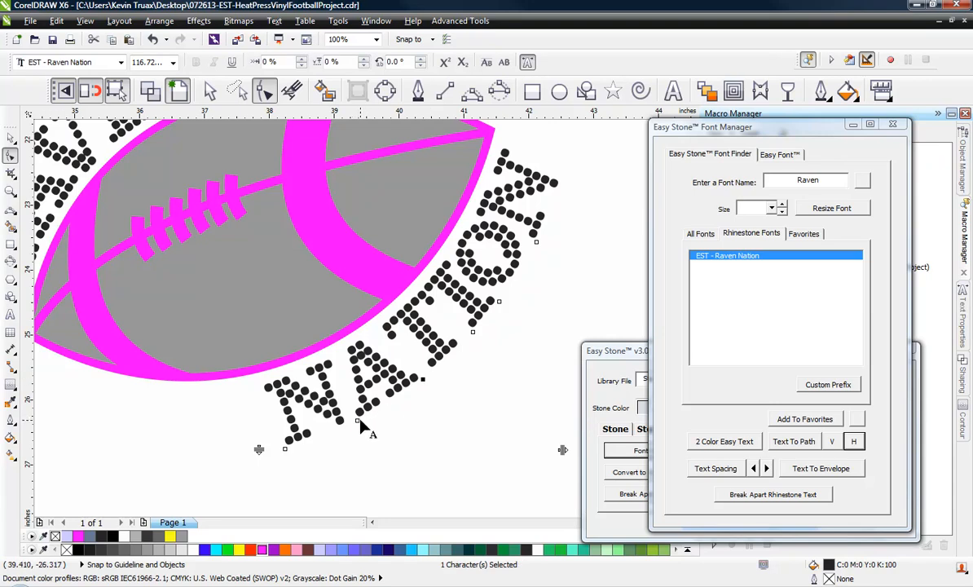
pyautogui.keyDown('shift'); pyautogui.click(285, 449); pyautogui.keyUp('shift')
pyautogui.moveTo(423, 380); pyautogui.dragTo(420, 383)
pyautogui.scroll(1, 400, 358)
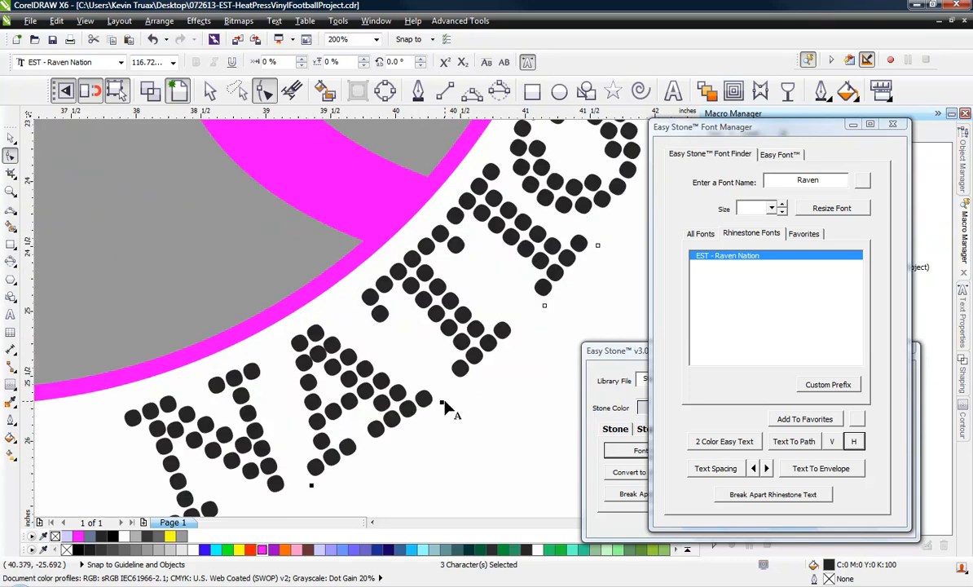
pyautogui.moveTo(442, 406); pyautogui.dragTo(438, 406)
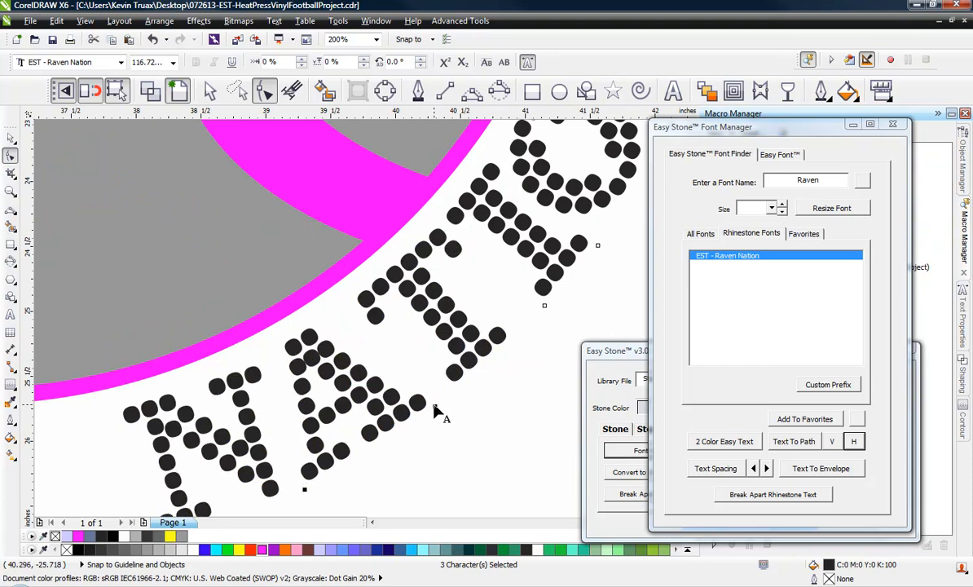
pyautogui.moveTo(436, 408); pyautogui.dragTo(433, 408)
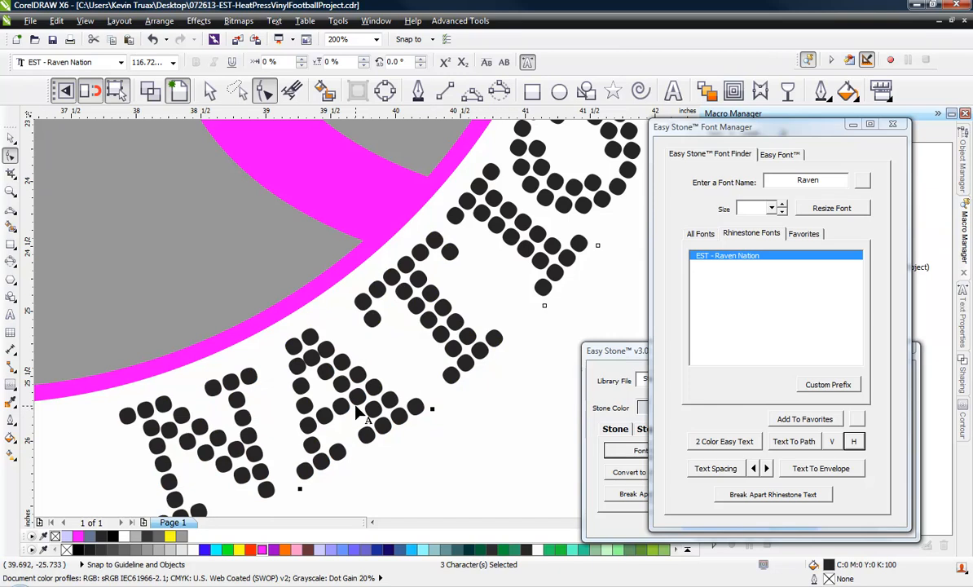
# Step: Move the first N and A of NATION closer to T, and bring N closer to A along the path
pyautogui.scroll(-1, 402, 333)
pyautogui.scroll(2, 412, 371)
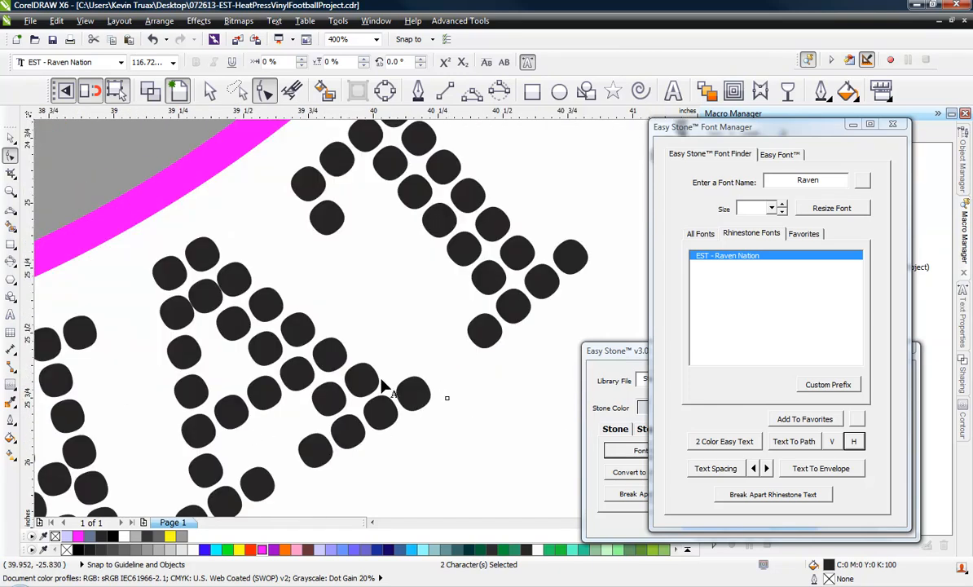
pyautogui.scroll(-1, 454, 255)
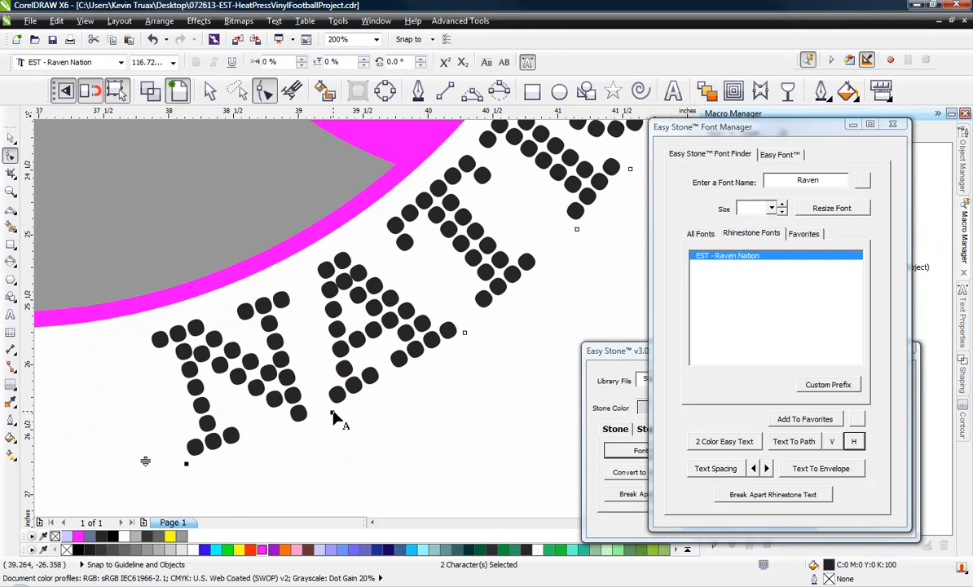
pyautogui.moveTo(333, 415); pyautogui.dragTo(348, 409)
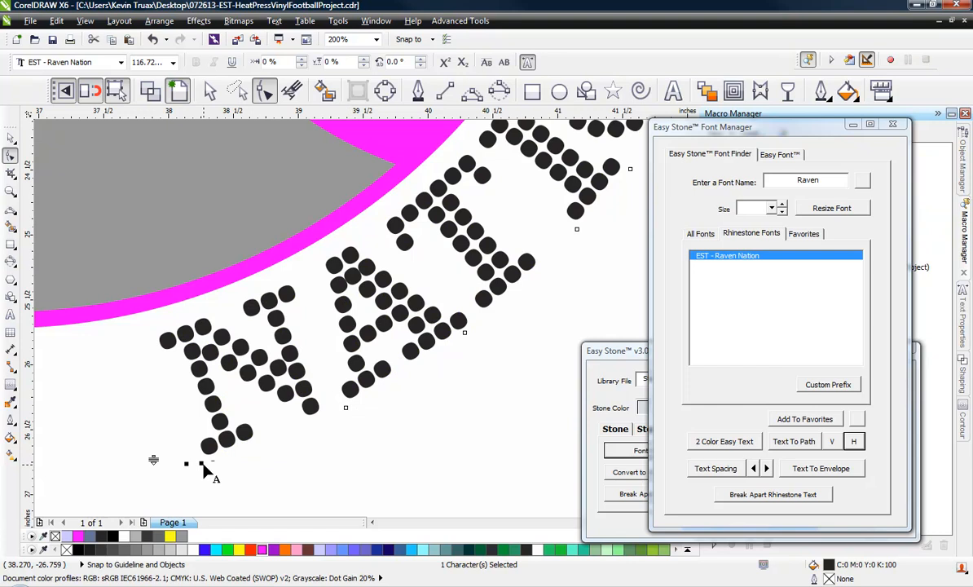
pyautogui.moveTo(202, 463); pyautogui.dragTo(216, 458)
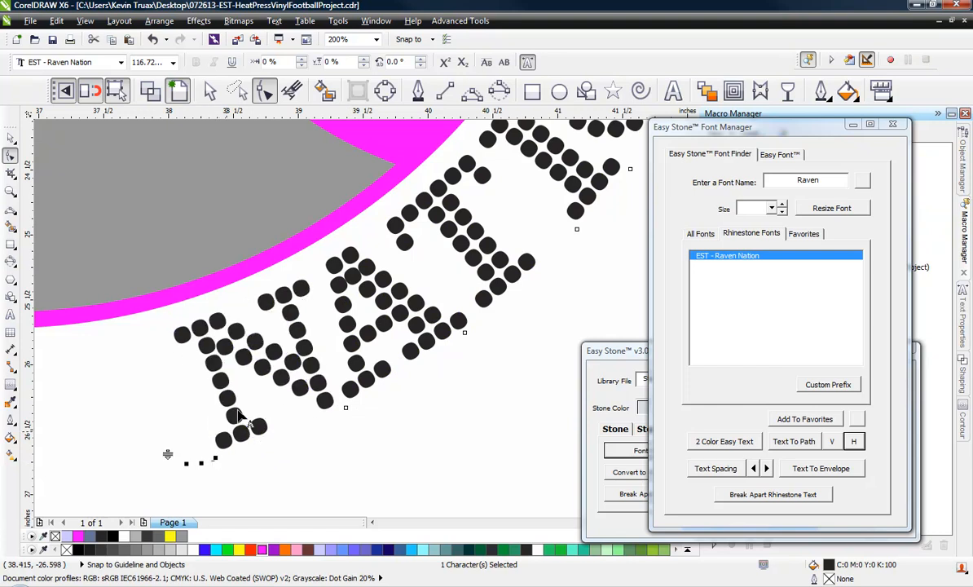
# Step: Finish shaping NATION by changing to the Pick tool and clearing the selection
pyautogui.scroll(-3, 405, 381)
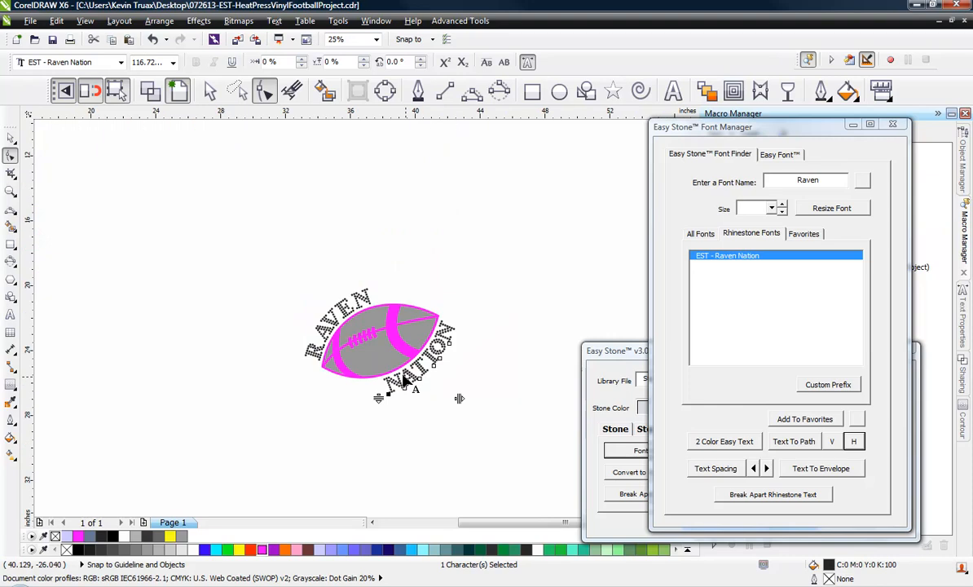
pyautogui.scroll(2, 404, 362)
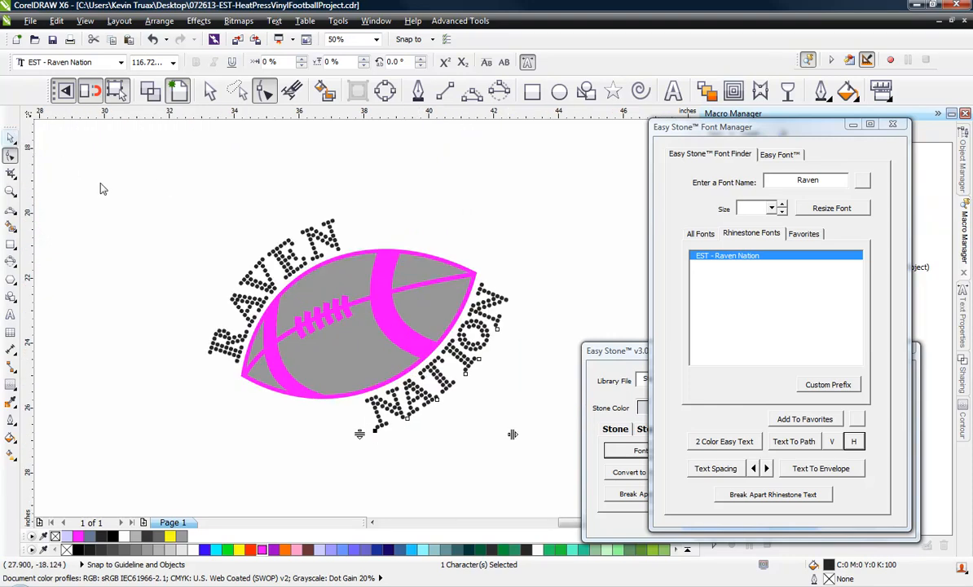
pyautogui.click(11, 138)
pyautogui.click(145, 204)
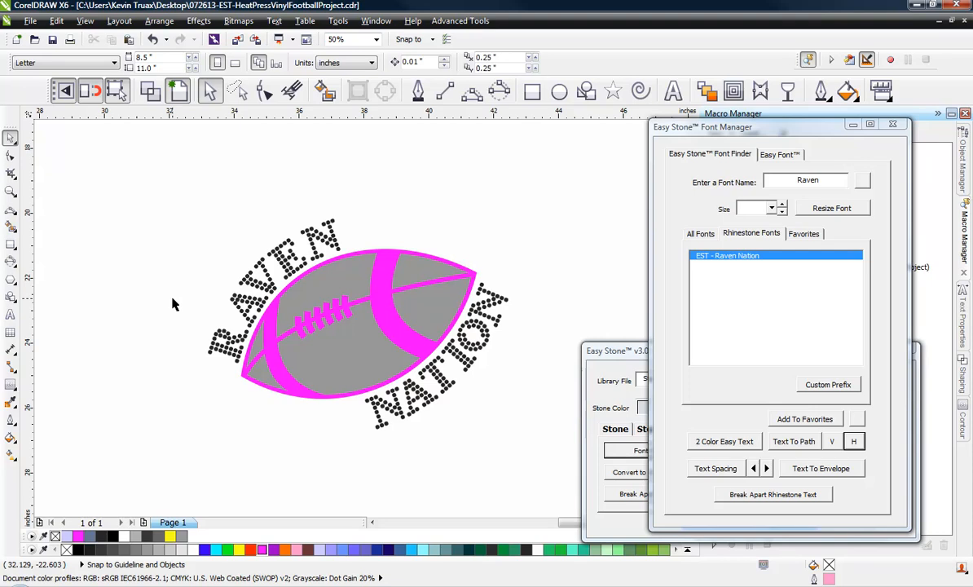
pyautogui.scroll(-1, 257, 314)
pyautogui.scroll(1, 255, 317)
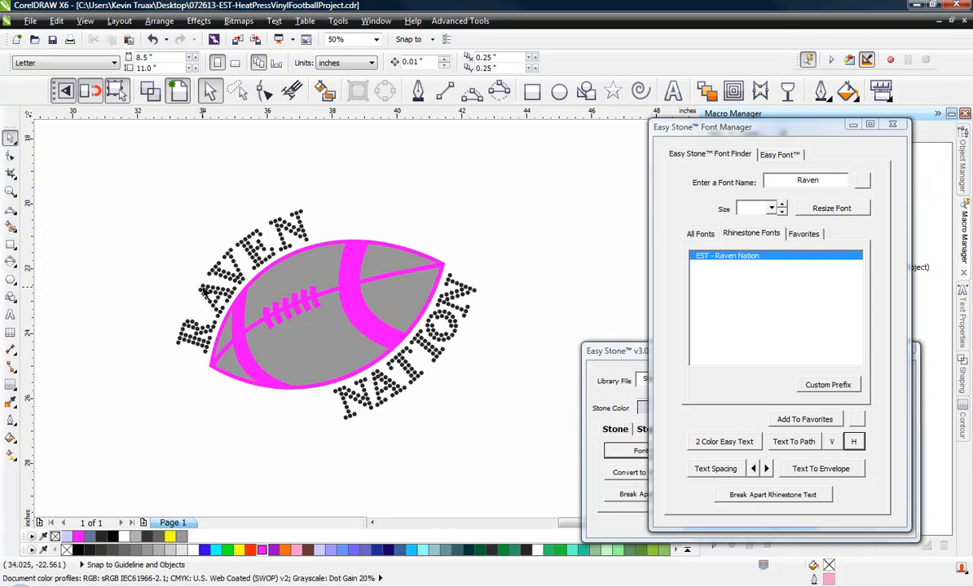
# Step: Select only the curved RAVEN text and enter a rhinestone font size of 3.4 in the Font Manager
pyautogui.click(249, 256)
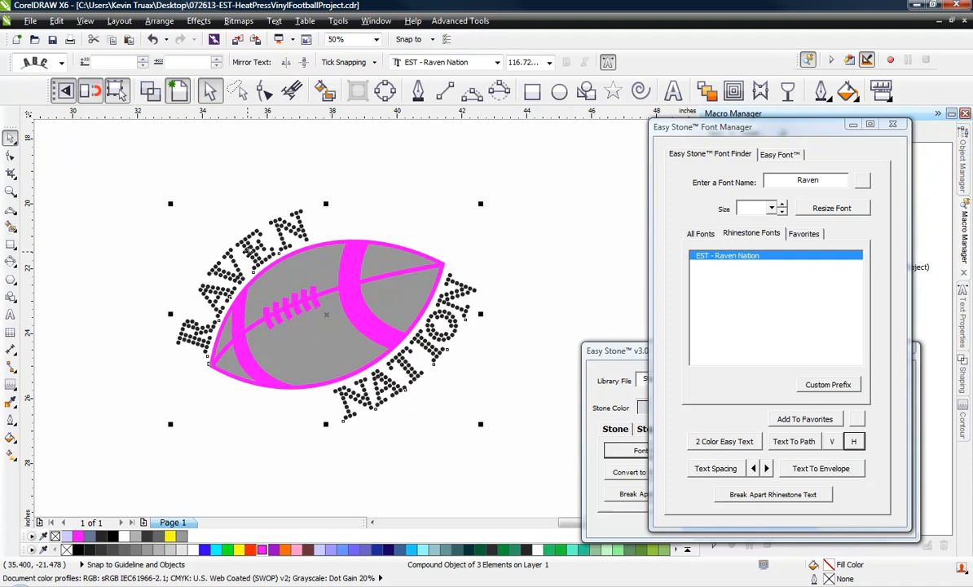
pyautogui.click(247, 252)
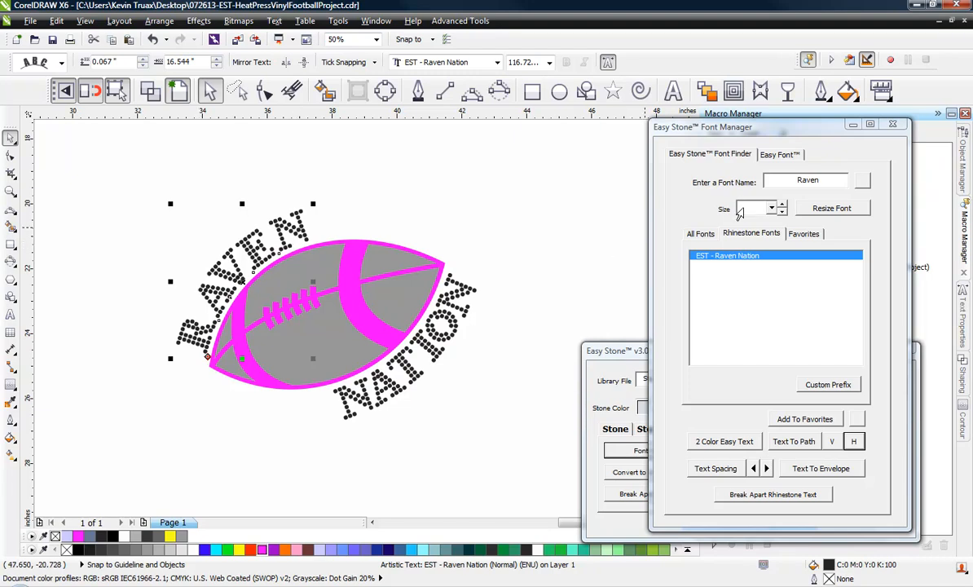
pyautogui.click(742, 210)
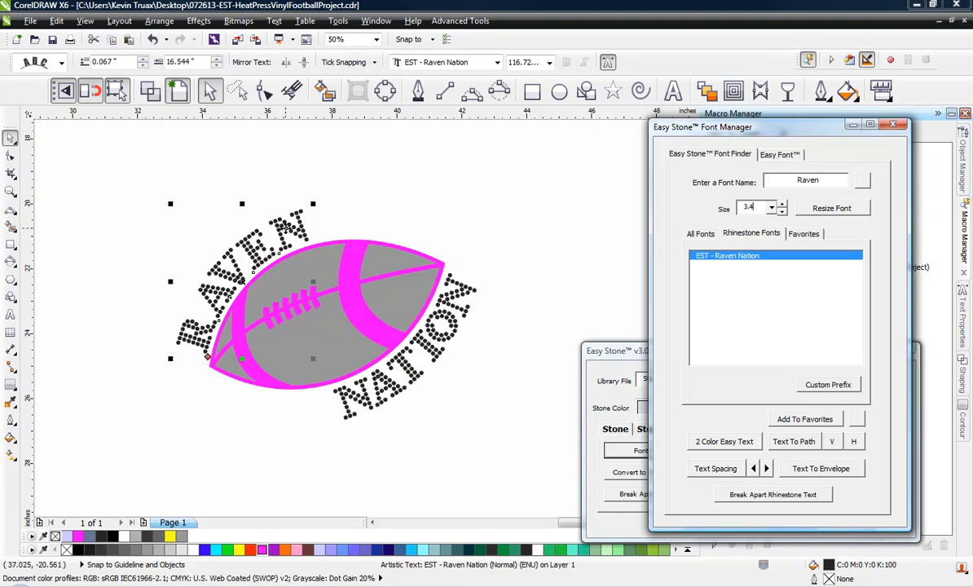
# Step: Examine the shape and roundness of the rhinestones in RAVEN, especially those in the letter N
pyautogui.scroll(2, 287, 196)
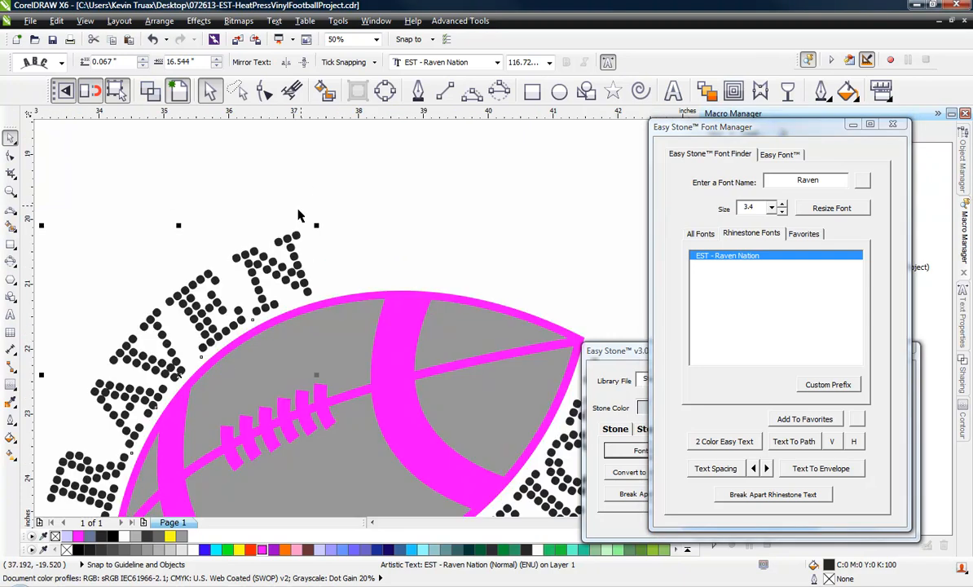
pyautogui.scroll(1, 256, 324)
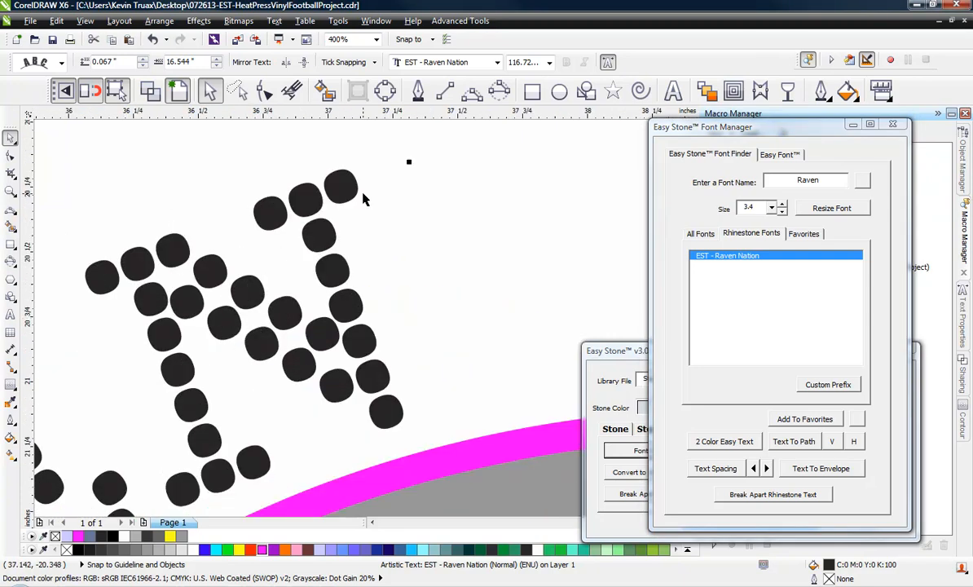
pyautogui.scroll(-1, 365, 187)
pyautogui.scroll(-2, 326, 244)
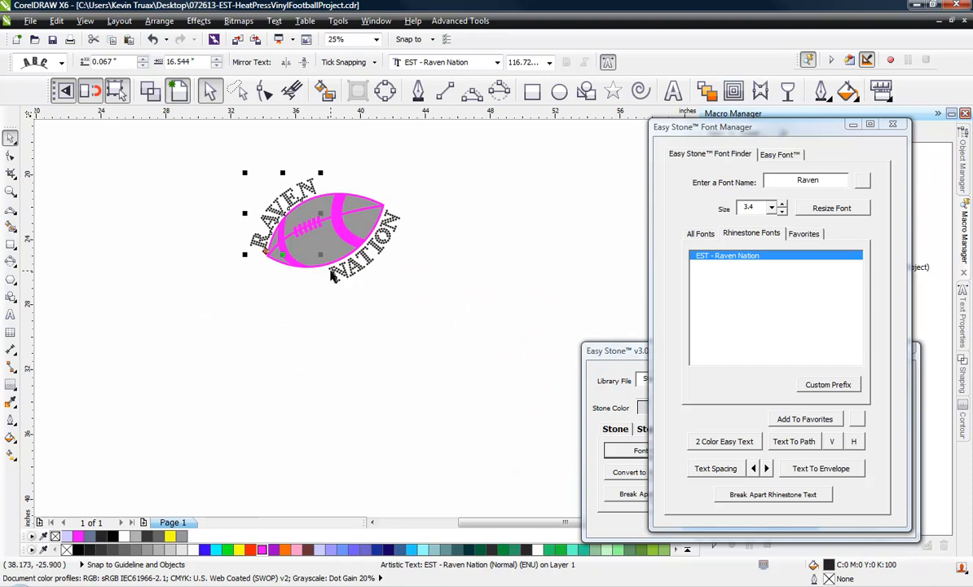
pyautogui.scroll(1, 323, 241)
pyautogui.scroll(-2, 378, 416)
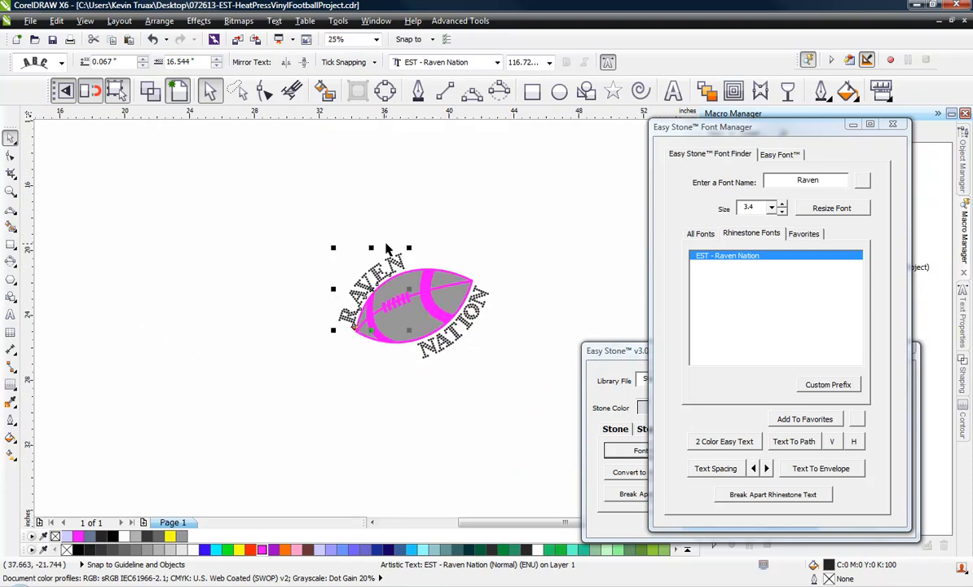
pyautogui.scroll(2, 393, 261)
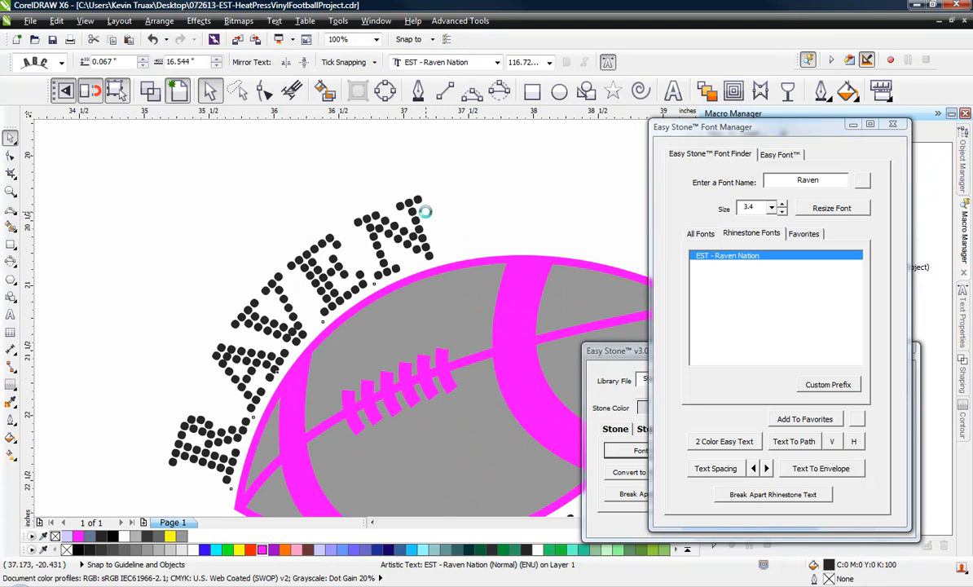
pyautogui.scroll(1, 425, 213)
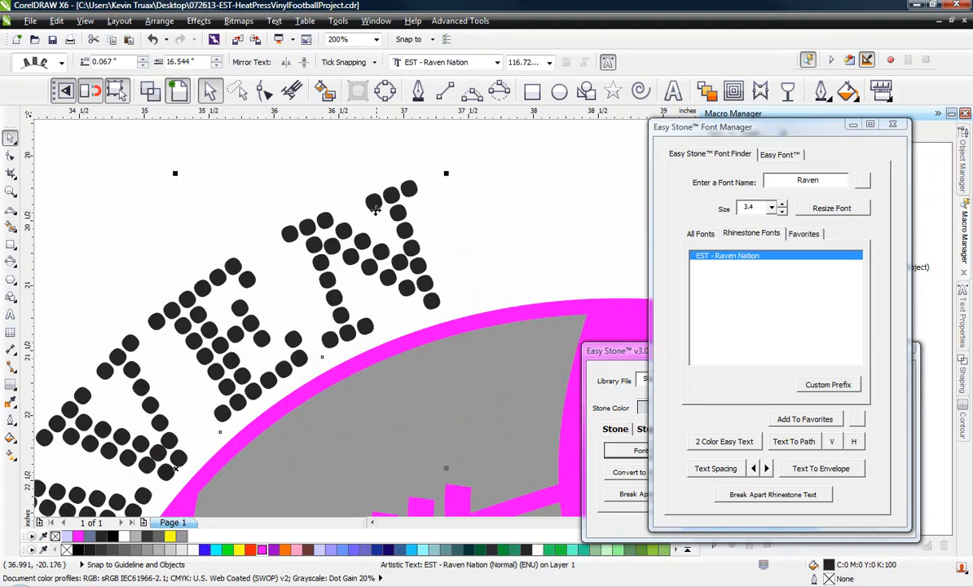
pyautogui.scroll(-2, 389, 194)
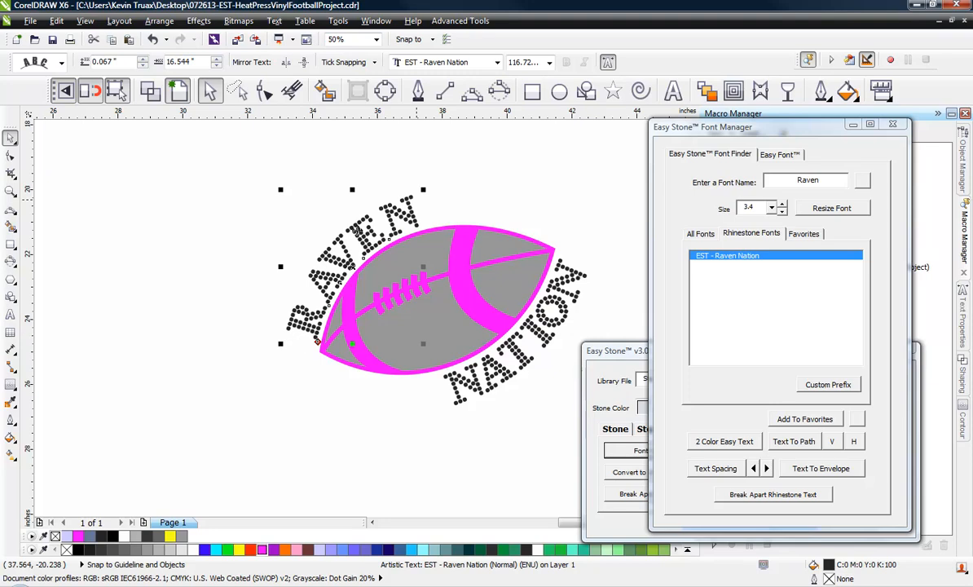
pyautogui.scroll(3, 446, 176)
pyautogui.scroll(1, 446, 175)
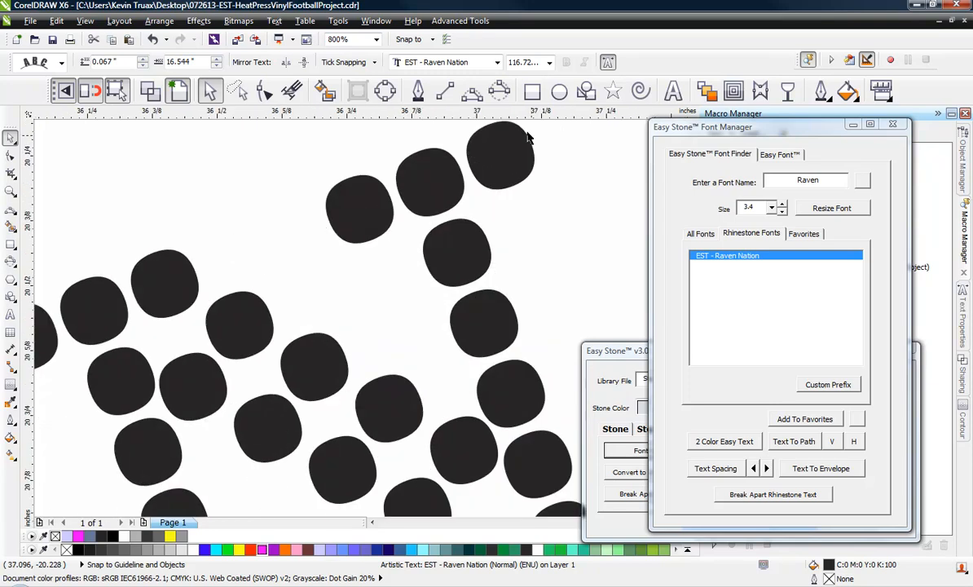
pyautogui.scroll(-1, 330, 277)
pyautogui.scroll(1, 428, 232)
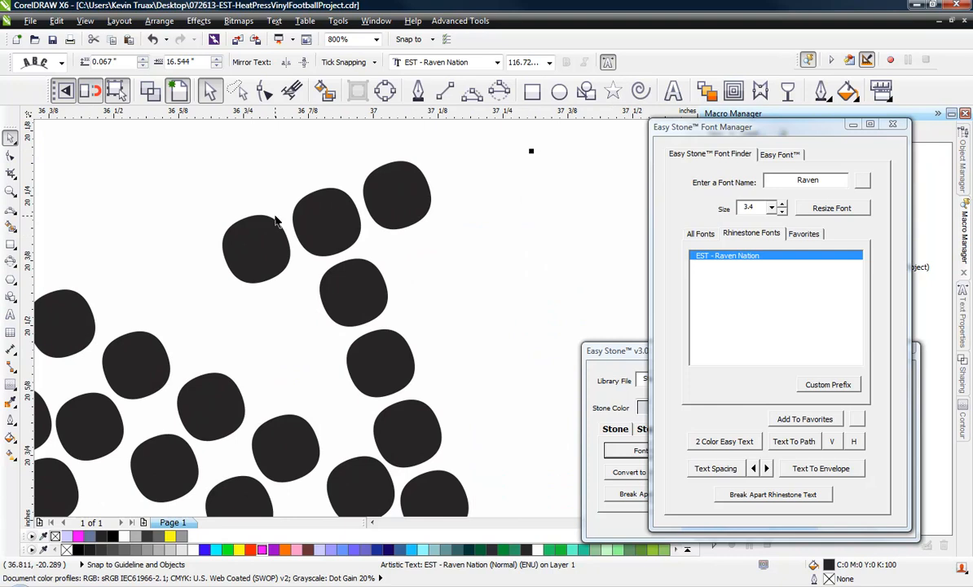
pyautogui.scroll(-2, 259, 205)
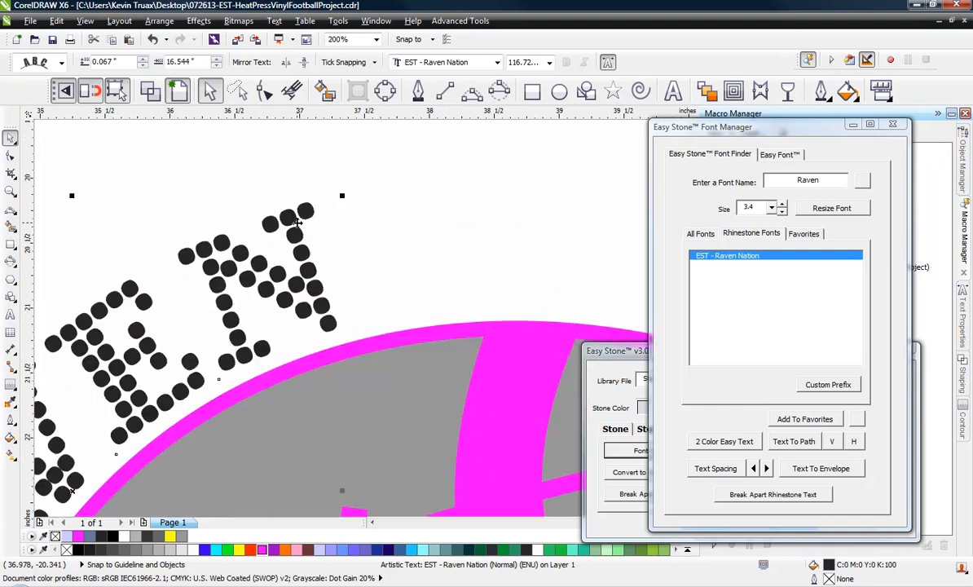
pyautogui.scroll(2, 297, 222)
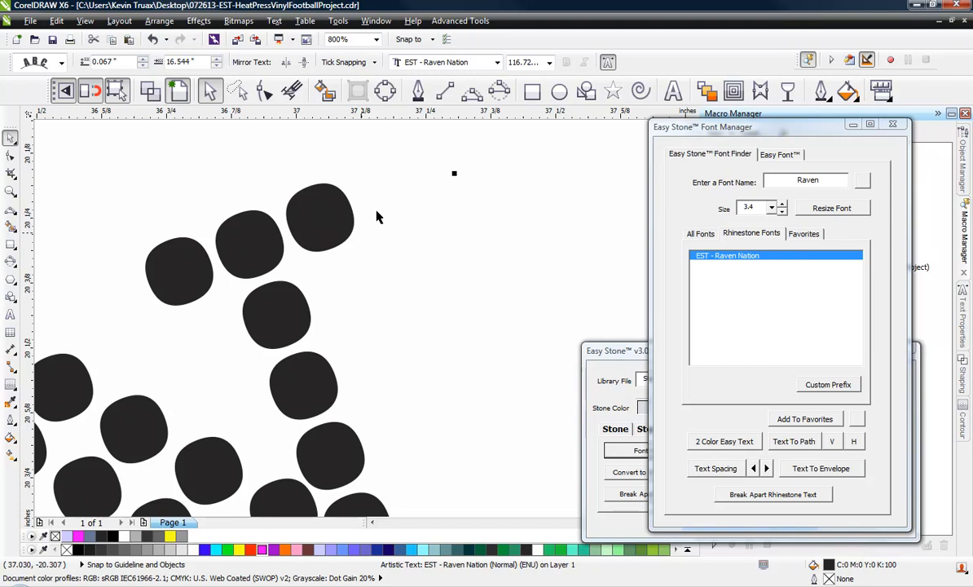
# Step: Apply Resize Font to the curved RAVEN text with the entered size of 3.4
pyautogui.click(820, 210)
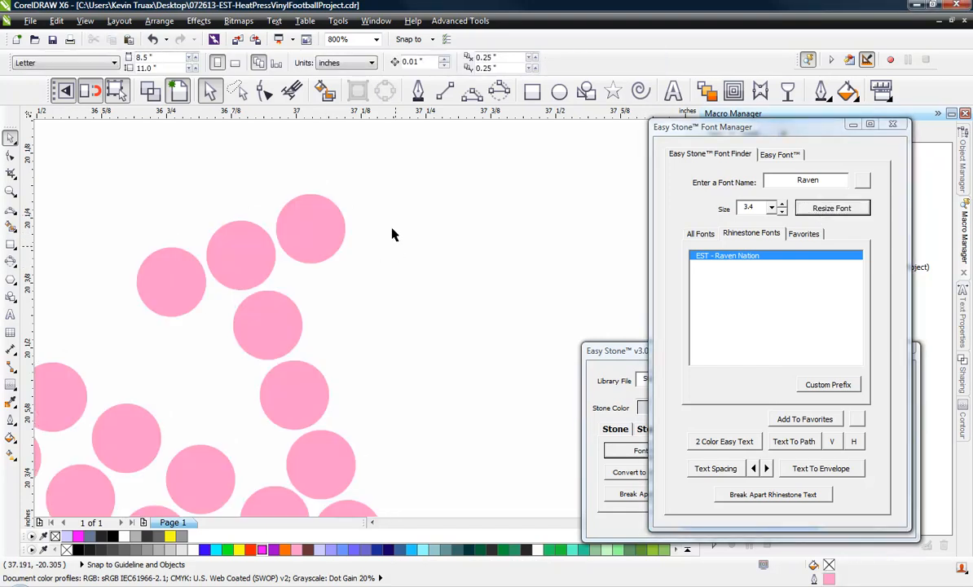
pyautogui.scroll(-2, 391, 234)
pyautogui.scroll(-1, 379, 225)
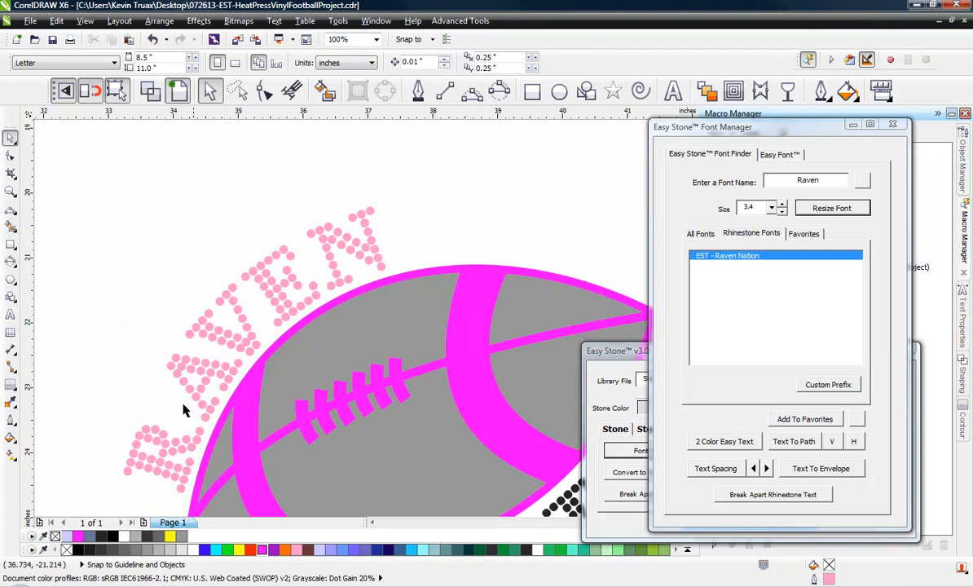
# Step: Examine the resized RAVEN circles around the letter R and compare them with the NATION text
pyautogui.scroll(1, 150, 477)
pyautogui.scroll(1, 165, 478)
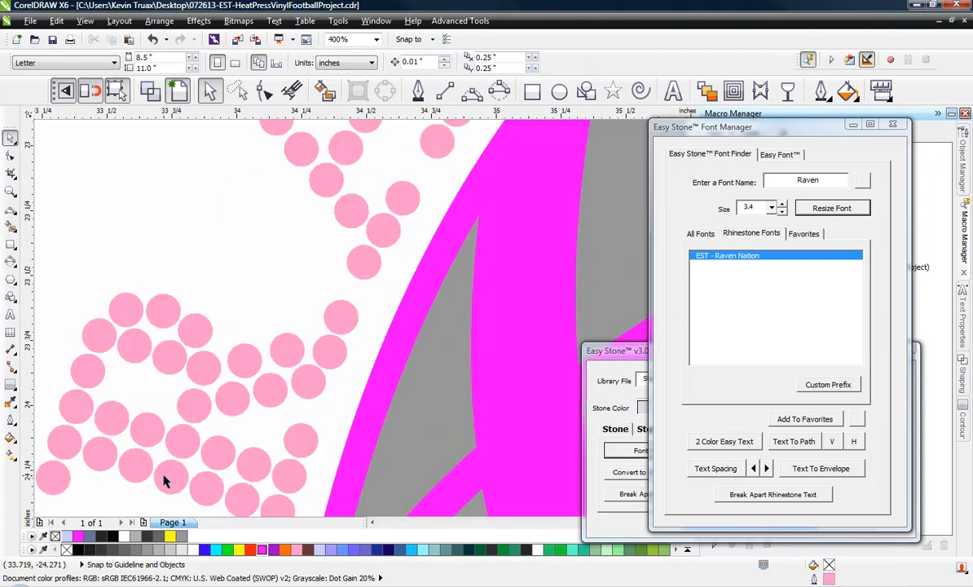
pyautogui.scroll(1, 216, 350)
pyautogui.scroll(-1, 184, 295)
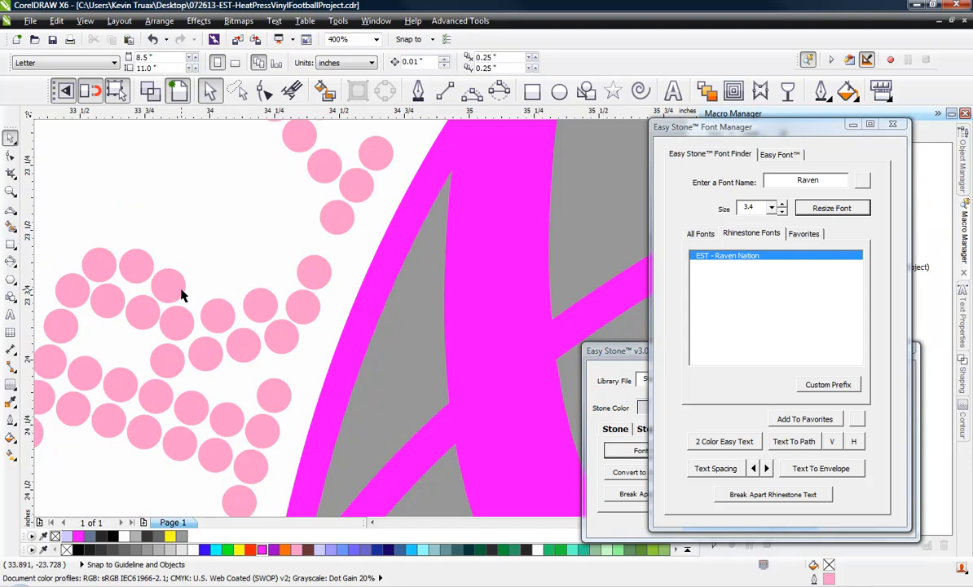
pyautogui.scroll(-2, 168, 383)
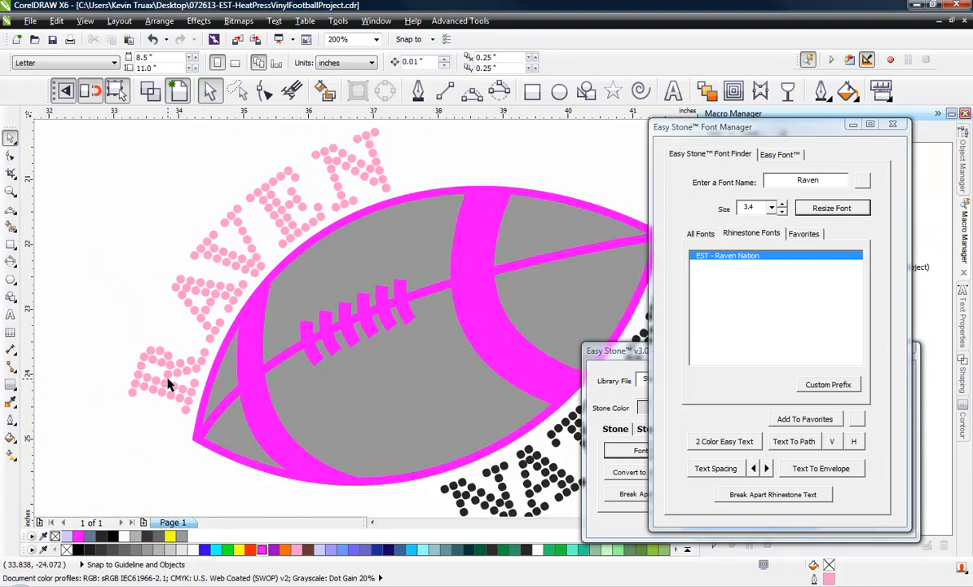
pyautogui.scroll(-1, 122, 294)
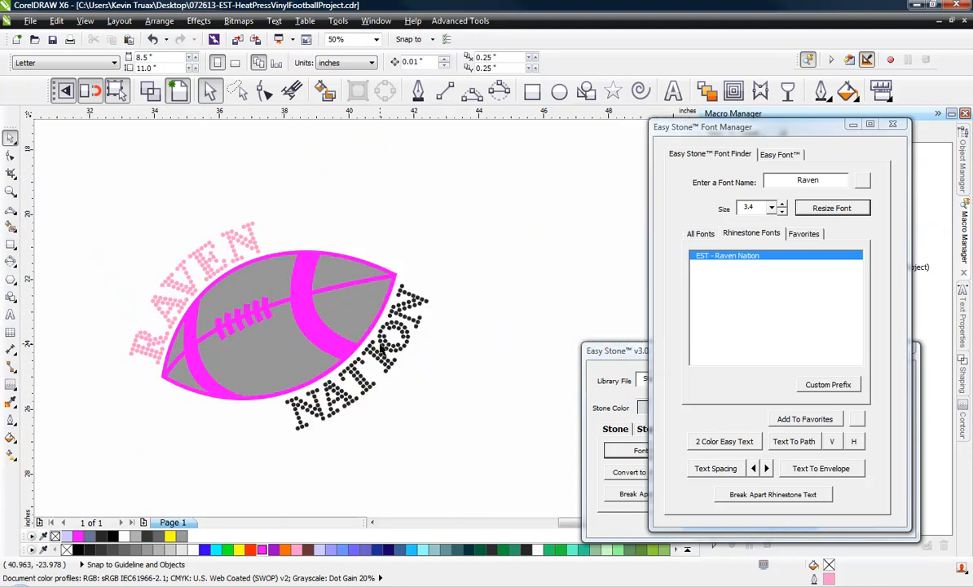
pyautogui.scroll(1, 417, 303)
pyautogui.scroll(1, 417, 304)
pyautogui.scroll(-2, 390, 293)
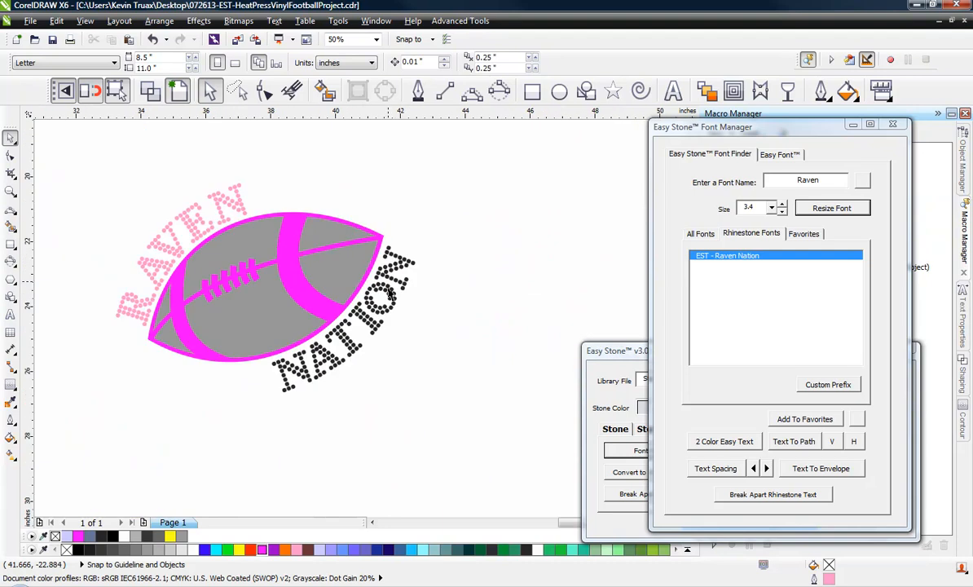
# Step: Select only the curved NATION text and resize its rhinestones to 3.4 with Resize Font
pyautogui.click(385, 319)
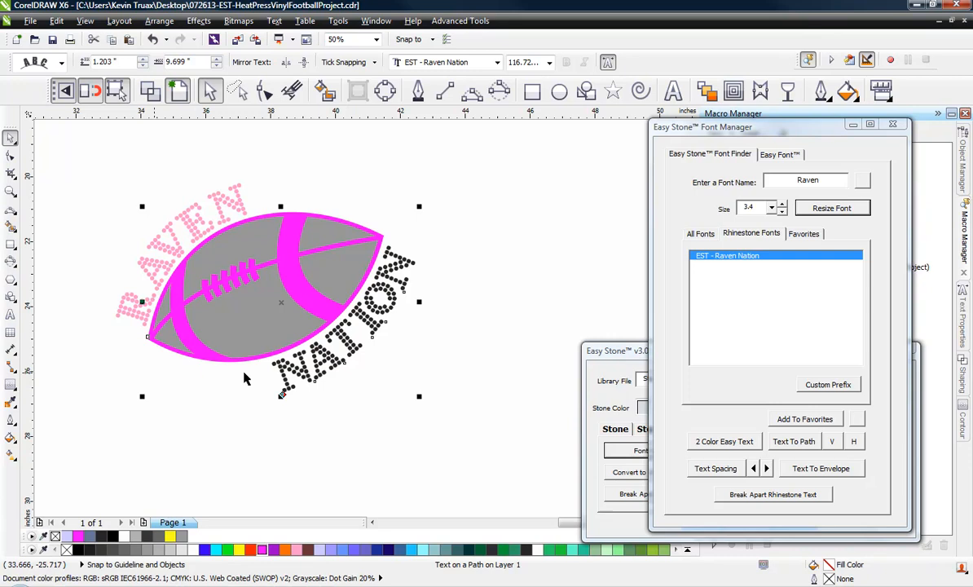
pyautogui.keyDown('ctrl'); pyautogui.click(281, 393); pyautogui.keyUp('ctrl')
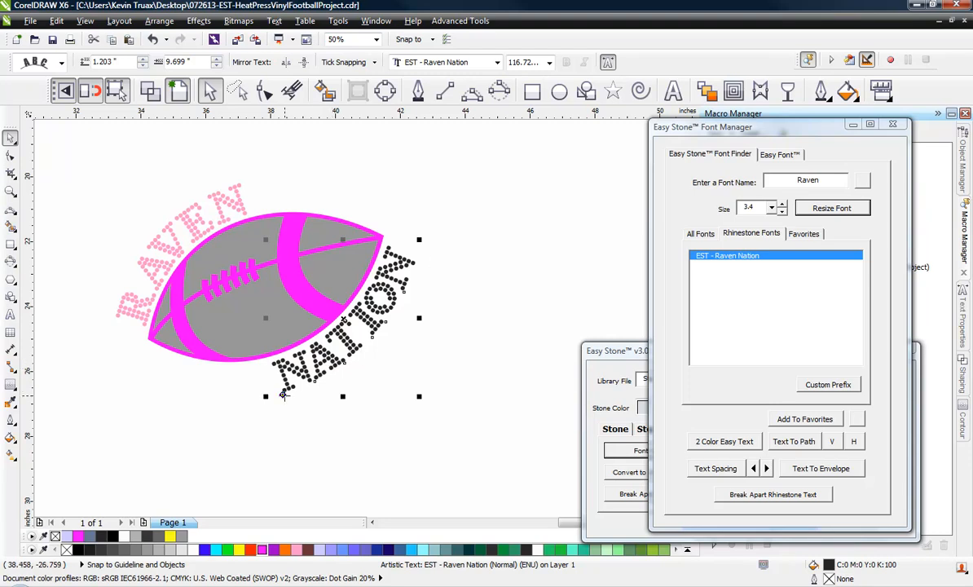
pyautogui.click(820, 209)
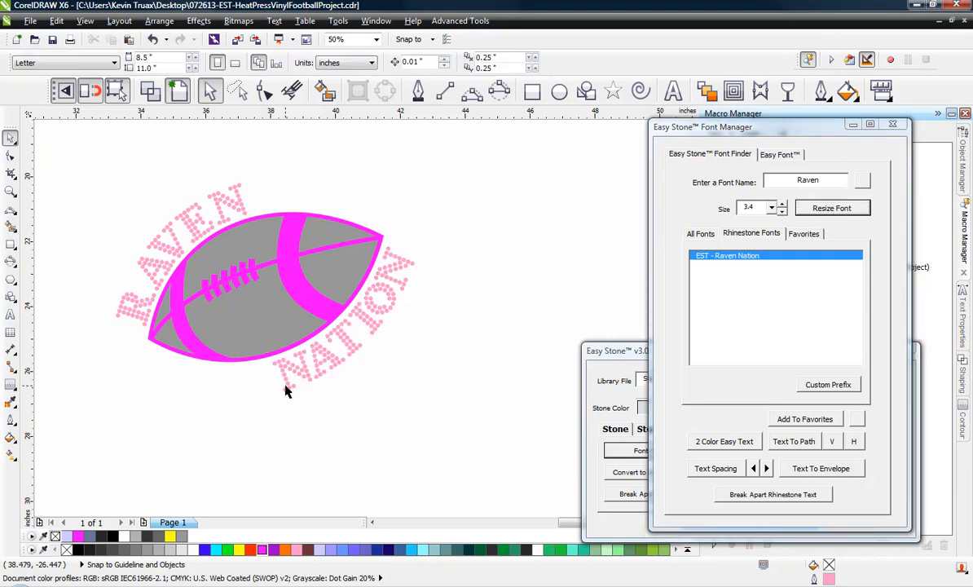
# Step: Examine the resized NATION circles for roundness, spacing and overlaps between stones along the football's outline
pyautogui.scroll(3, 302, 379)
pyautogui.scroll(1, 319, 366)
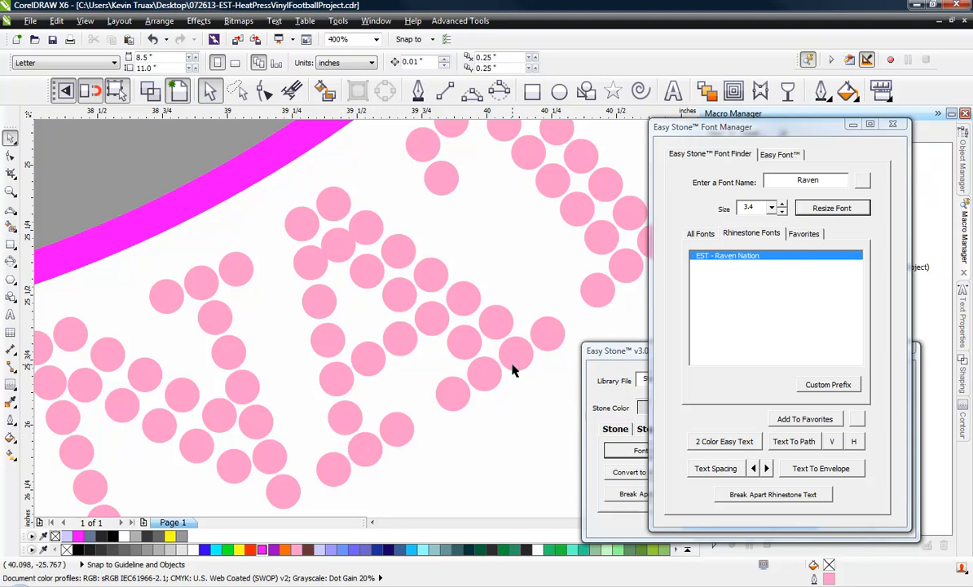
pyautogui.scroll(-1, 513, 370)
pyautogui.scroll(-2, 289, 391)
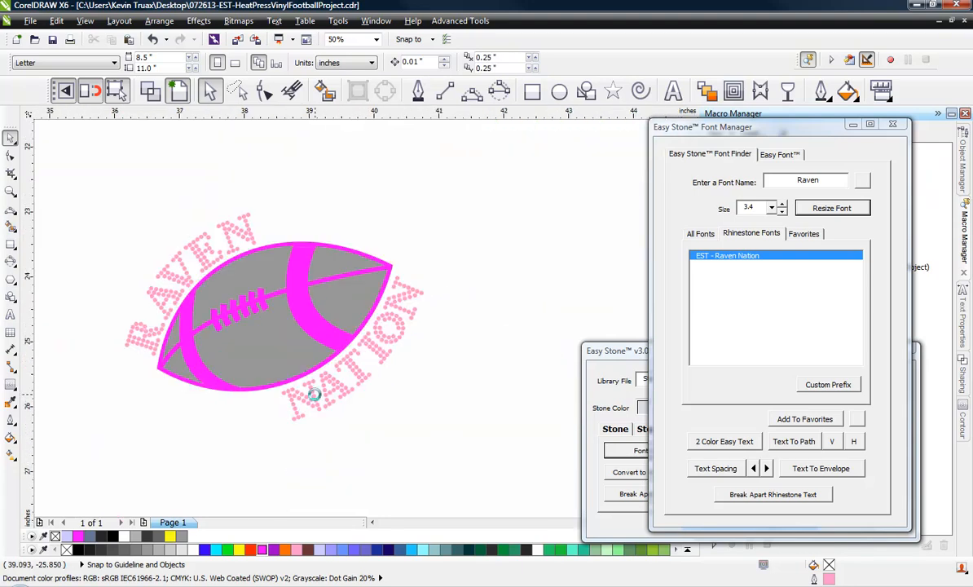
pyautogui.scroll(1, 314, 393)
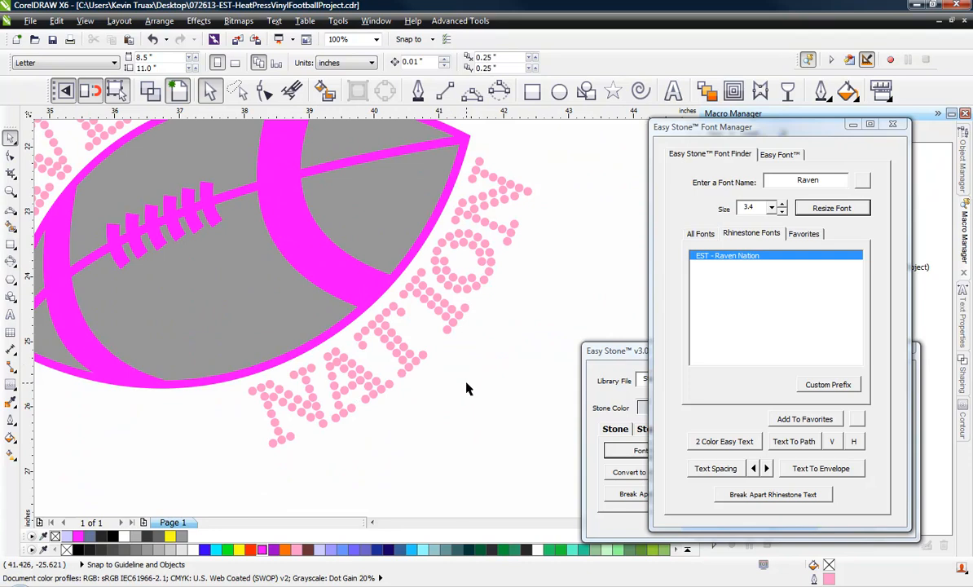
pyautogui.scroll(-1, 299, 352)
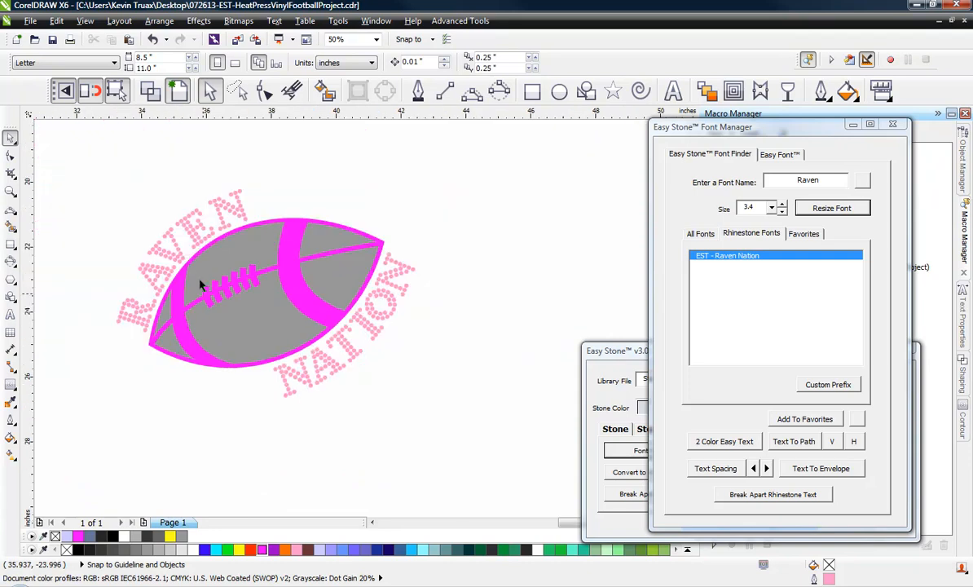
pyautogui.scroll(5, 372, 327)
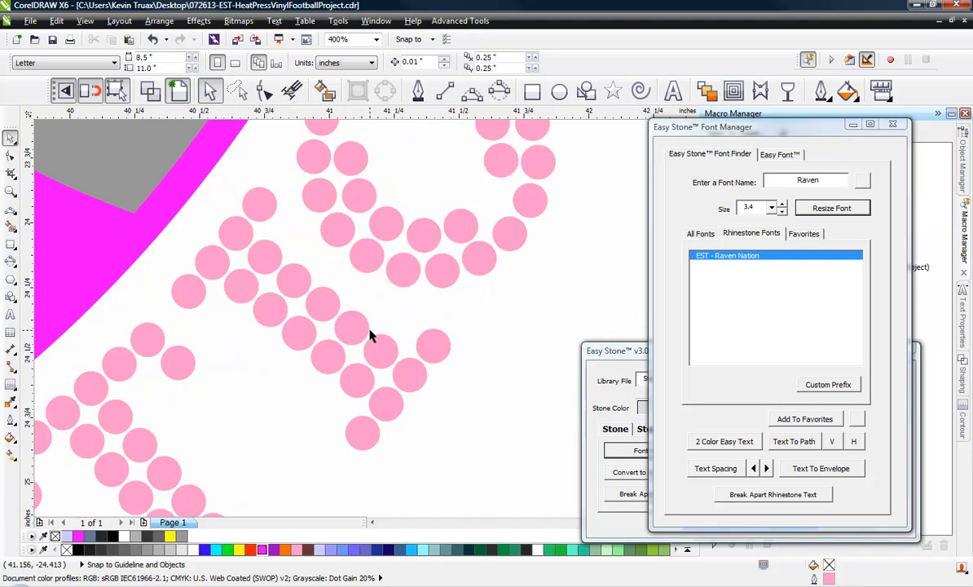
pyautogui.scroll(-4, 391, 391)
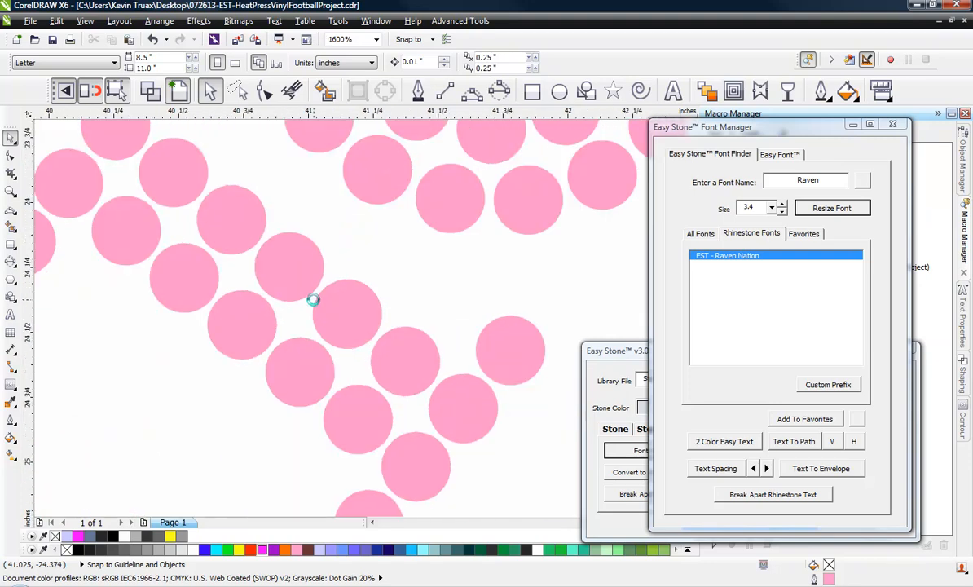
pyautogui.scroll(2, 402, 212)
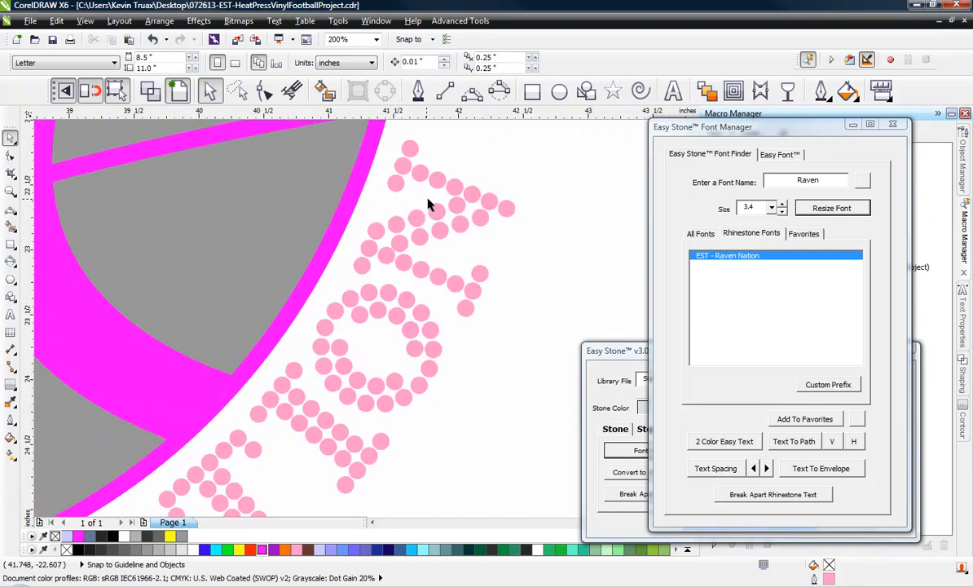
# Step: Select the football together with the RAVEN and NATION lettering and scale everything proportionally about its centre to about 104.6%
pyautogui.scroll(-3, 514, 207)
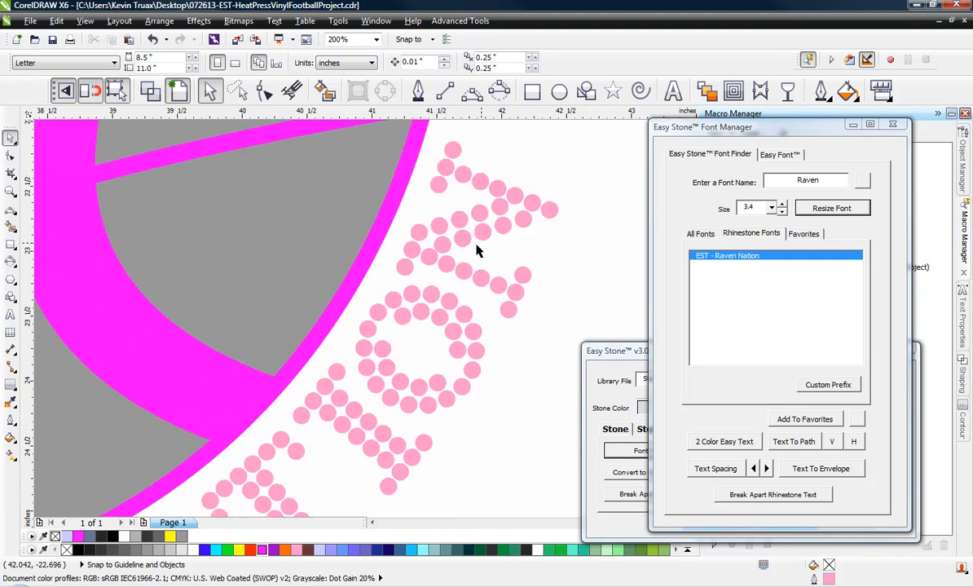
pyautogui.moveTo(558, 157); pyautogui.dragTo(167, 365)
pyautogui.click(128, 187)
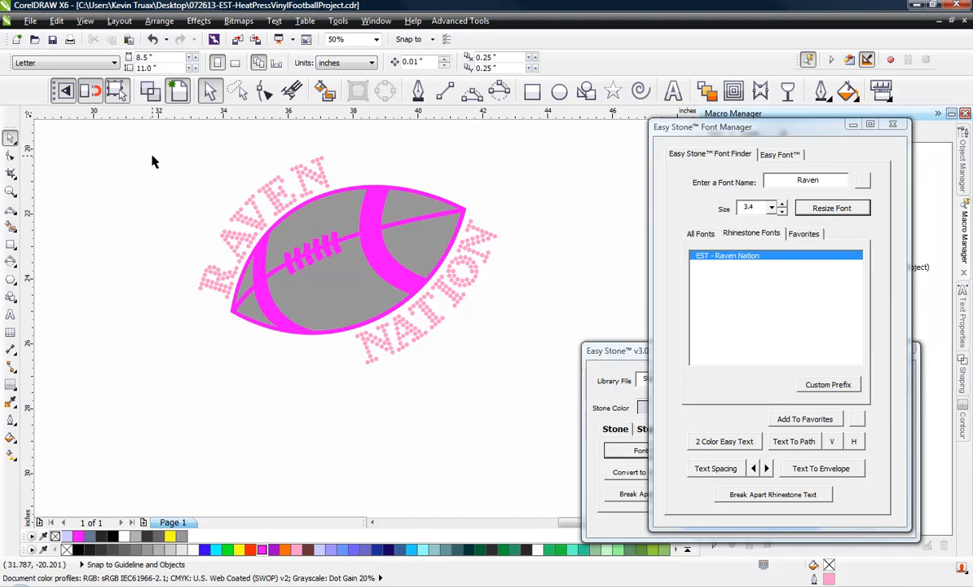
pyautogui.moveTo(153, 156); pyautogui.dragTo(551, 386)
pyautogui.click(565, 145)
pyautogui.moveTo(563, 138); pyautogui.dragTo(164, 412)
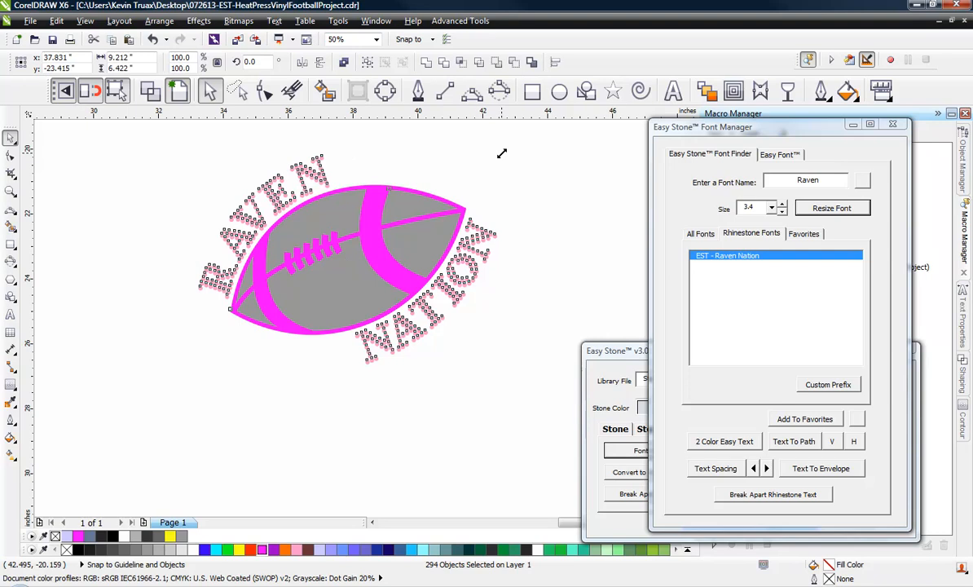
pyautogui.moveTo(501, 152); pyautogui.dragTo(510, 148)
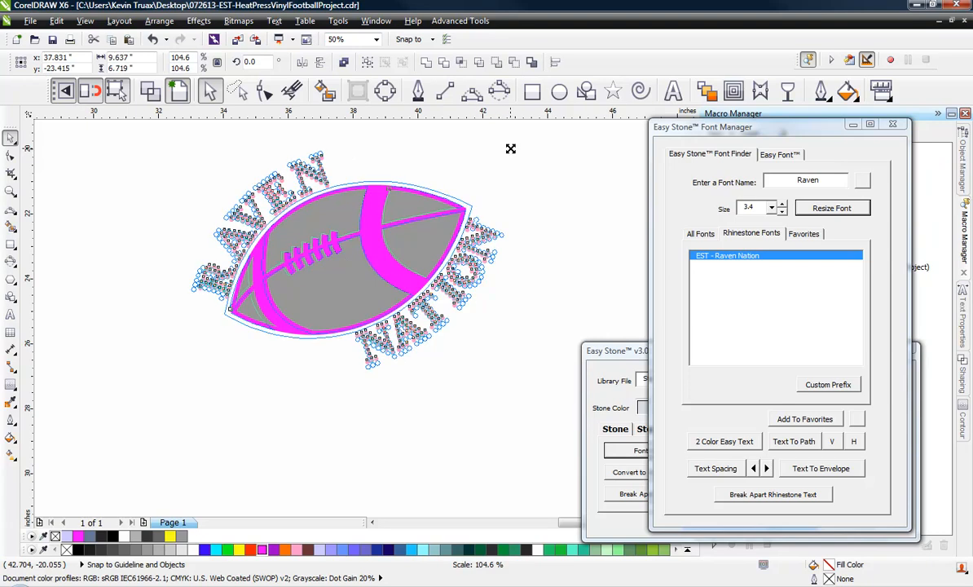
pyautogui.click(528, 190)
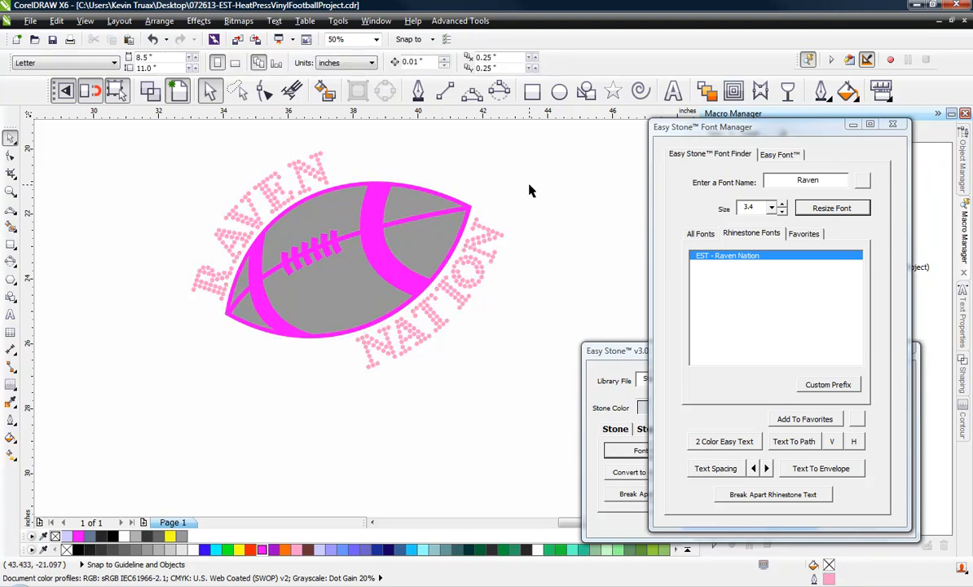
# Step: Try to select all the lettering circles with Create Selection, based on one circle of the word NATION
pyautogui.click(500, 236)
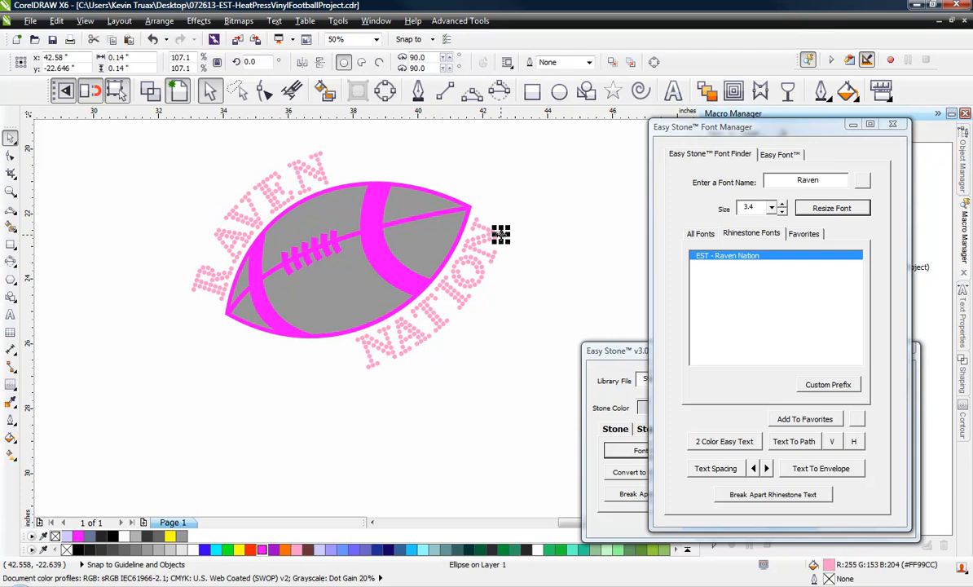
pyautogui.click(630, 351)
pyautogui.click(738, 428)
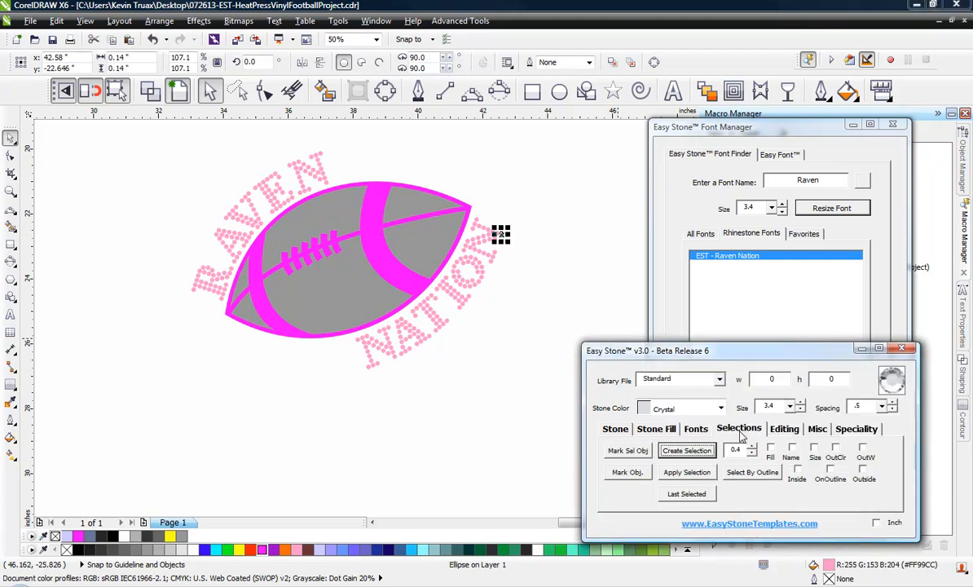
pyautogui.click(687, 450)
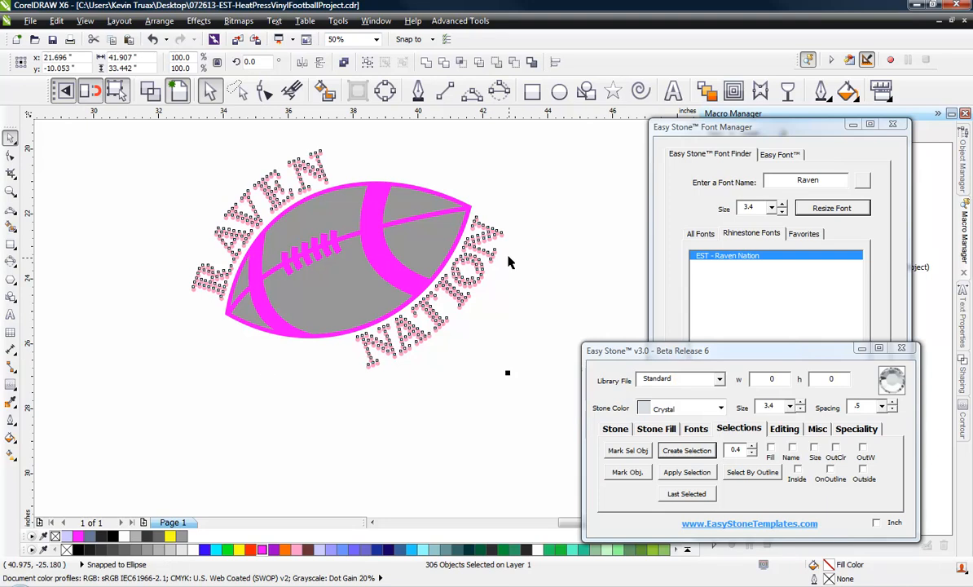
pyautogui.scroll(-3, 331, 360)
pyautogui.scroll(-3, 331, 360)
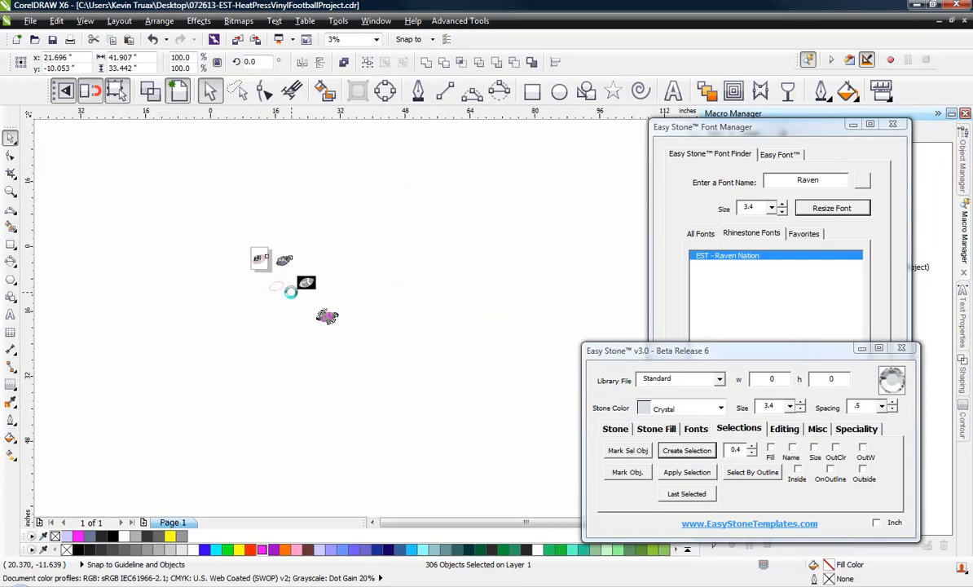
pyautogui.scroll(2, 256, 248)
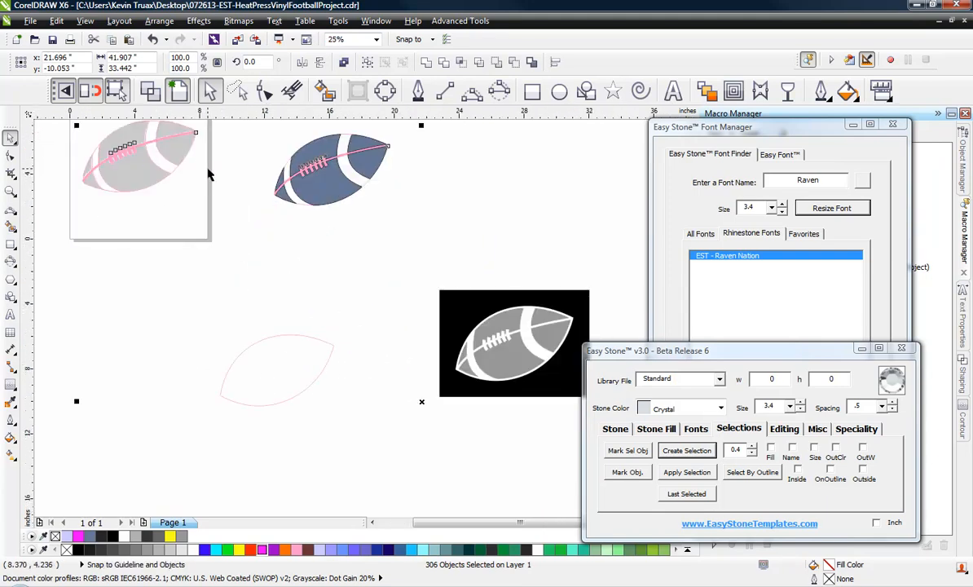
pyautogui.scroll(-1, 209, 173)
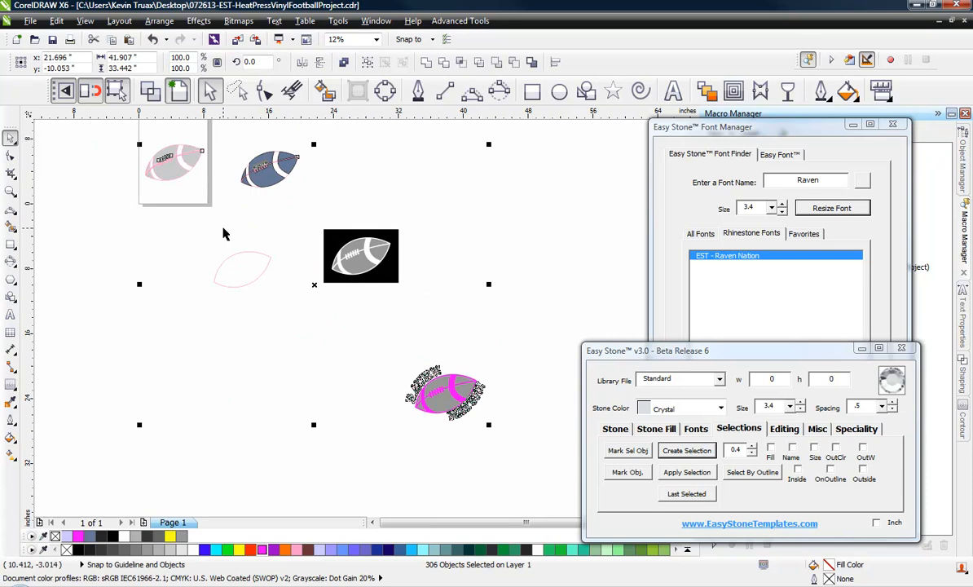
pyautogui.click(403, 465)
# Step: Select only the NATION and RAVEN circles freehand, apply Crystal with Rename And Fill, and Resize/Replace them at stone size 3.4
pyautogui.scroll(1, 471, 404)
pyautogui.scroll(1, 482, 400)
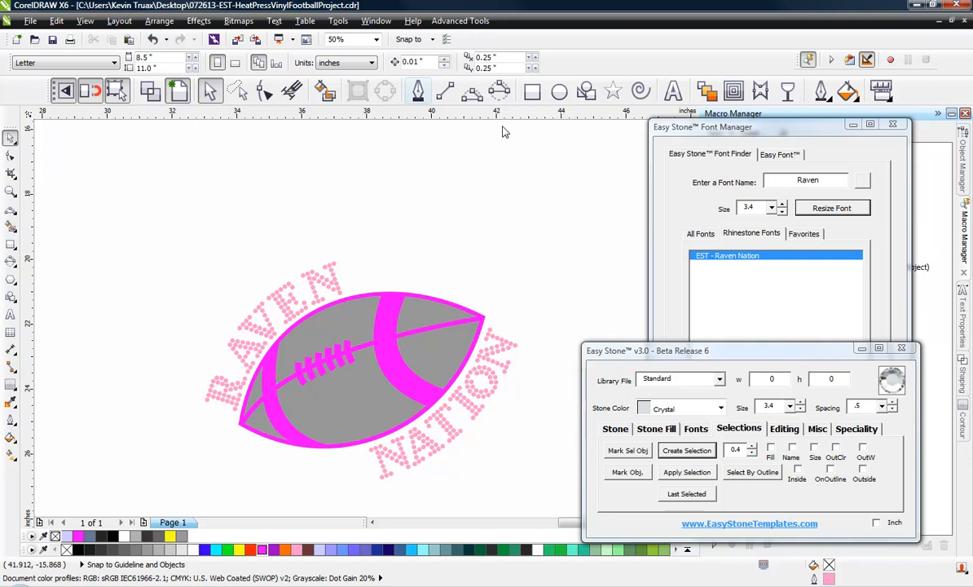
pyautogui.click(237, 90)
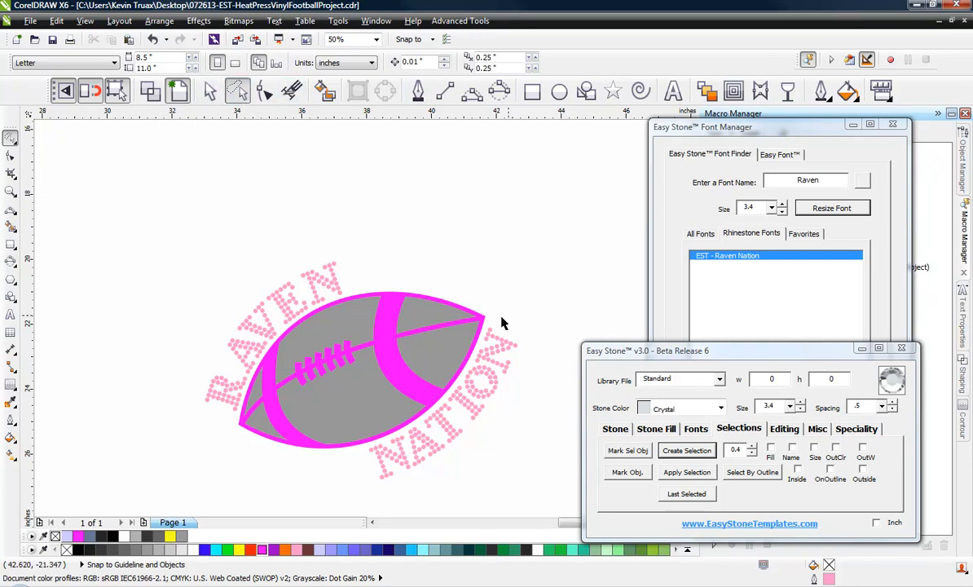
pyautogui.moveTo(504, 300)
pyautogui.mouseDown()
pyautogui.moveTo(547, 404)
pyautogui.moveTo(434, 494)
pyautogui.moveTo(337, 489)
pyautogui.moveTo(334, 468)
pyautogui.moveTo(371, 403)
pyautogui.mouseUp()
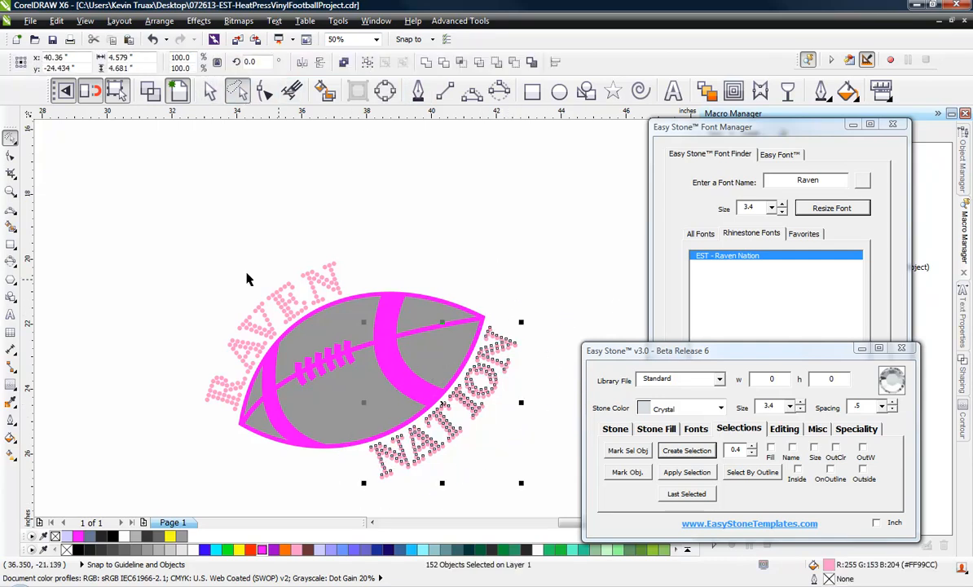
pyautogui.moveTo(233, 268)
pyautogui.mouseDown()
pyautogui.moveTo(324, 205)
pyautogui.moveTo(302, 392)
pyautogui.moveTo(174, 419)
pyautogui.mouseUp()
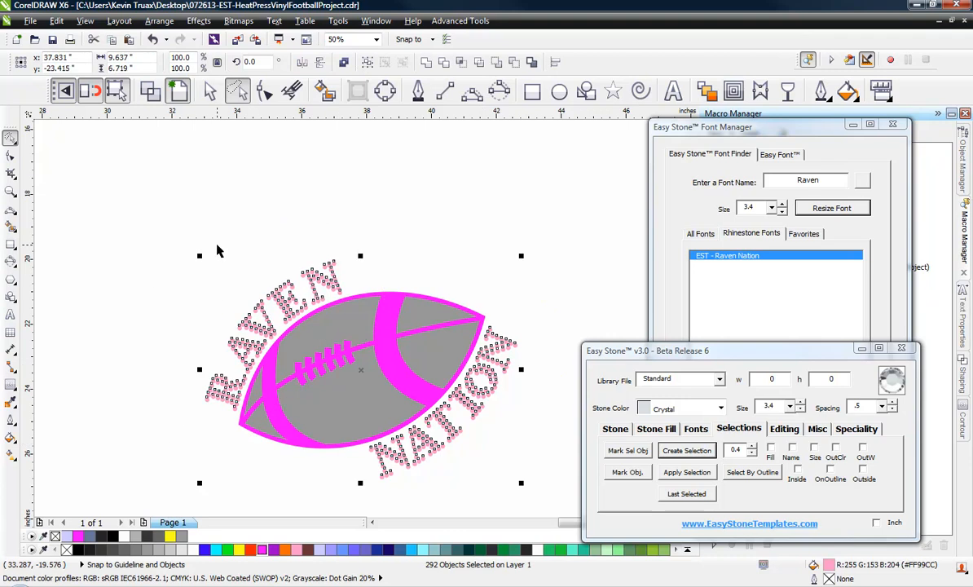
pyautogui.click(211, 92)
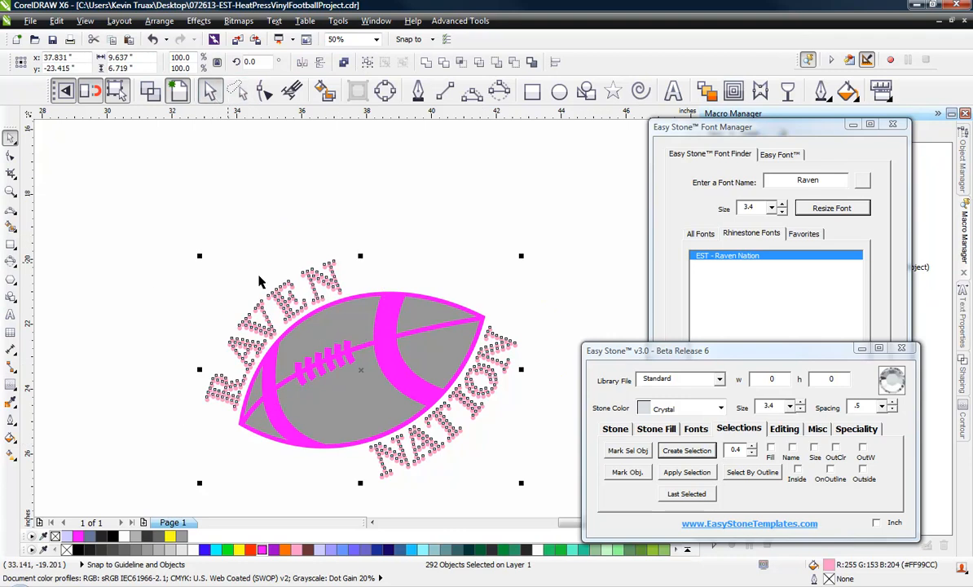
pyautogui.click(720, 409)
pyautogui.click(684, 425)
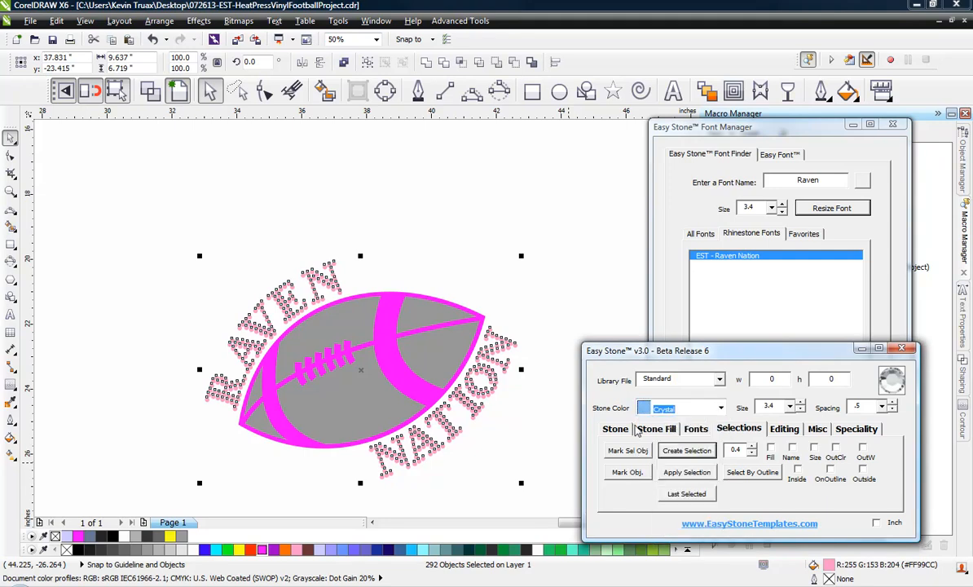
pyautogui.click(626, 430)
pyautogui.click(637, 495)
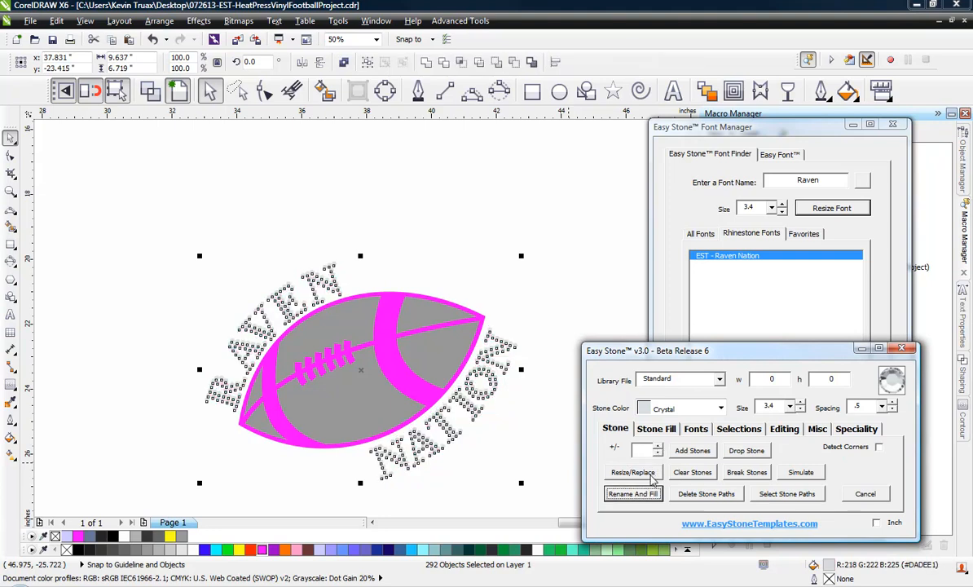
pyautogui.click(651, 477)
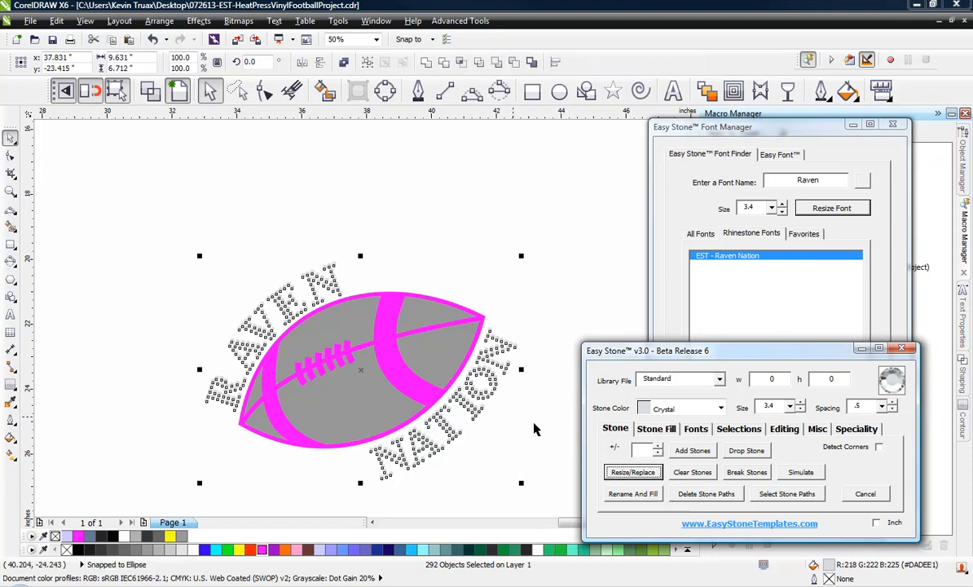
# Step: Check the replaced stones' spacing and add a weedbox around the football and both words
pyautogui.scroll(4, 468, 425)
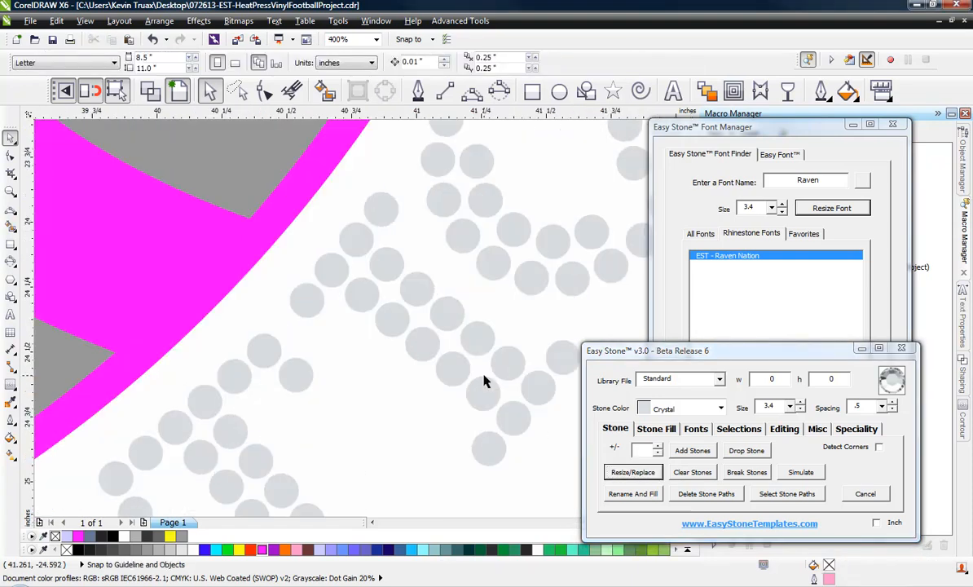
pyautogui.scroll(-1, 216, 213)
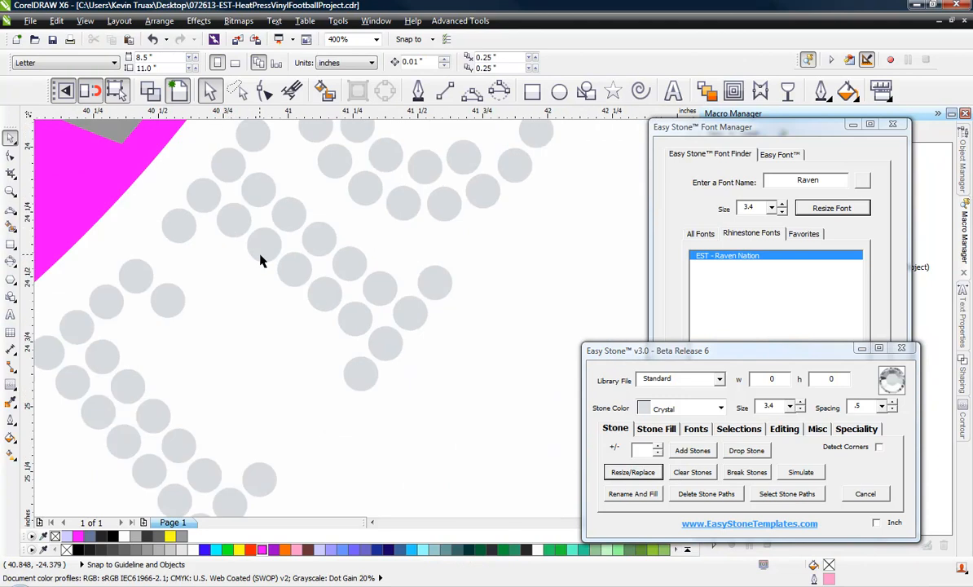
pyautogui.scroll(-3, 354, 363)
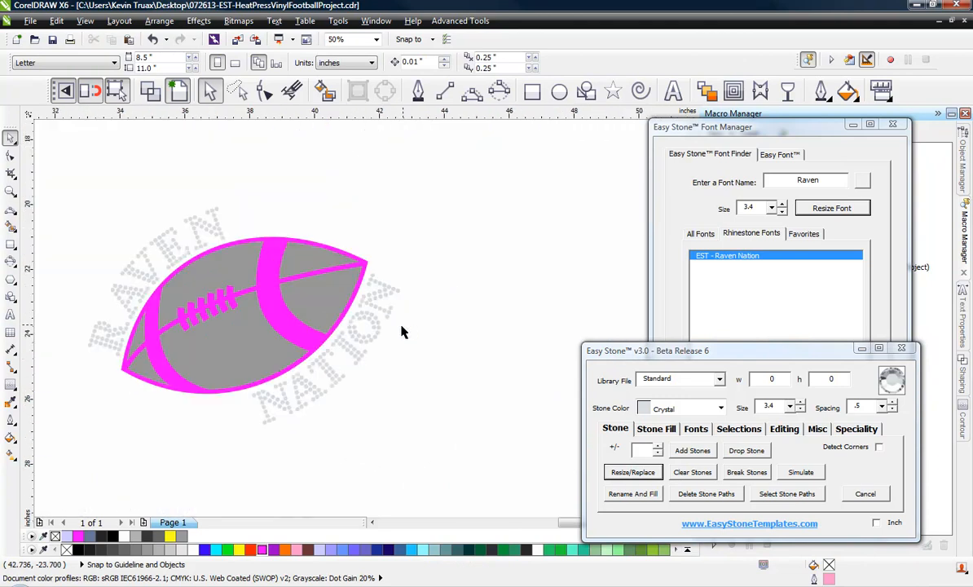
pyautogui.scroll(2, 385, 307)
pyautogui.scroll(1, 385, 307)
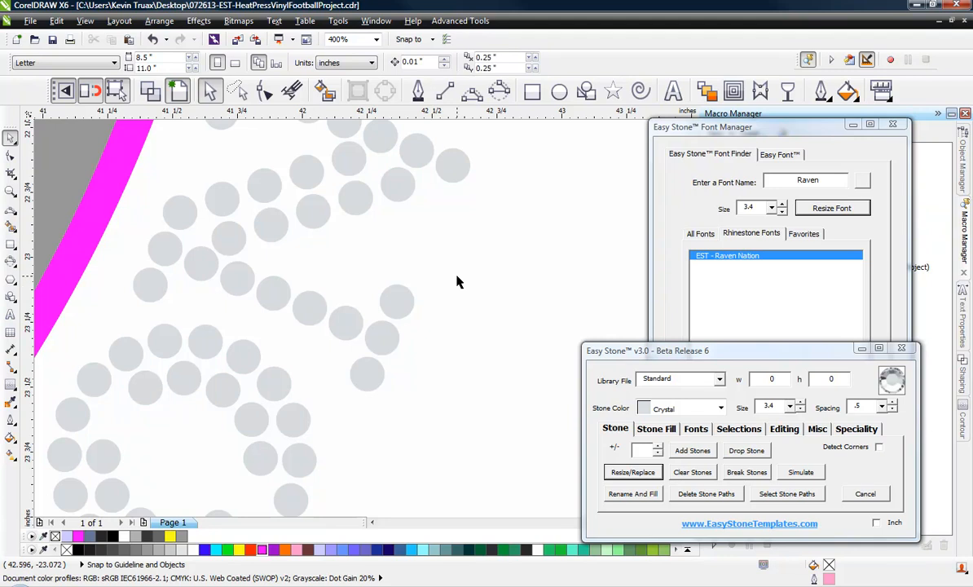
pyautogui.scroll(-5, 456, 282)
pyautogui.moveTo(506, 192); pyautogui.dragTo(251, 372)
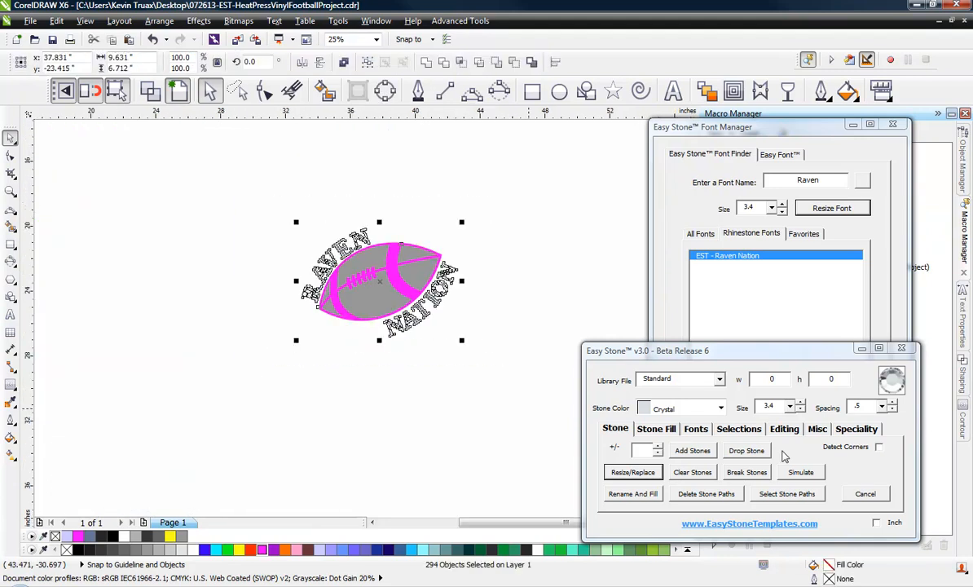
pyautogui.click(817, 429)
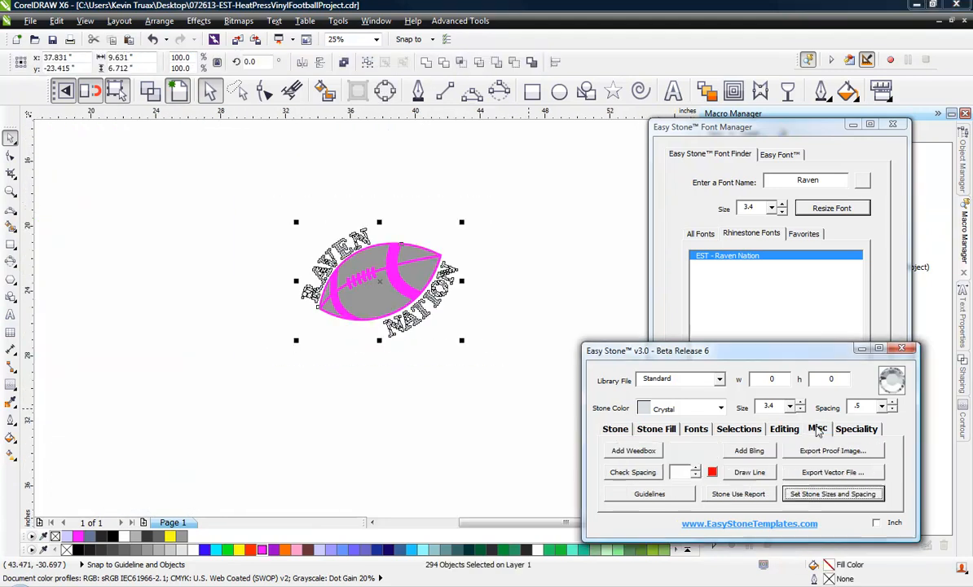
pyautogui.click(650, 453)
pyautogui.scroll(1, 424, 318)
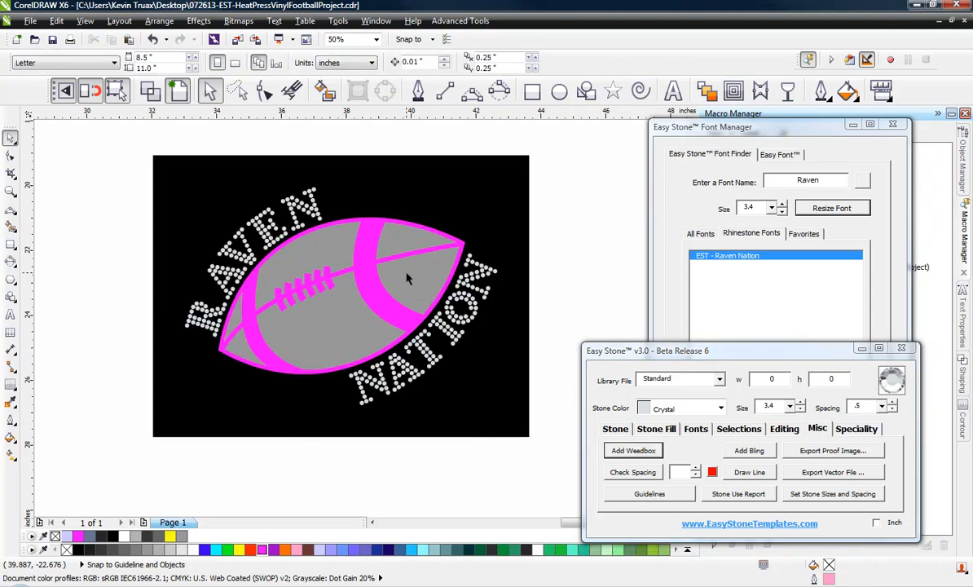
# Step: Fill the football's magenta outline, stripe and lacing shape with white
pyautogui.click(362, 266)
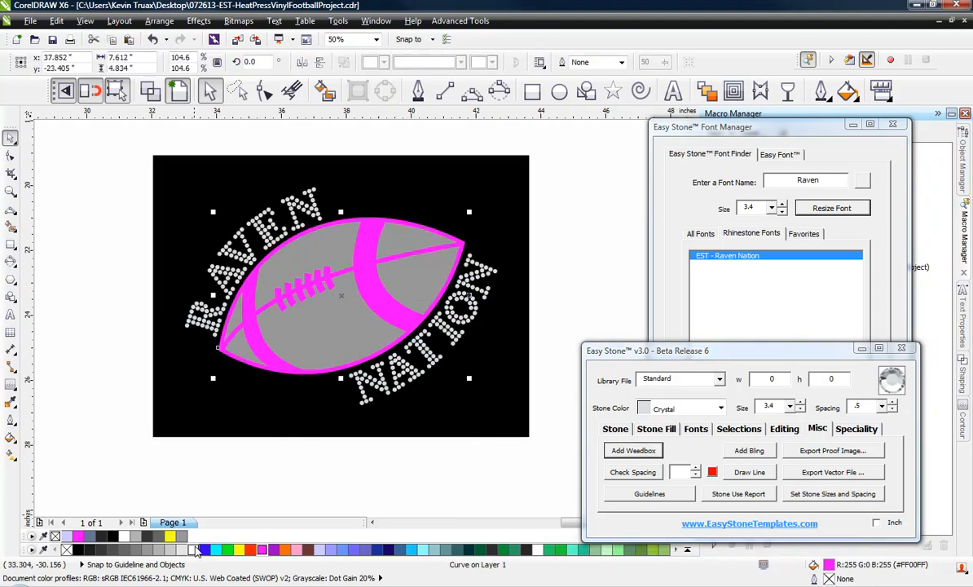
pyautogui.click(194, 549)
pyautogui.click(55, 318)
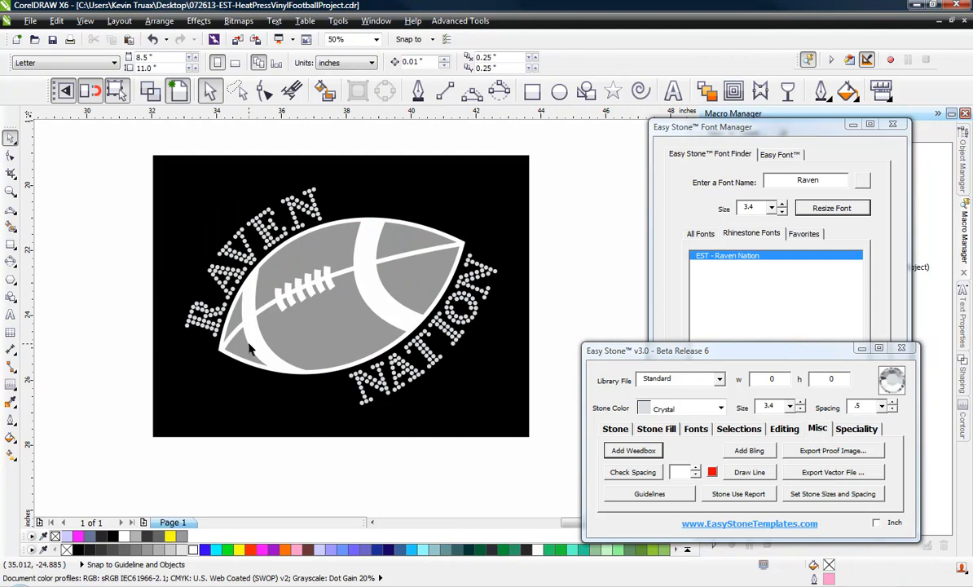
# Step: Apply the Silver Glitter Fill to the football's gray inner panels
pyautogui.click(243, 351)
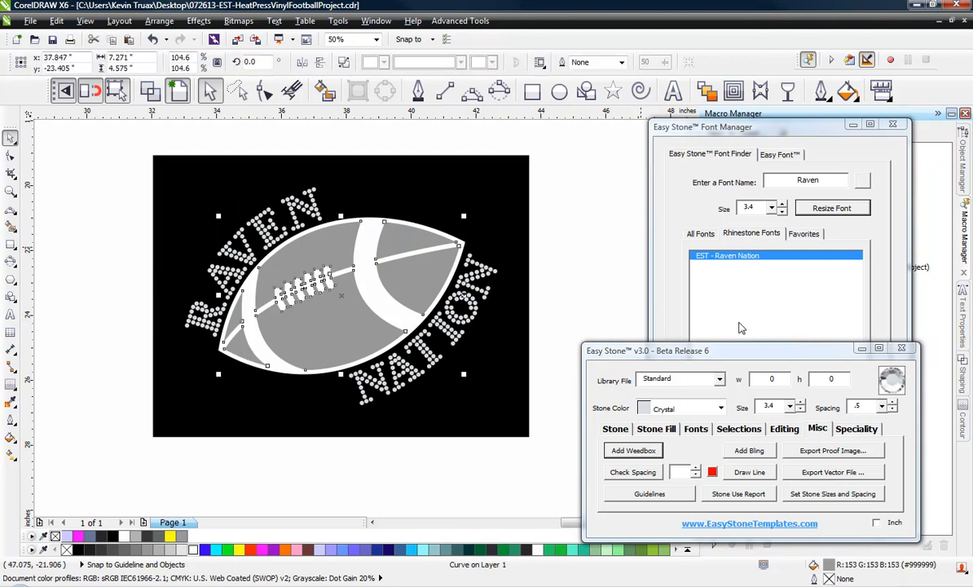
pyautogui.click(844, 429)
pyautogui.click(683, 472)
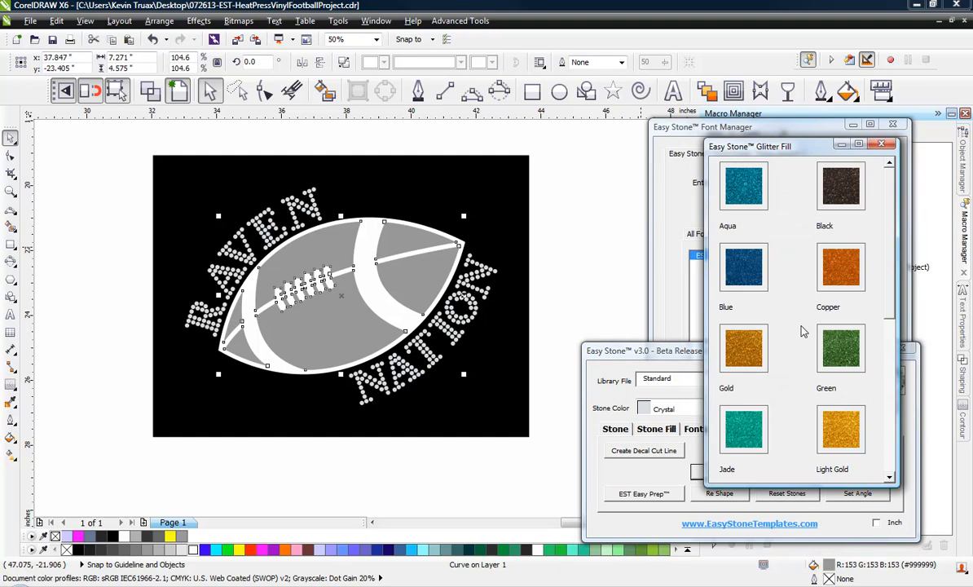
pyautogui.moveTo(890, 295); pyautogui.dragTo(894, 453)
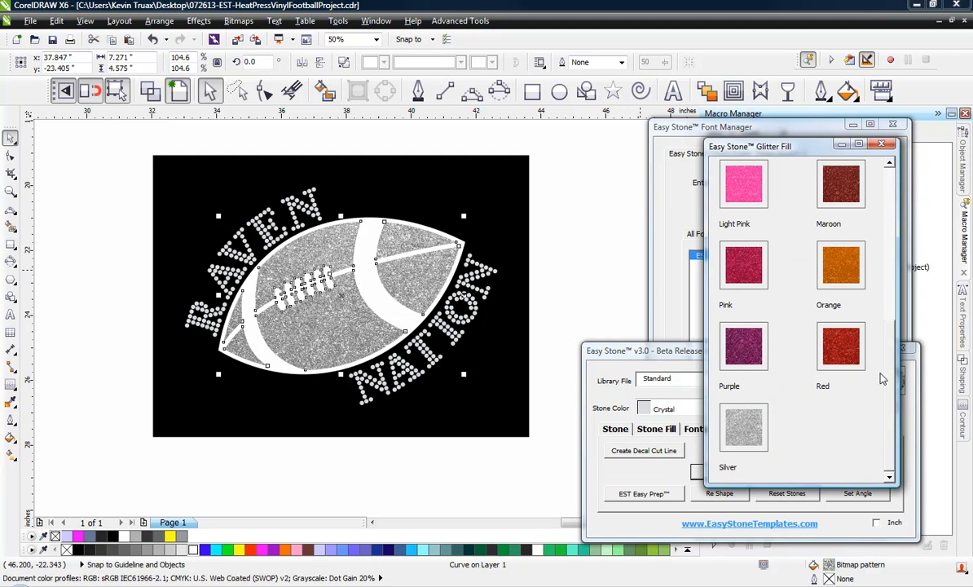
# Step: Replace the silver glitter on the football's inner panels with the Maroon glitter fill
pyautogui.scroll(5, 881, 378)
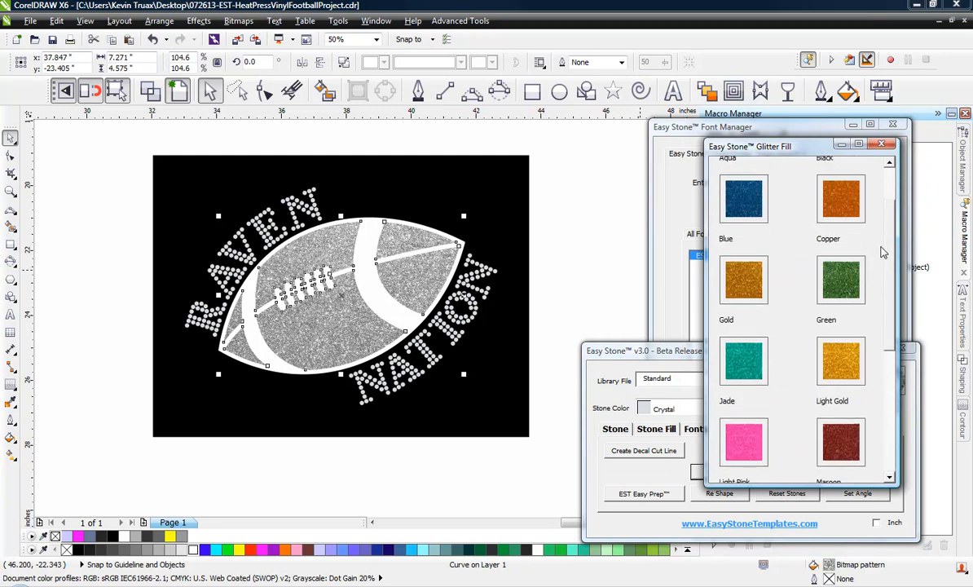
pyautogui.scroll(2, 881, 252)
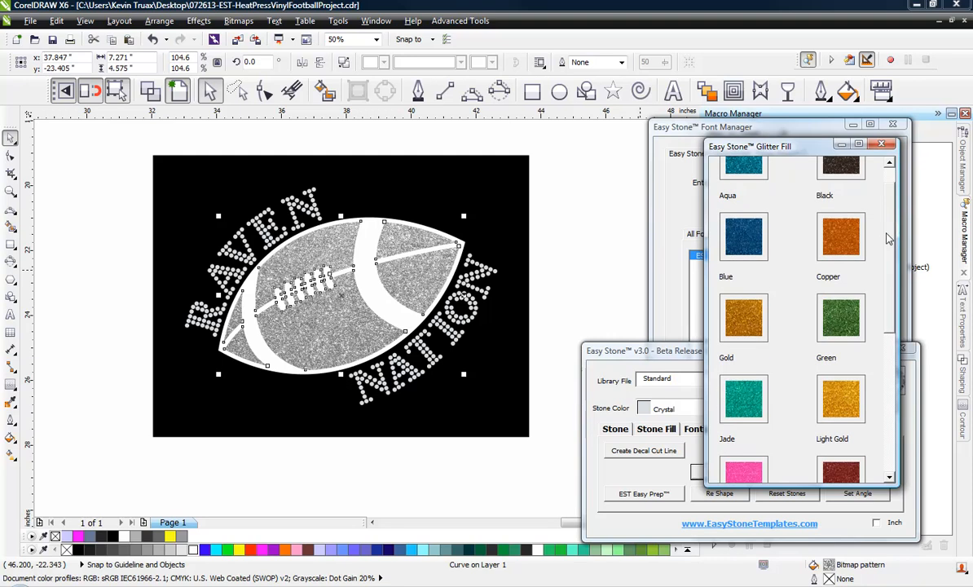
pyautogui.moveTo(889, 238); pyautogui.dragTo(894, 336)
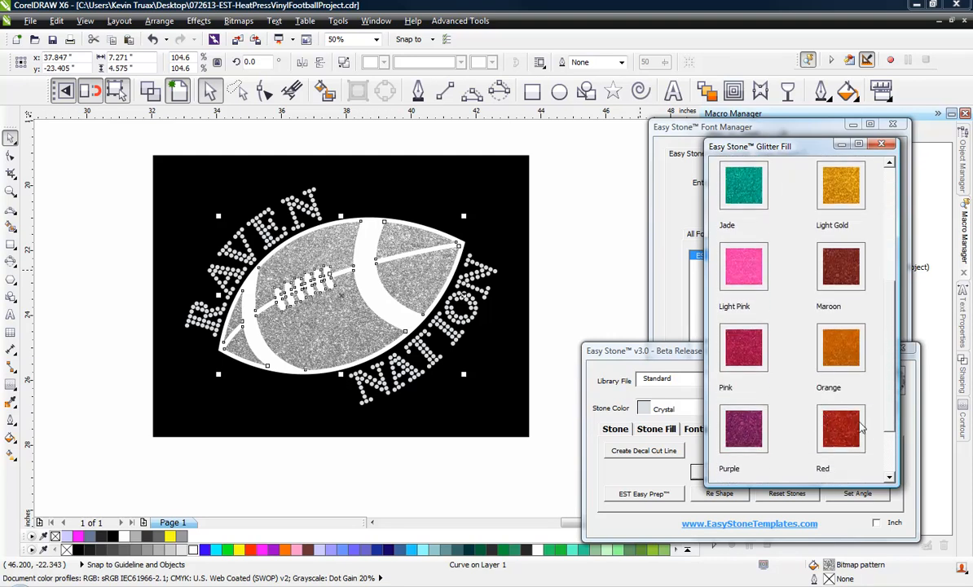
pyautogui.click(853, 436)
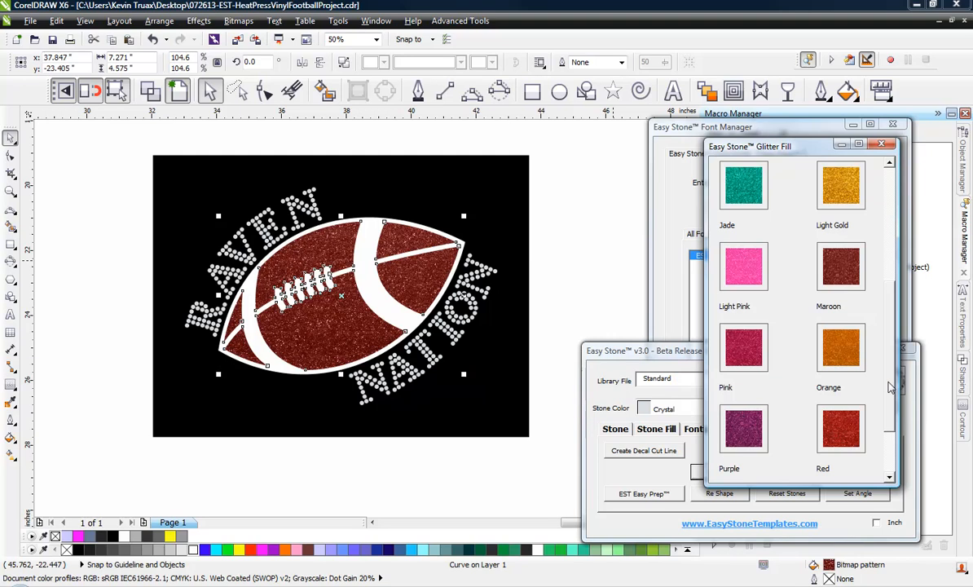
# Step: Select the football together with the RAVEN and NATION lettering and run the Easy Stone simulation on the rhinestones
pyautogui.scroll(5, 869, 341)
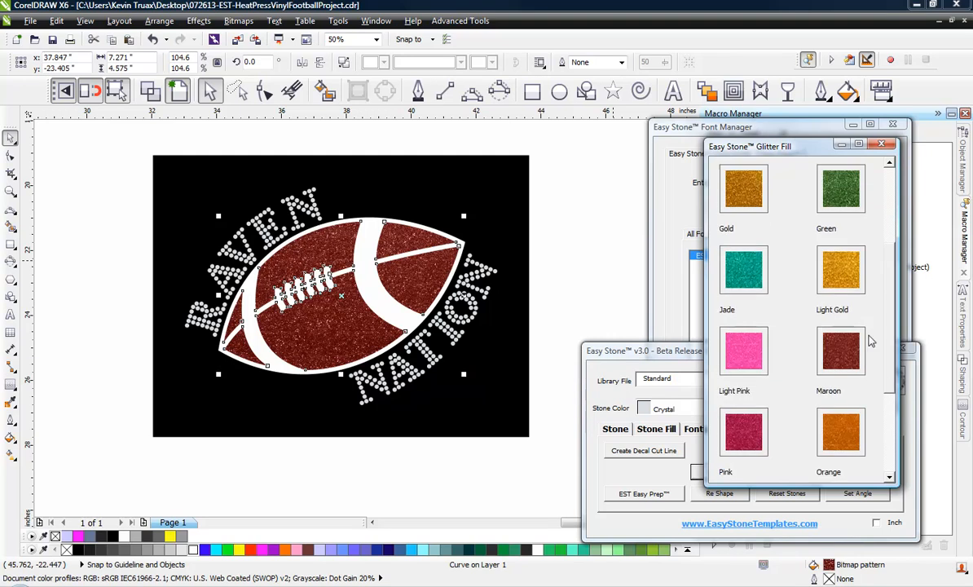
pyautogui.click(596, 251)
pyautogui.moveTo(587, 251); pyautogui.dragTo(327, 446)
pyautogui.click(572, 224)
pyautogui.moveTo(572, 224); pyautogui.dragTo(209, 425)
pyautogui.click(114, 173)
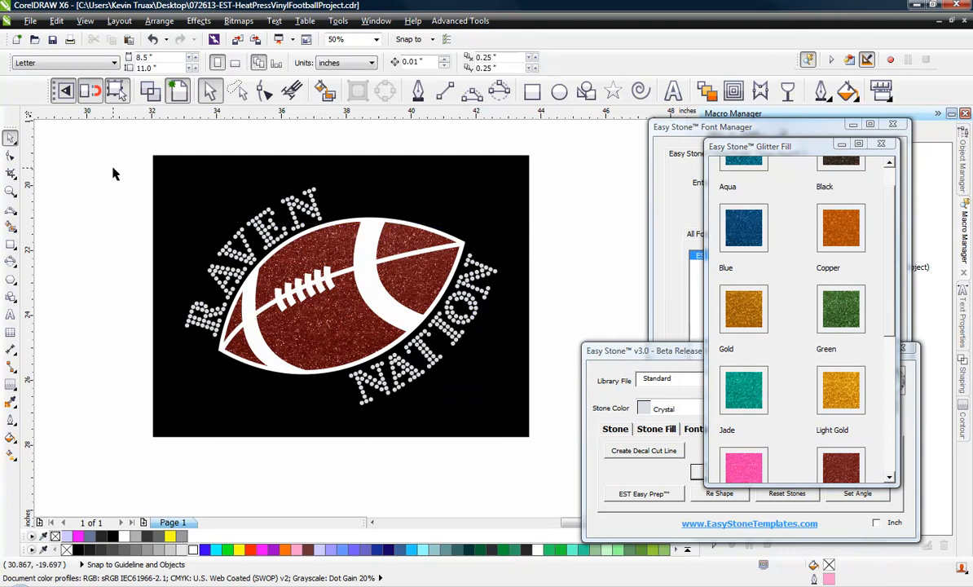
pyautogui.moveTo(114, 169); pyautogui.dragTo(574, 432)
pyautogui.click(664, 352)
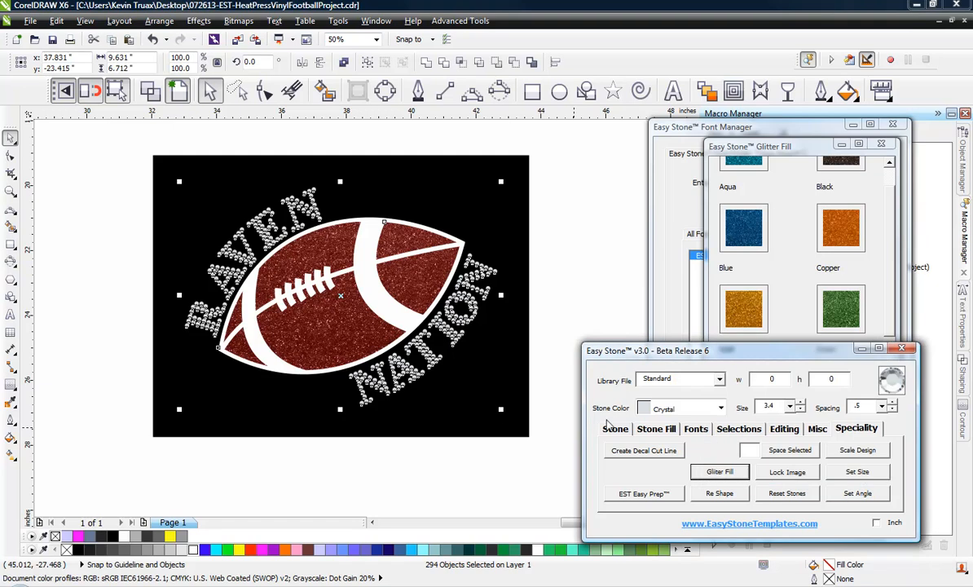
pyautogui.click(616, 429)
pyautogui.click(801, 473)
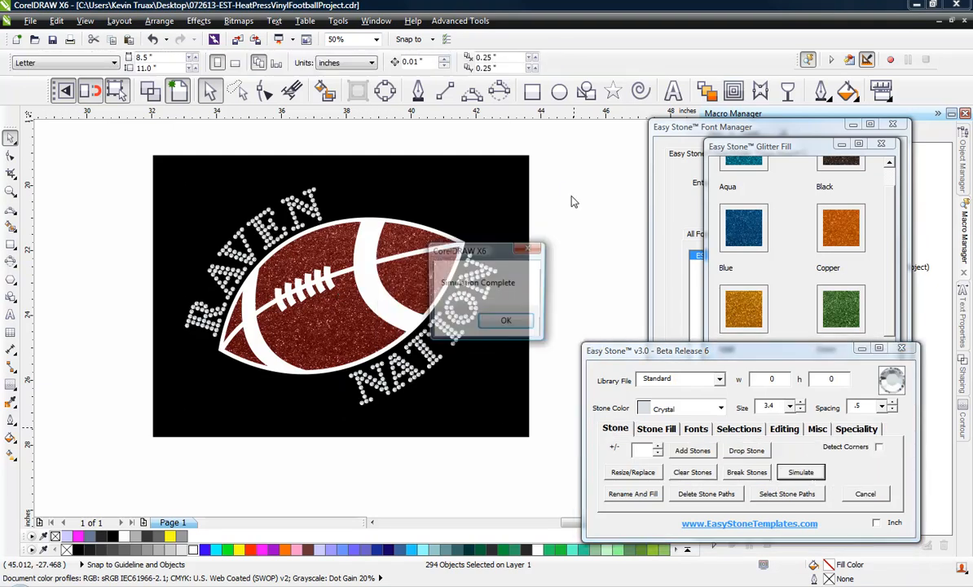
pyautogui.click(489, 321)
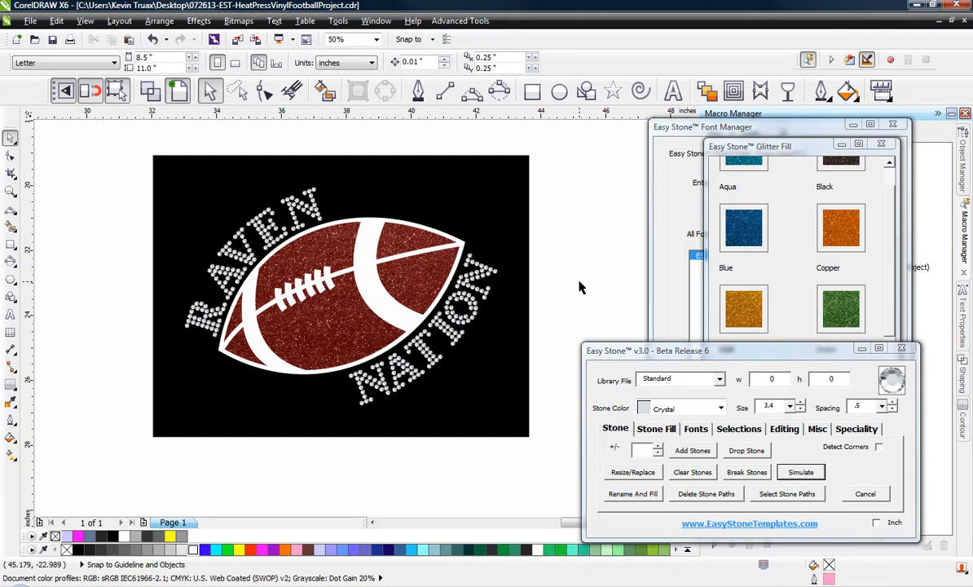
# Step: Select the RAVEN rhinestone lettering and nudge it slightly up and to the left, away from the football
pyautogui.moveTo(83, 162); pyautogui.dragTo(335, 372)
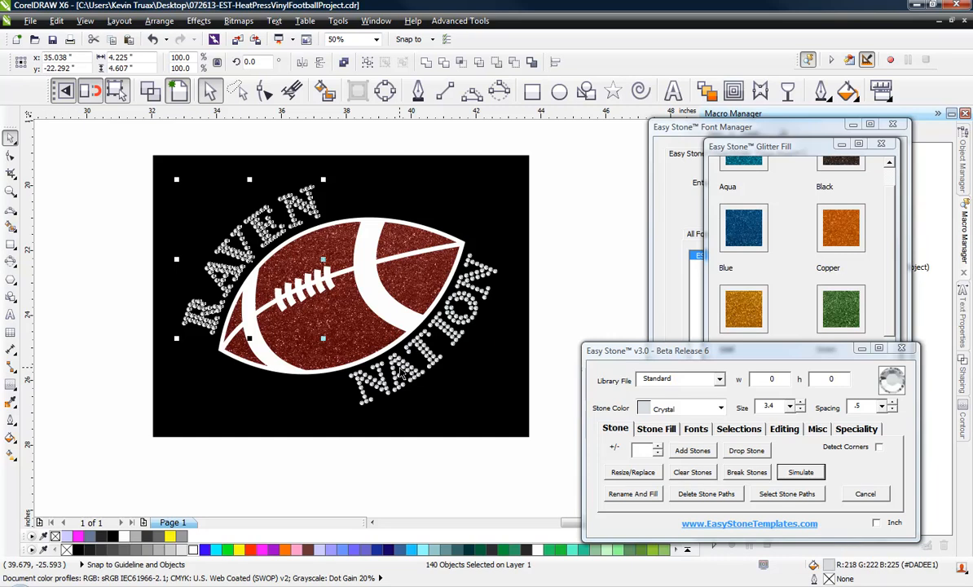
pyautogui.click(107, 278)
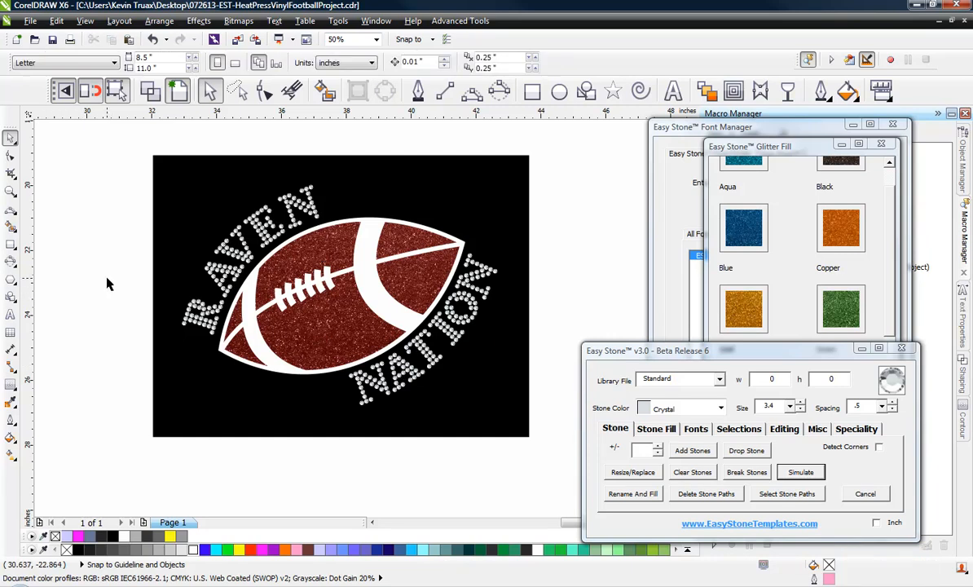